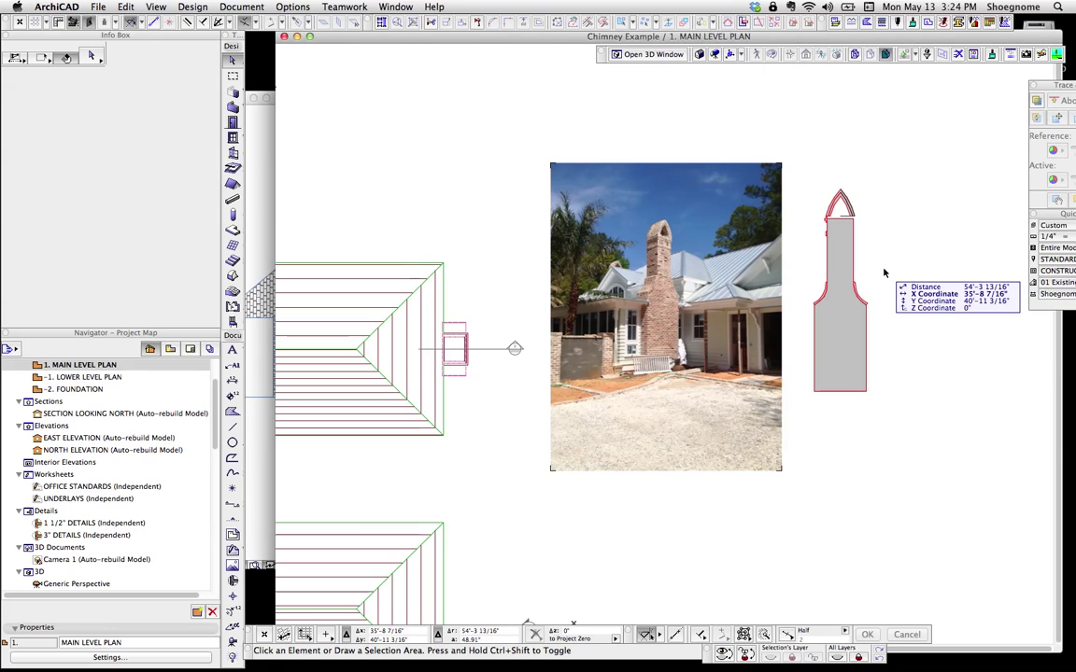
Browse the saved complex profiles in the Profile Manager, including the chimney parts, and close it.
key("alt+p")
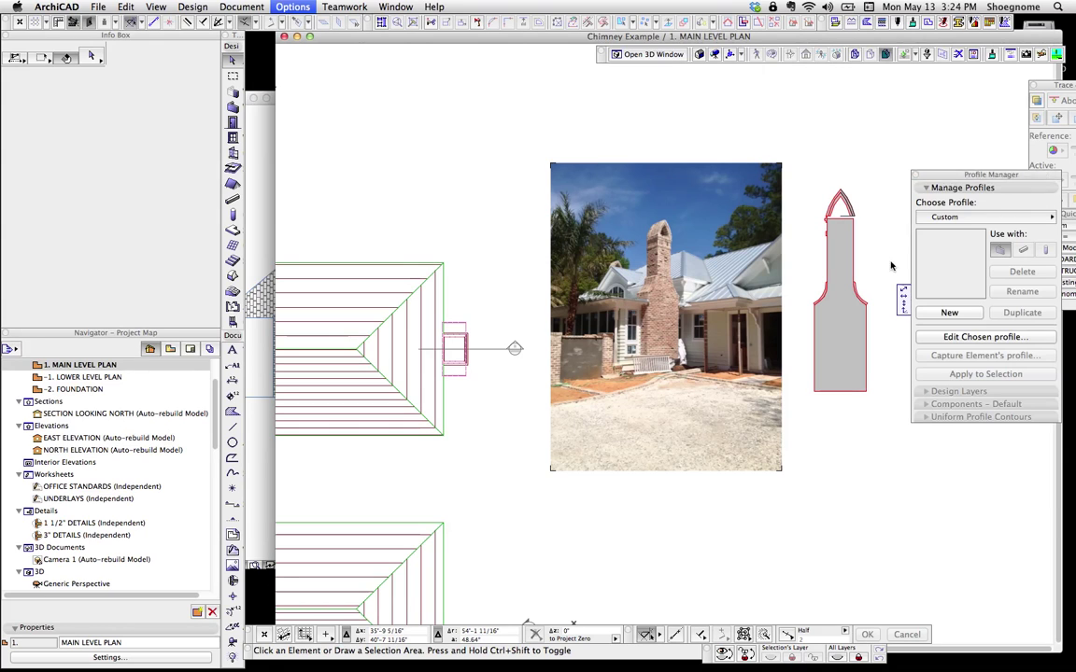
left_click(962, 217)
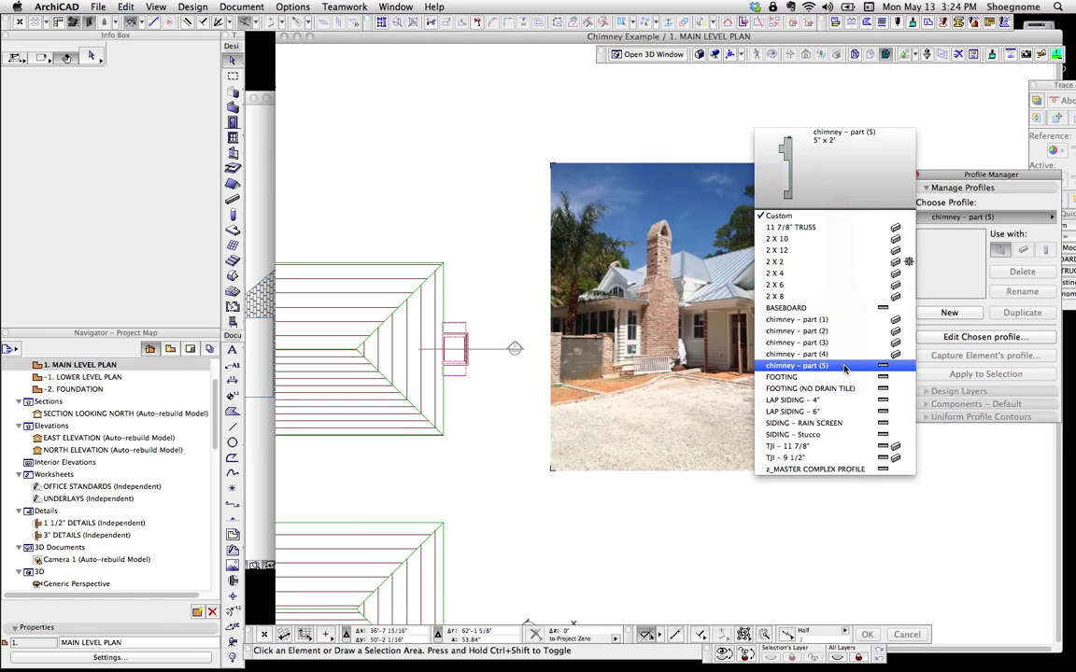
left_click(919, 177)
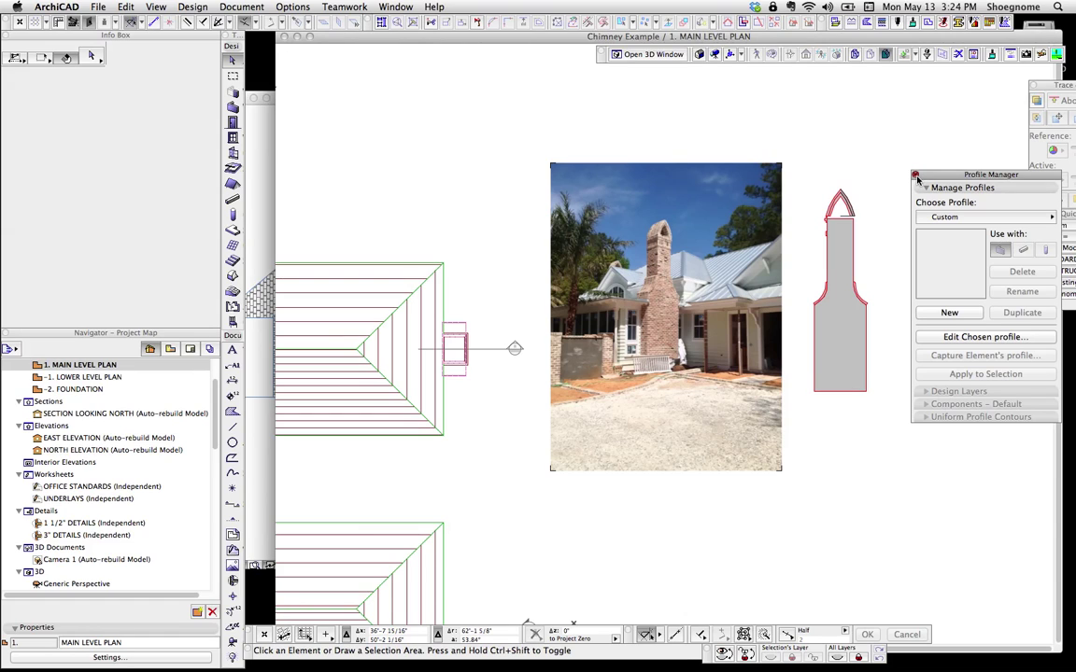
left_click(916, 176)
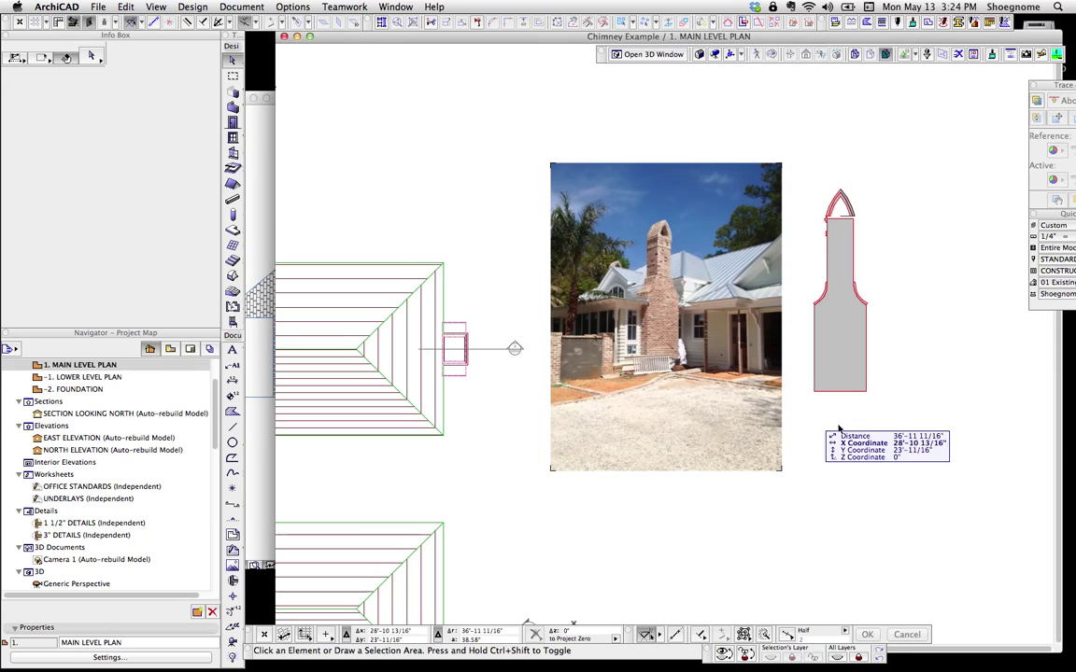
Open the East Elevation from its marker on the main level plan and check the chimney fill there.
left_click(855, 228)
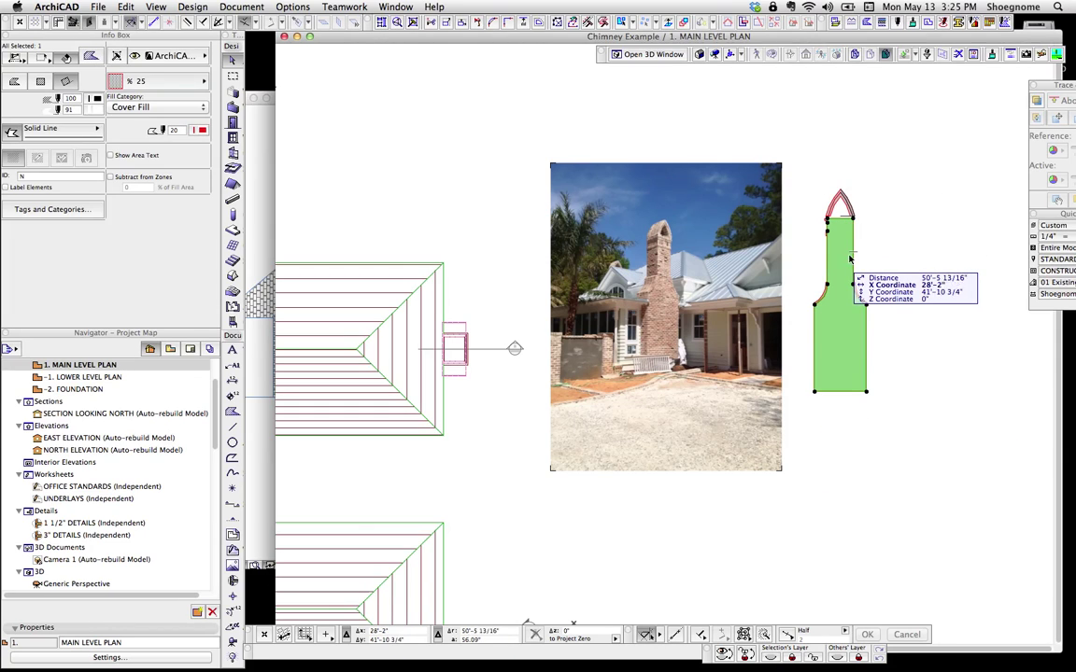
left_click(495, 400)
middle_click_drag(495, 400, 533, 269)
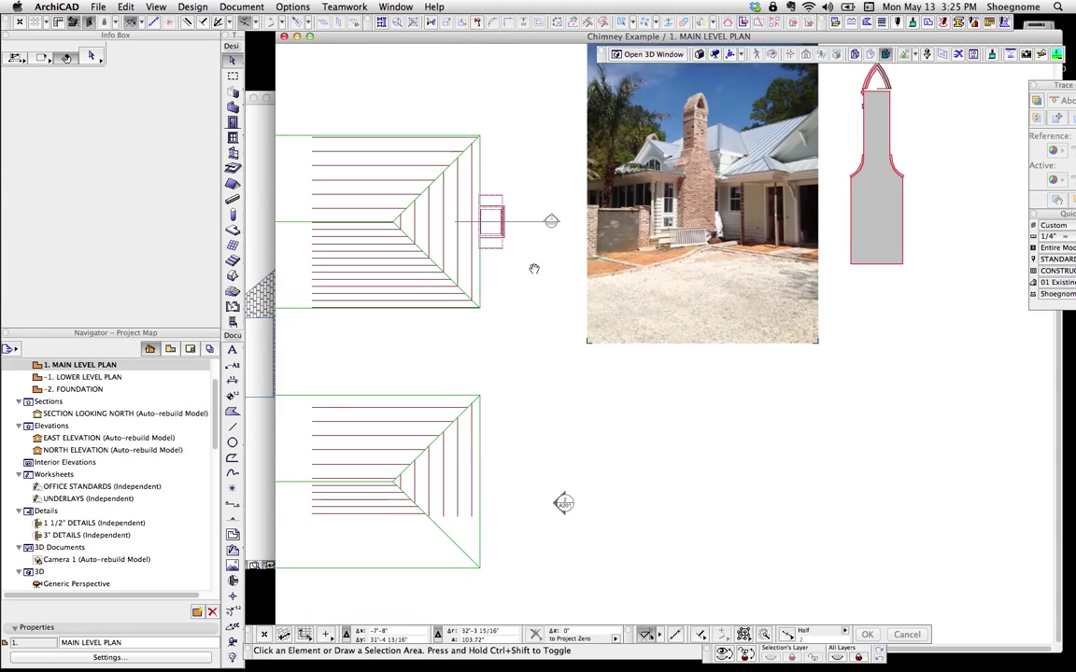
double_click(564, 504)
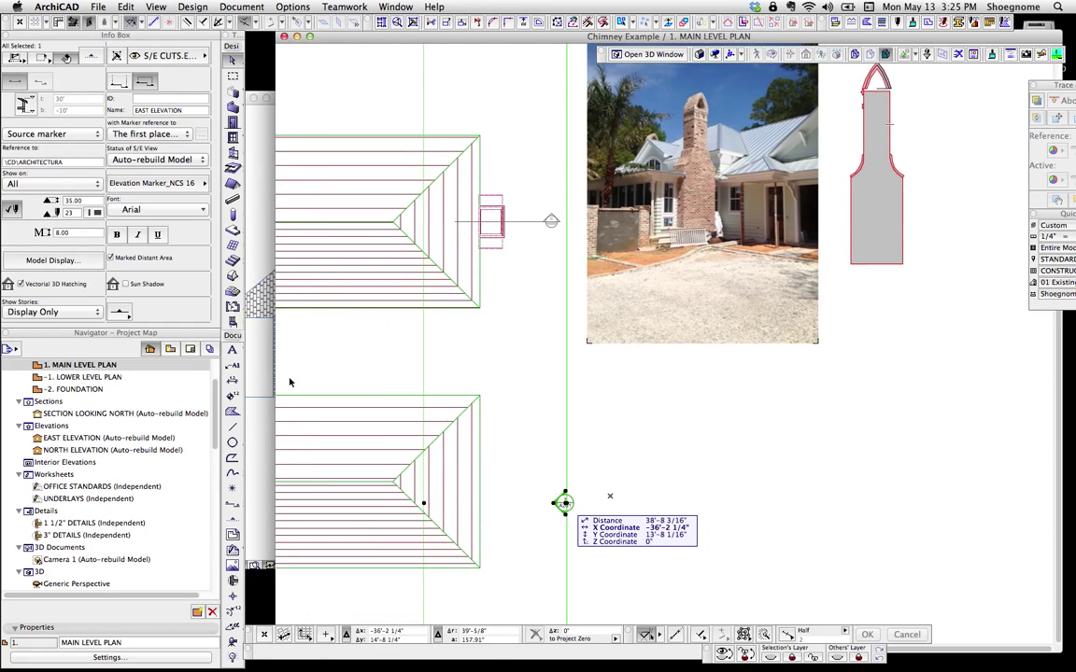
scroll(564, 258, "up", 3)
scroll(492, 264, "down", 1)
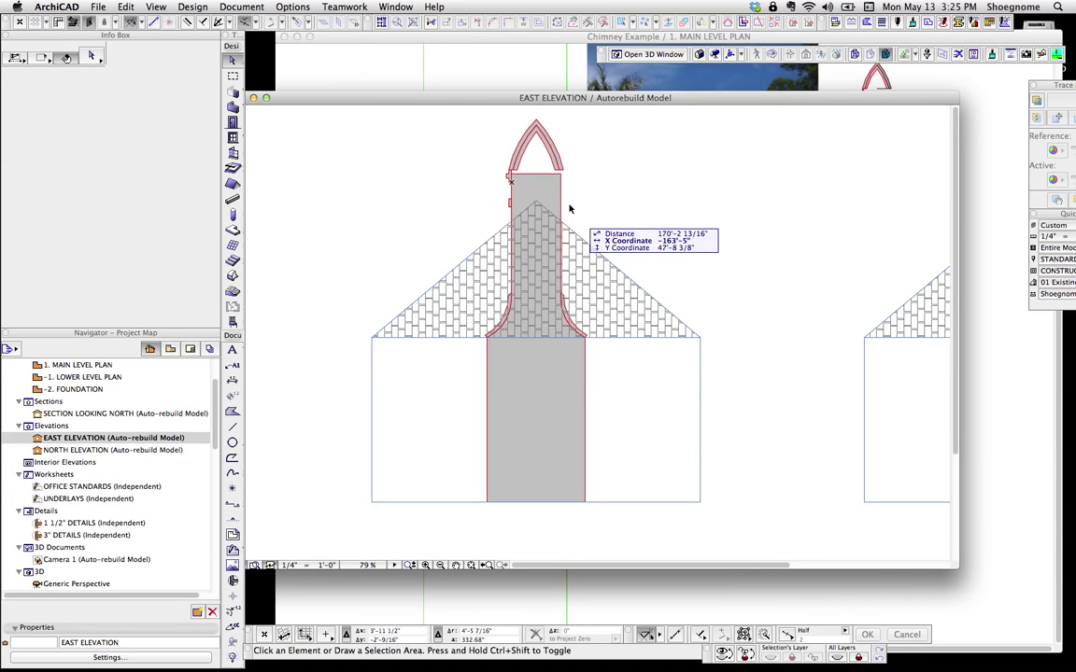
left_click(557, 206)
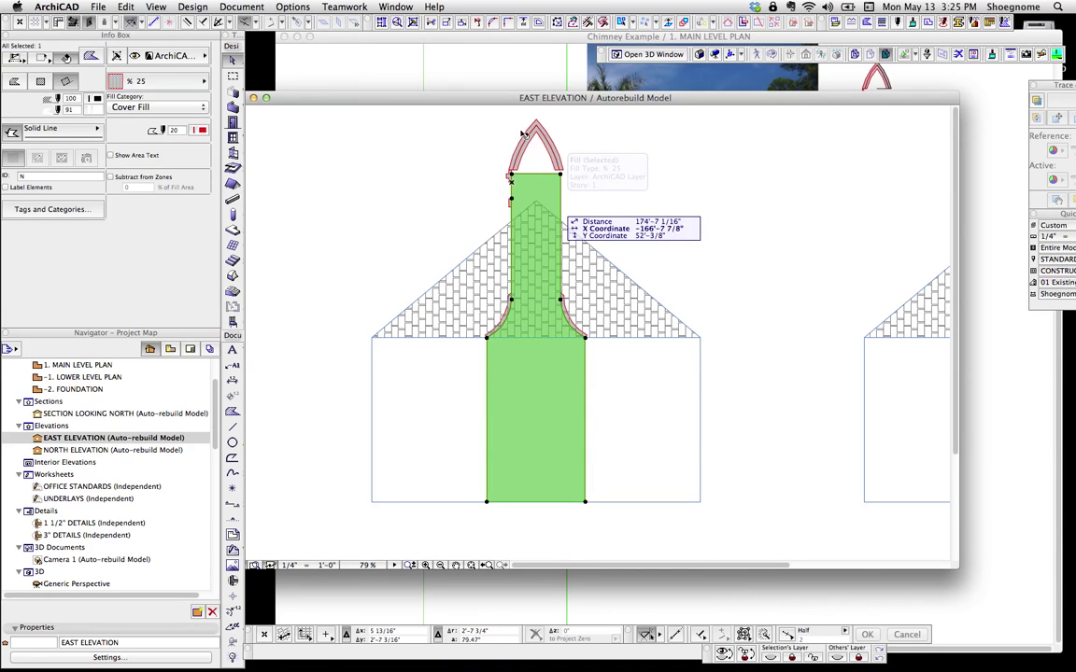
key("Escape")
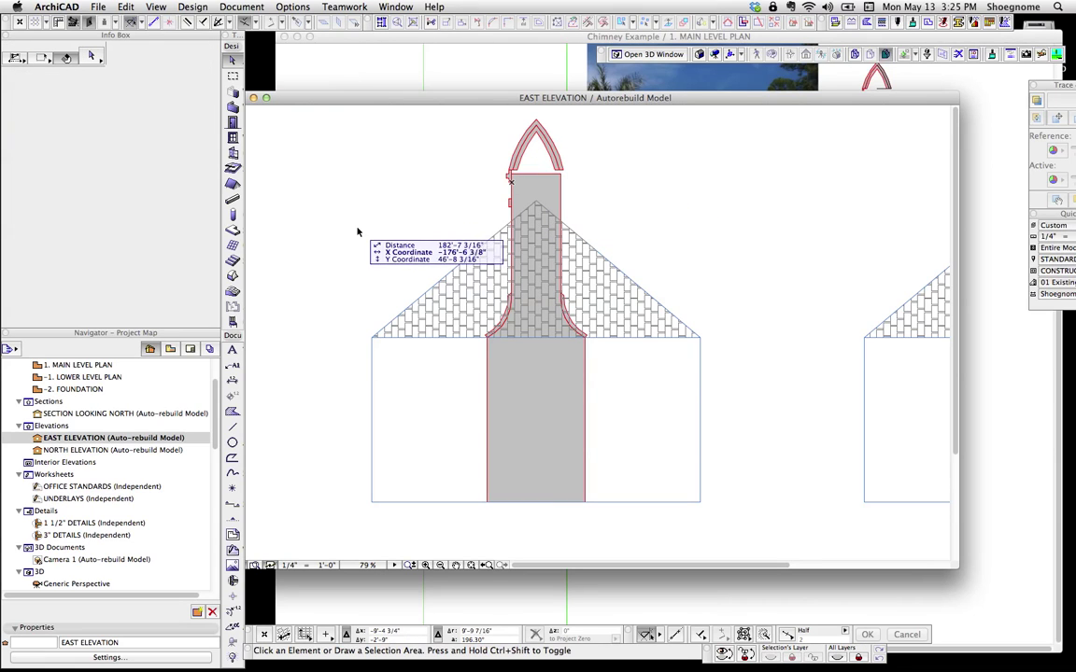
Draw a straight-sided morph polygon through the corner points of the inner band of the pointed arch on the chimney top.
left_click(232, 273)
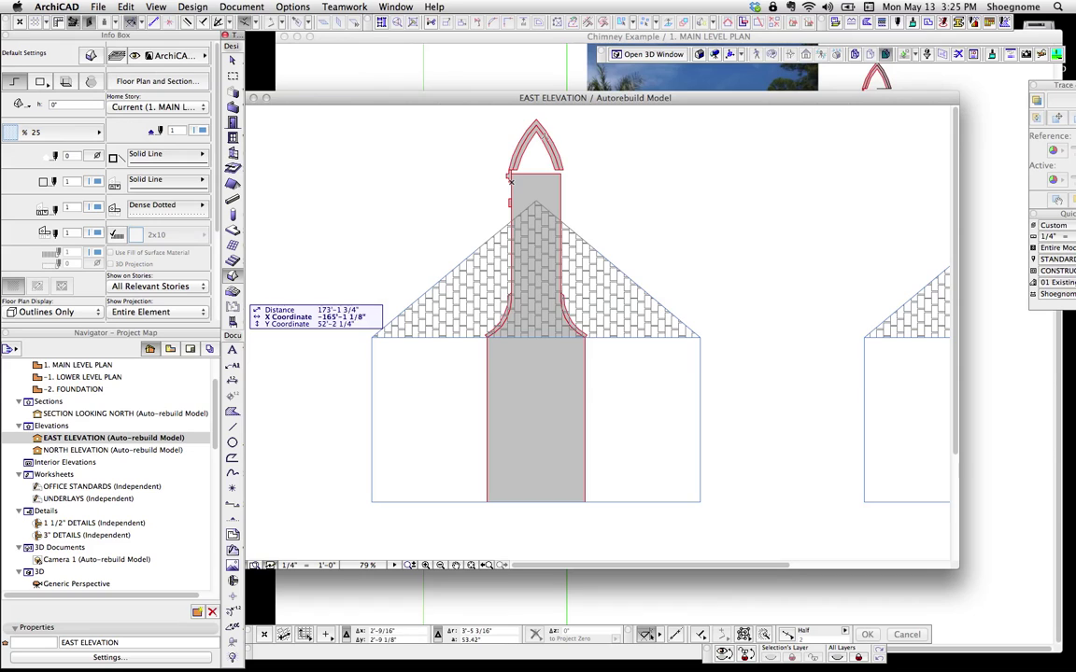
scroll(523, 159, "up", 5)
middle_click_drag(524, 159, 526, 298)
left_click(508, 327)
left_click(554, 229)
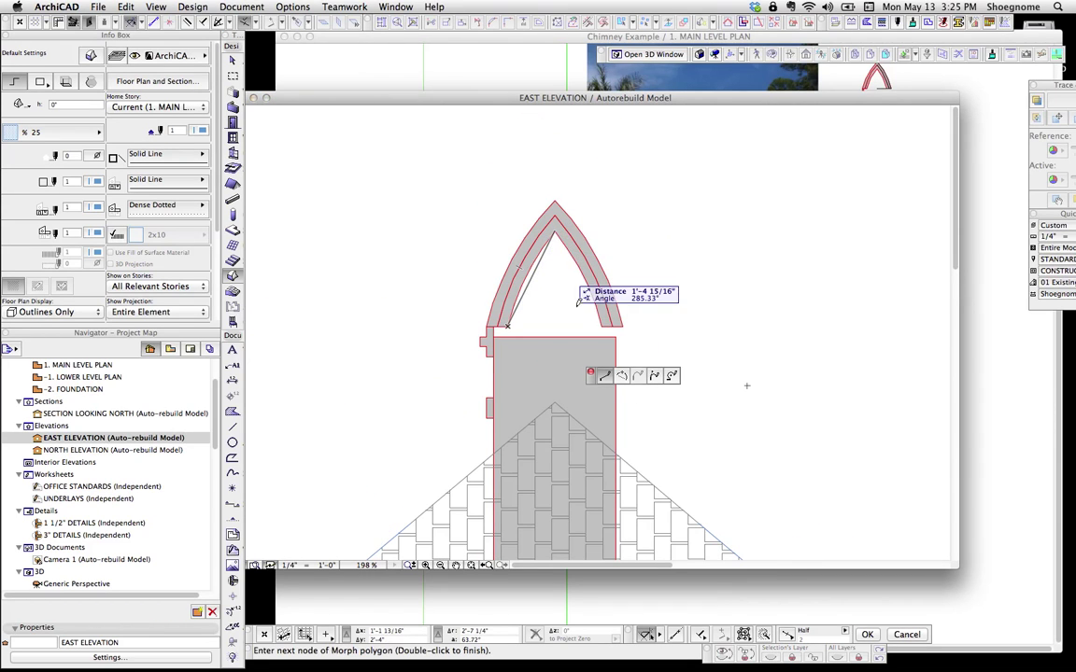
left_click(602, 324)
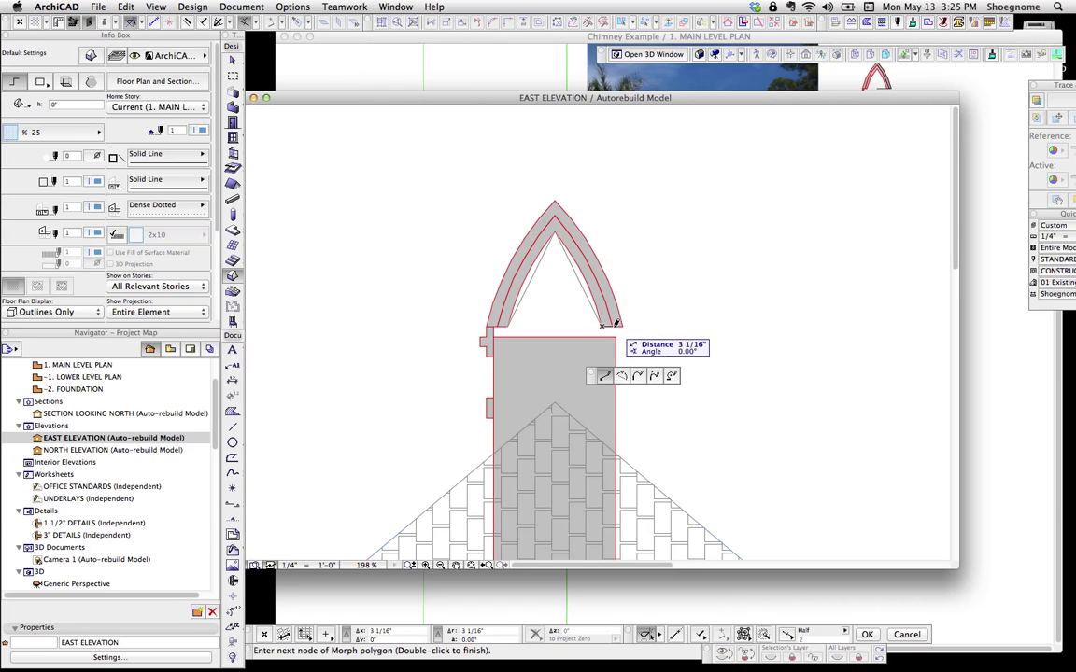
left_click(616, 323)
left_click(553, 212)
left_click(499, 324)
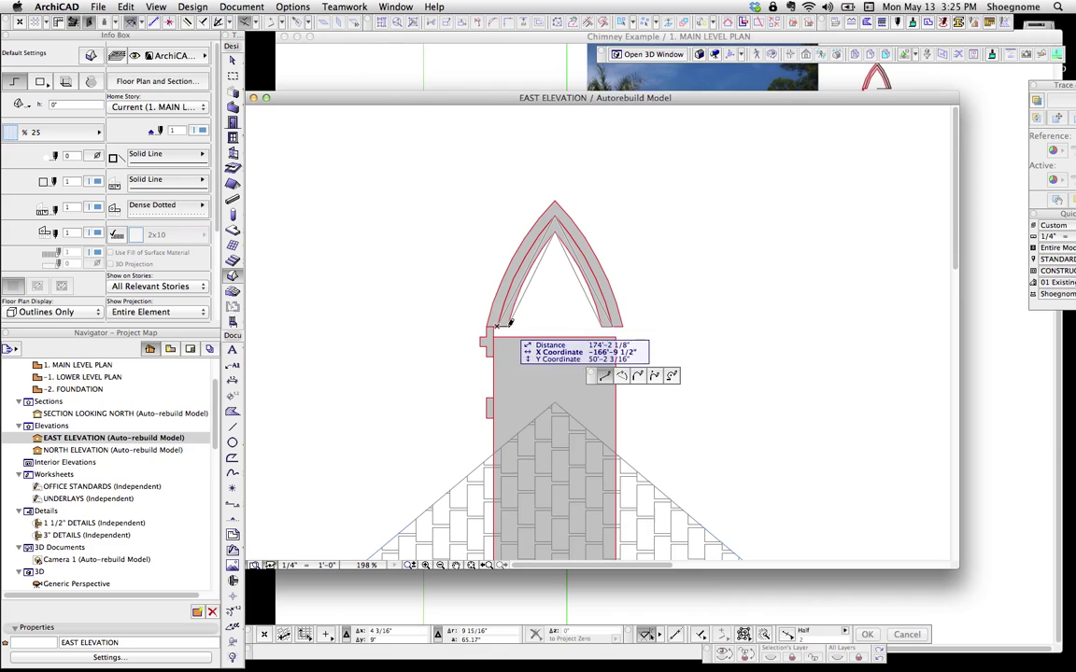
left_click(505, 323)
Curve the left inner and outer edges of the arch morph to follow the inner band of the arch fill.
scroll(534, 266, "up", 5)
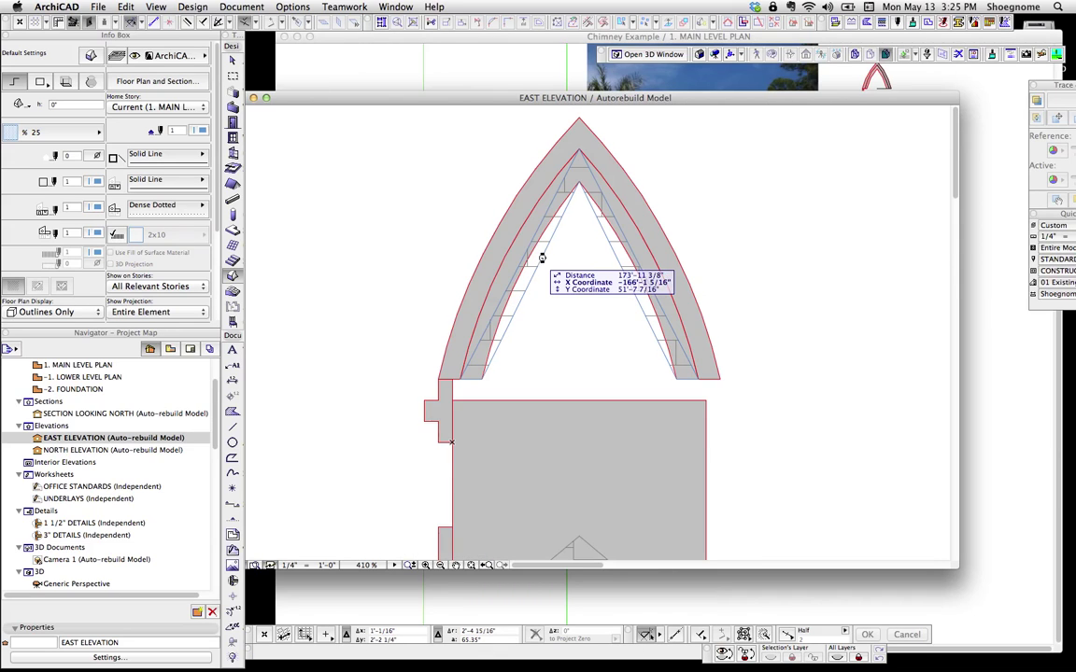
key("w")
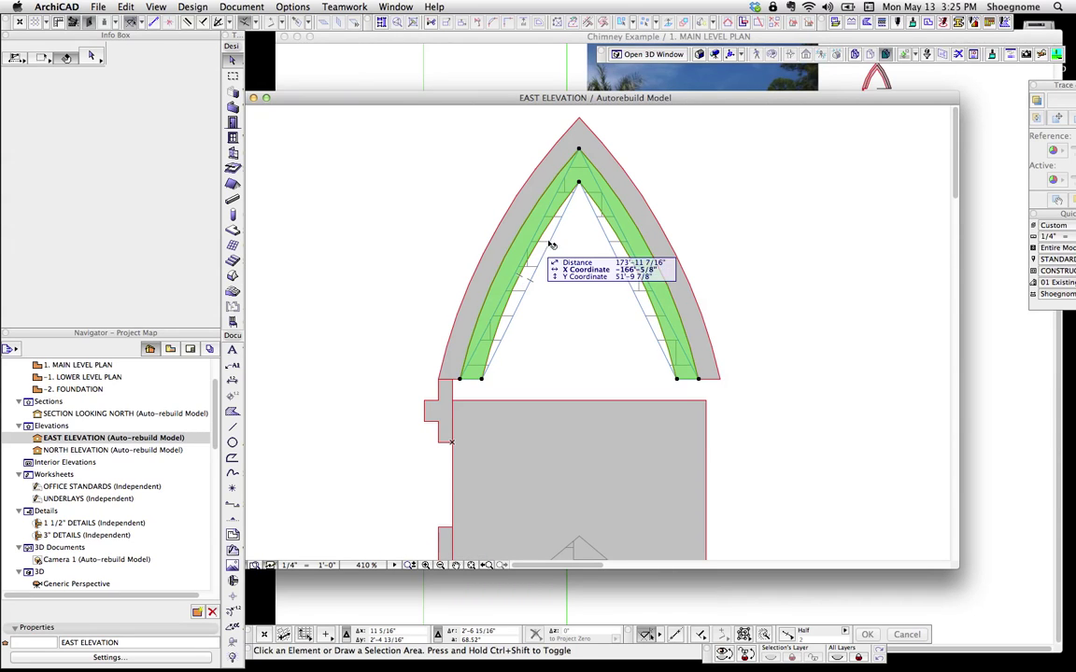
left_click(551, 245)
left_click(551, 244)
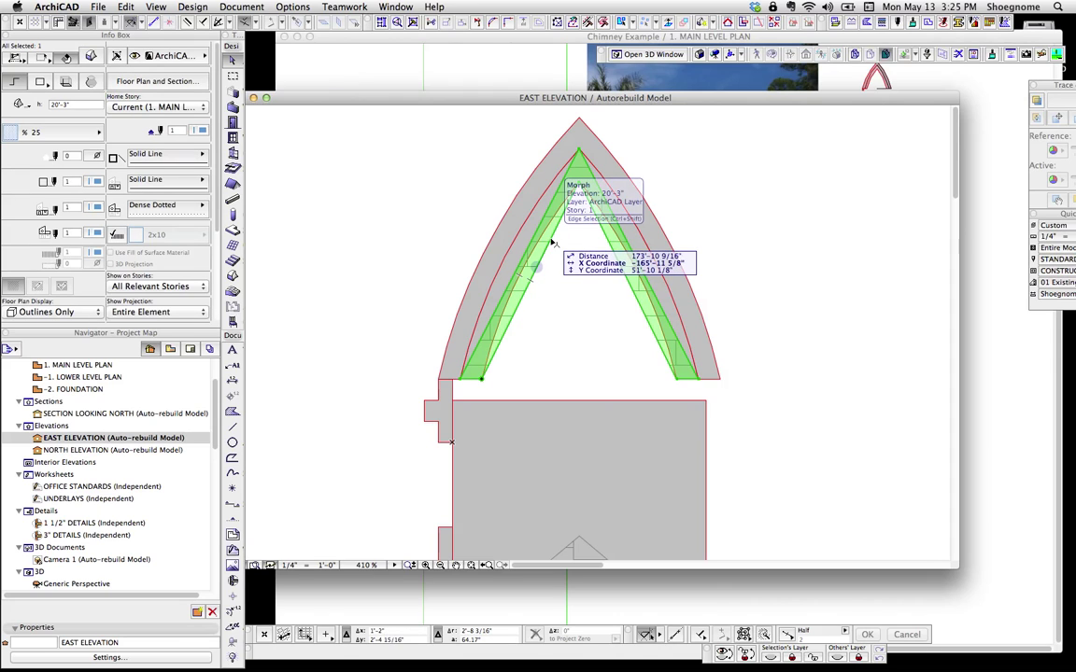
left_click(551, 244)
left_click(620, 375)
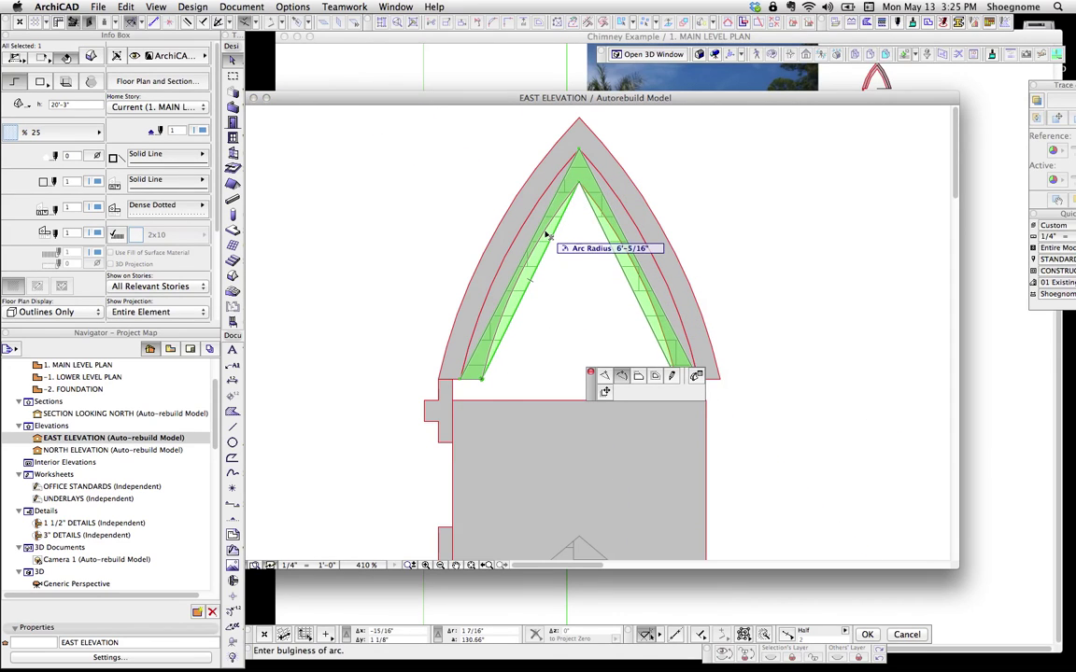
left_click(553, 229)
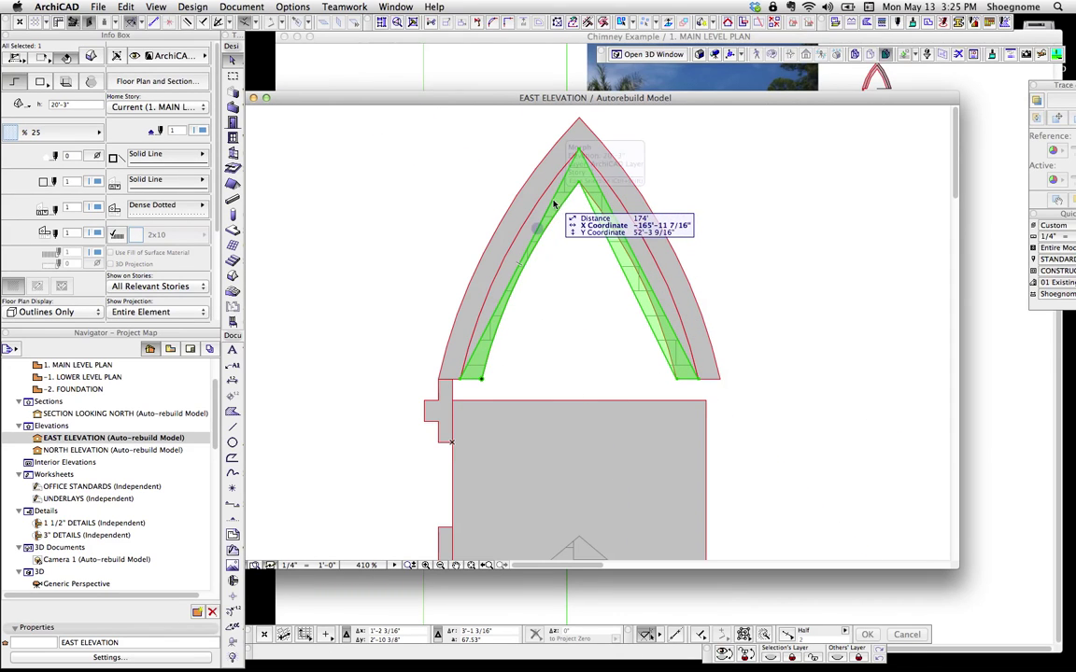
left_click(551, 202)
left_click(543, 201)
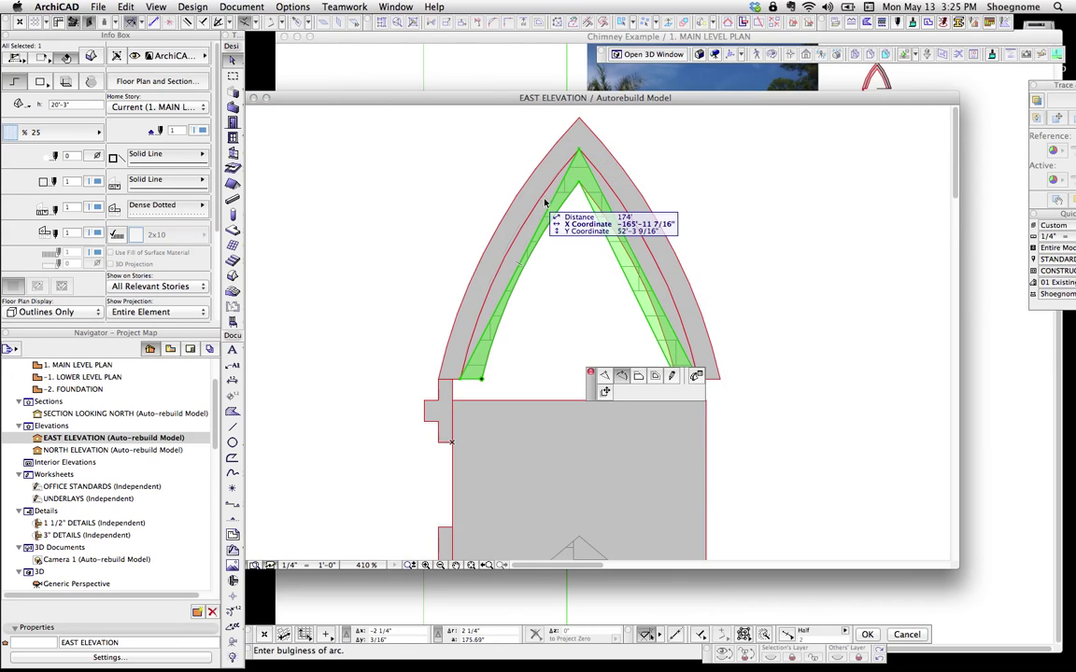
Try to curve the right outer edge of the arch morph and undo the attempt.
left_click(605, 206)
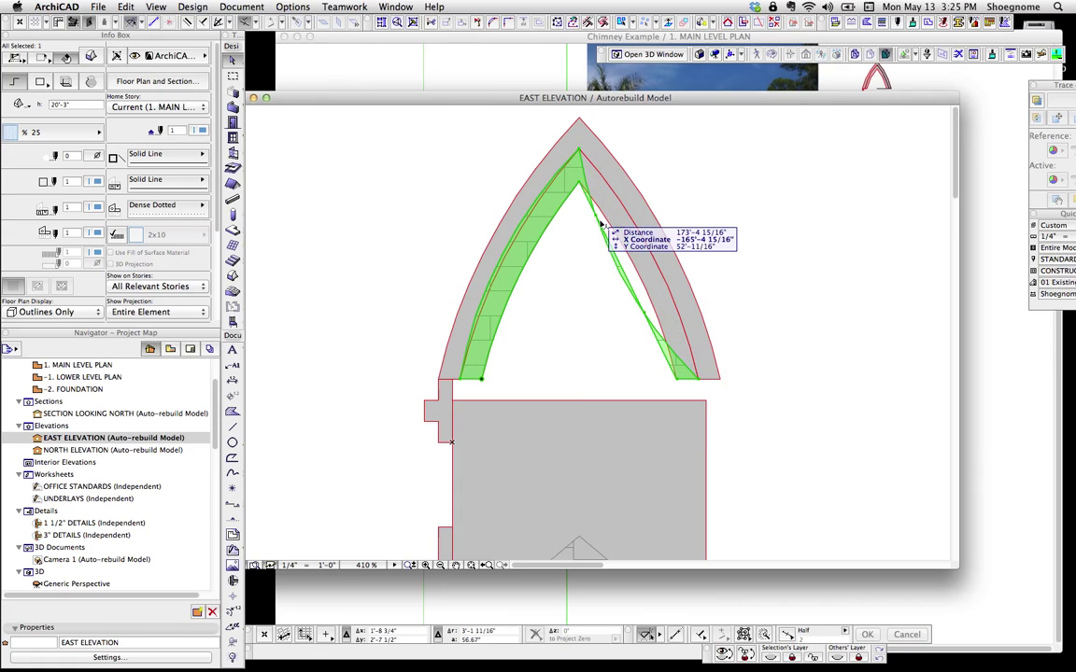
left_click(609, 234)
key("super+z")
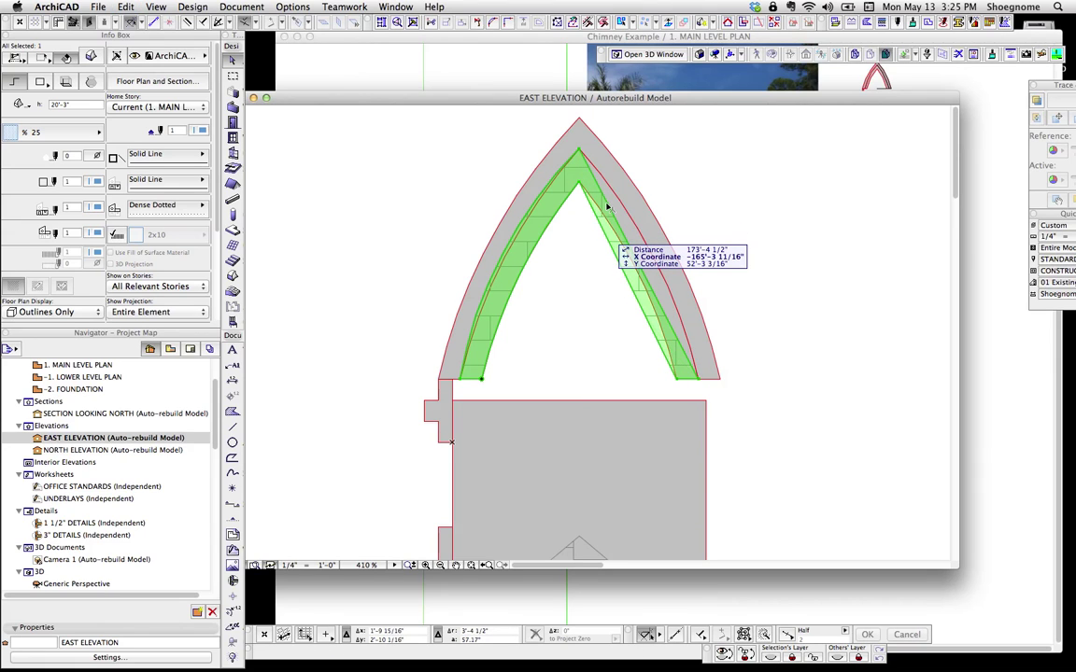
Curve the arch morph's right outer and inner edges along the fill, and refine the arc of its left outer edge.
left_click(622, 205)
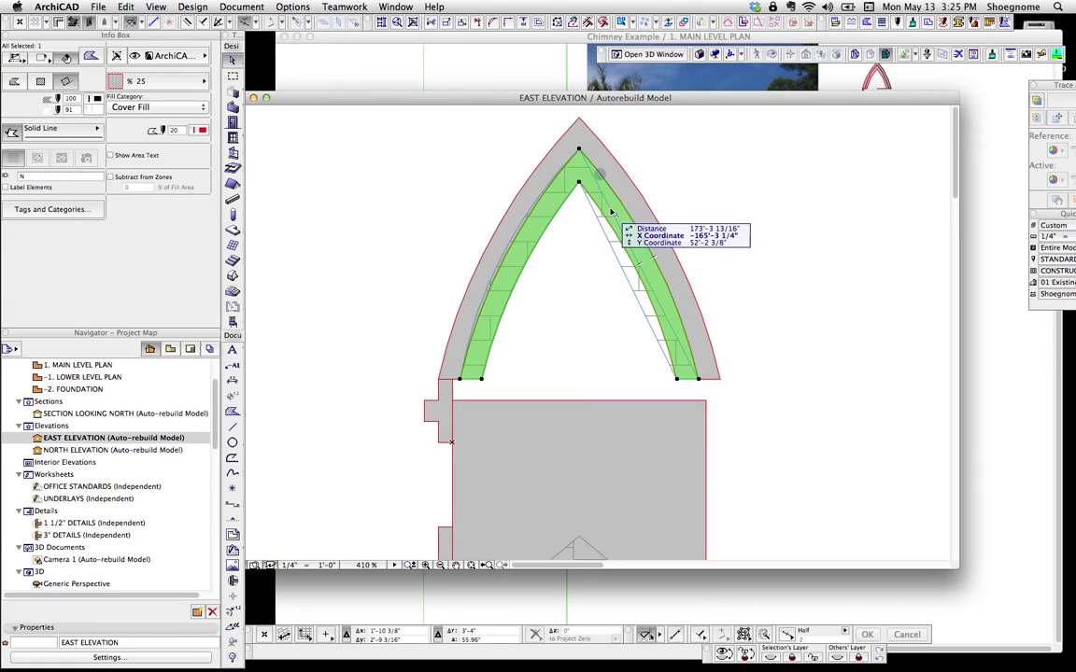
key("Escape")
left_click(610, 210)
left_click(609, 209)
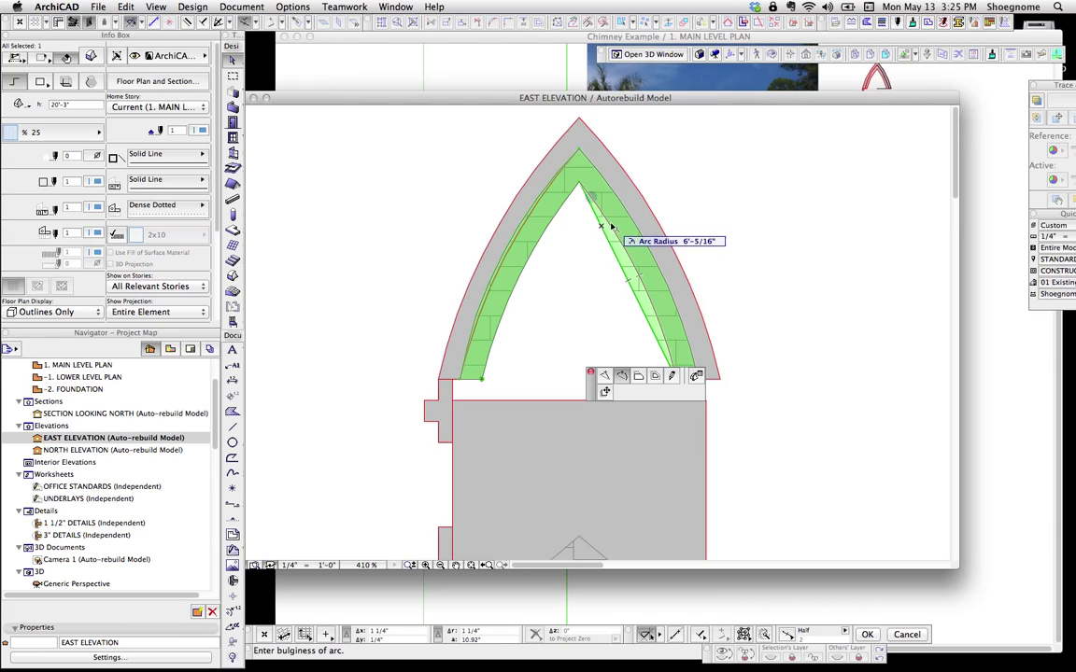
left_click(611, 229)
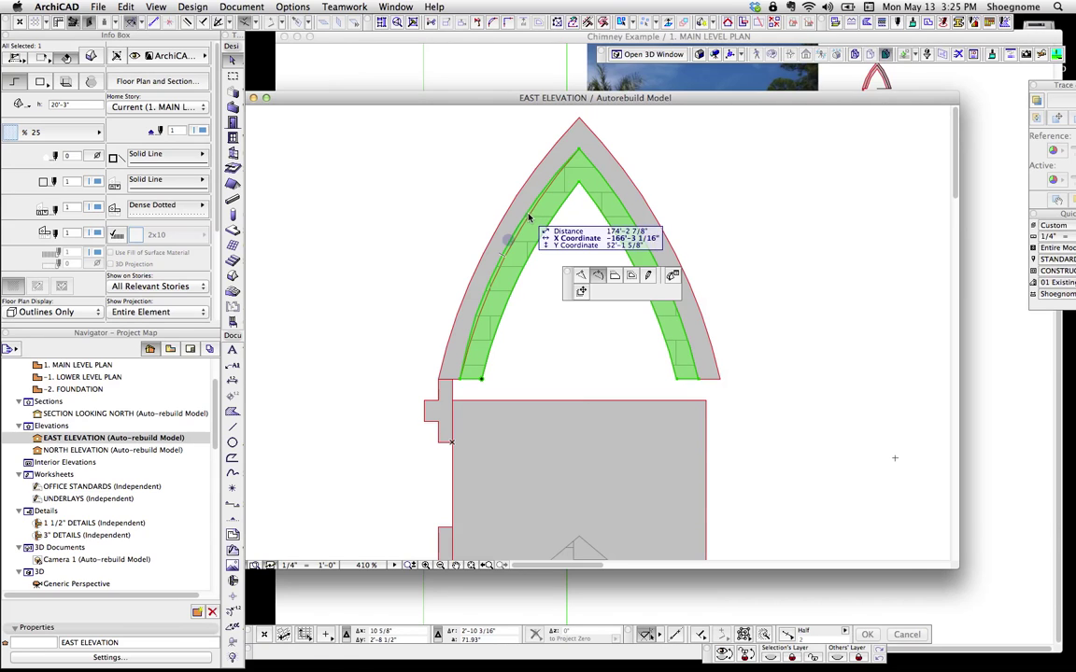
left_click(528, 218)
left_click(531, 220)
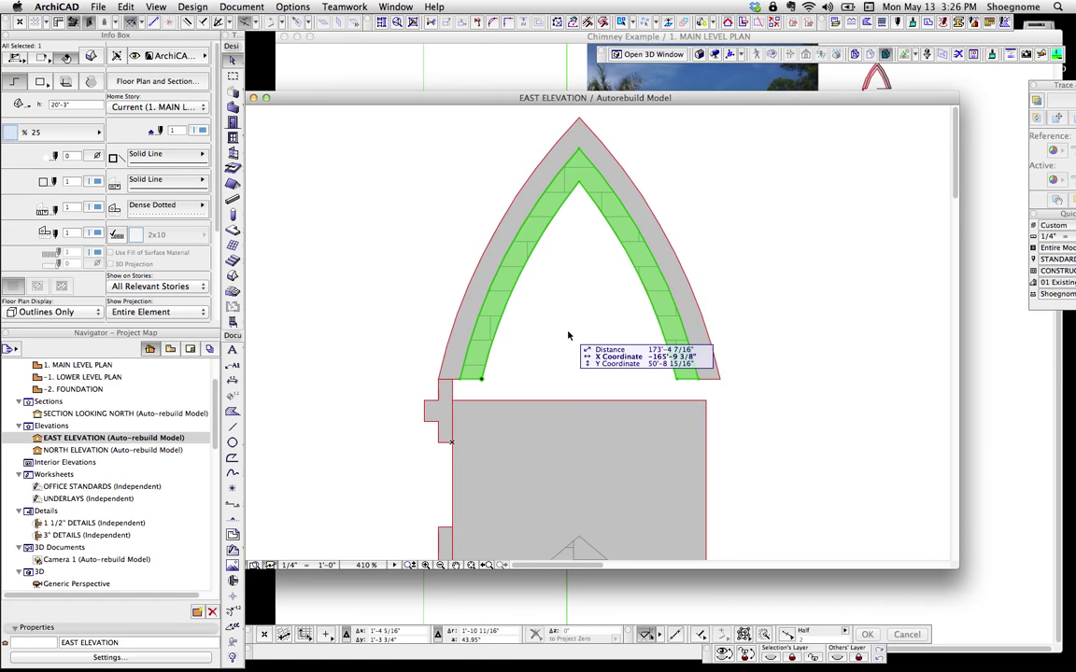
Show the selected arch morph on its own in the 3D window at an angled close-up view.
key("F3")
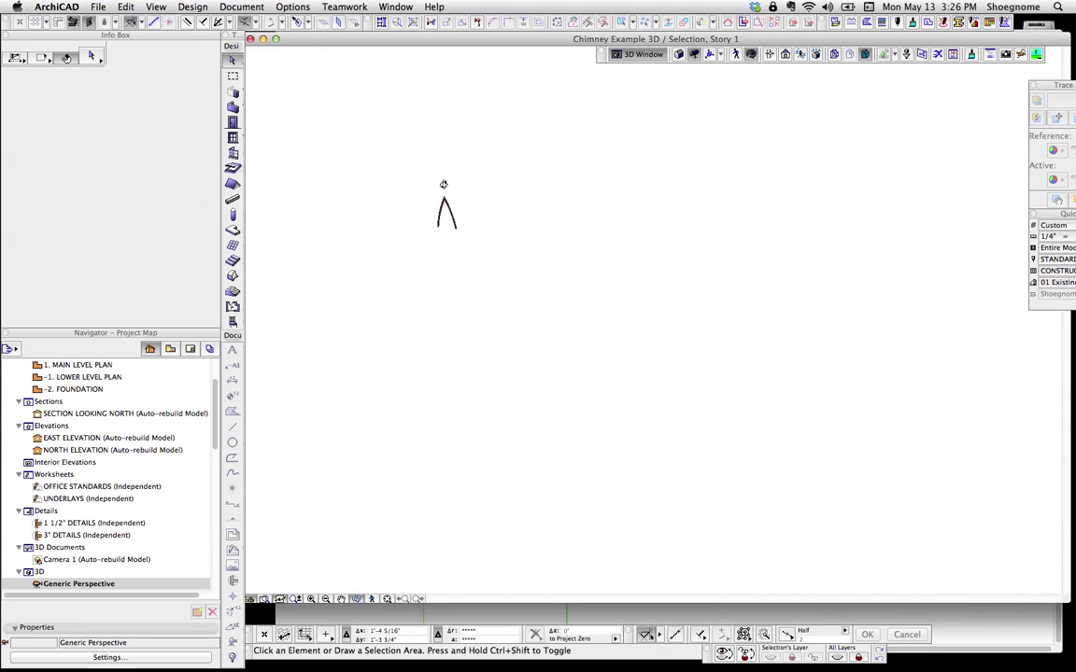
scroll(433, 233, "up", 5)
middle_click_drag(432, 232, 527, 320)
scroll(568, 311, "down", 3)
left_click_drag(571, 281, 569, 249)
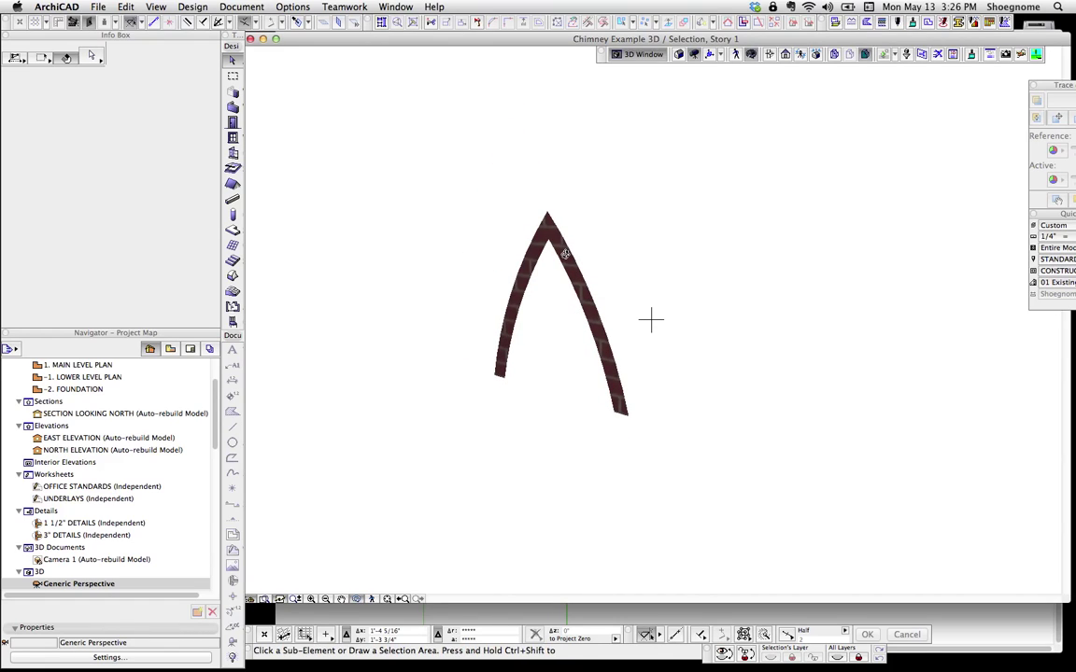
Extrude the arch morph's face perpendicularly by 3'-4" to form the solid chimney cap, and clear the selection.
left_click(571, 273)
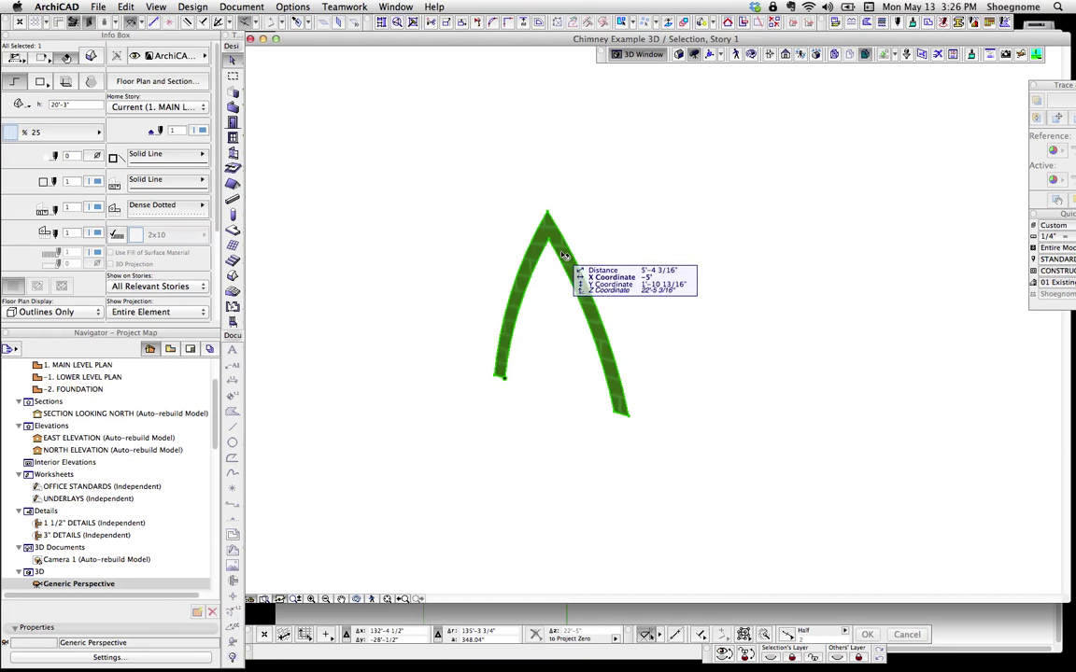
left_click(560, 254)
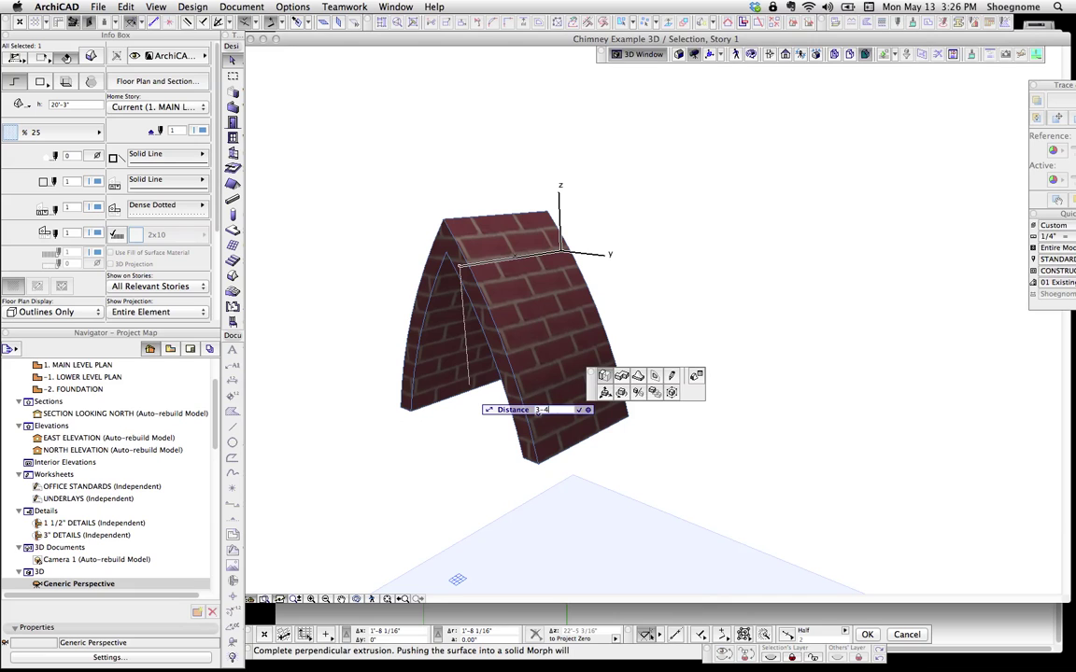
key("Return")
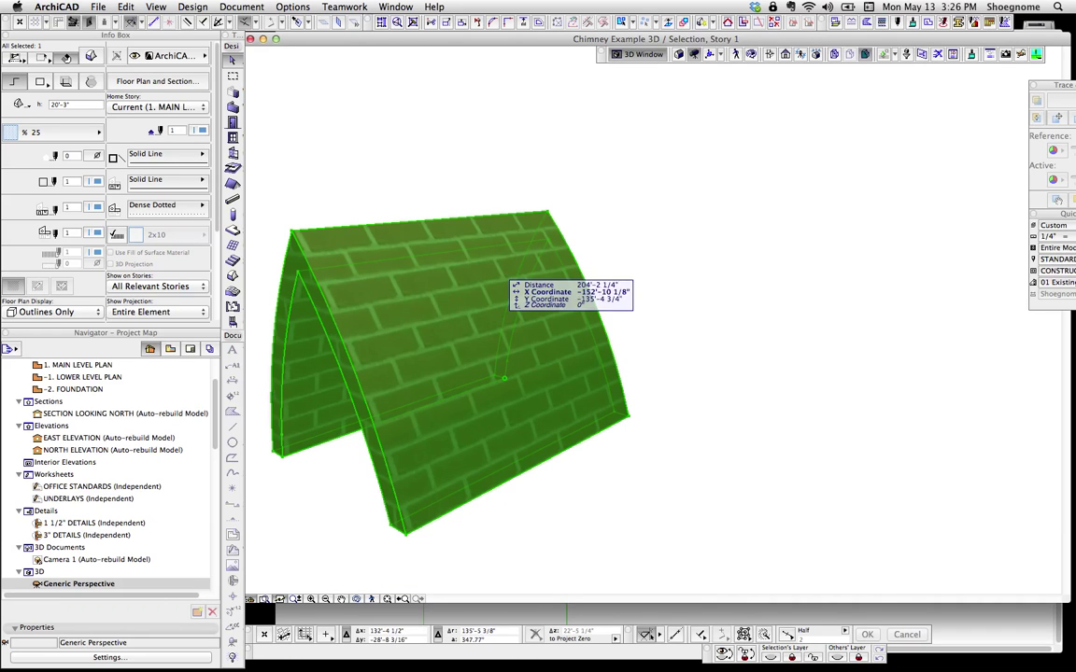
key("Escape")
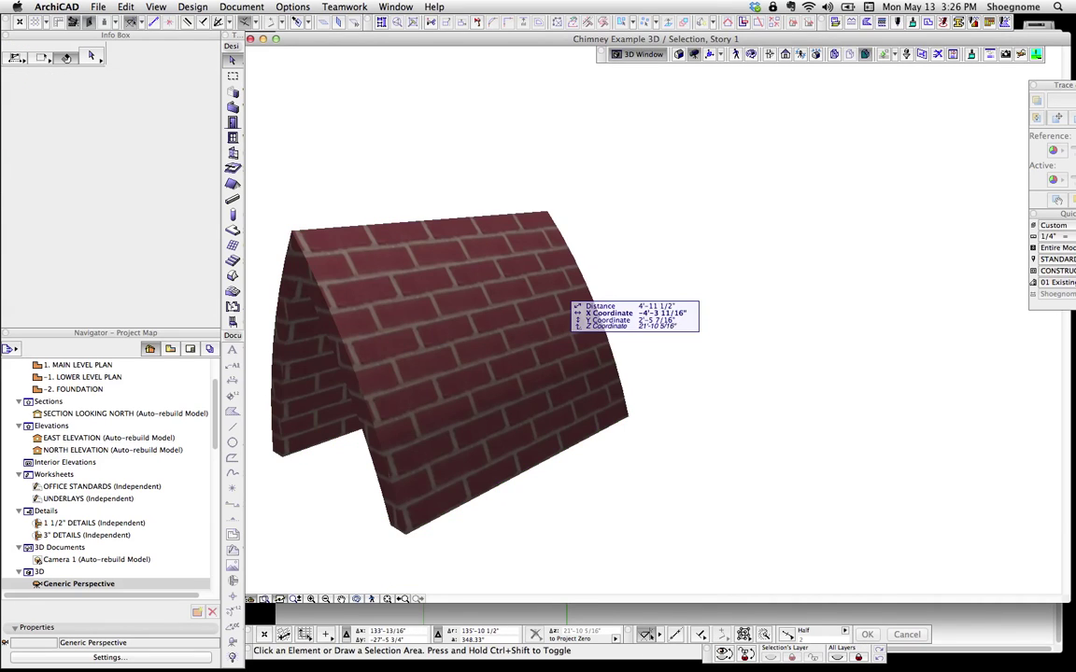
Return from the 3D and elevation windows to the floor plan and go down to the -2. FOUNDATION story.
key("super+w")
key("super+w")
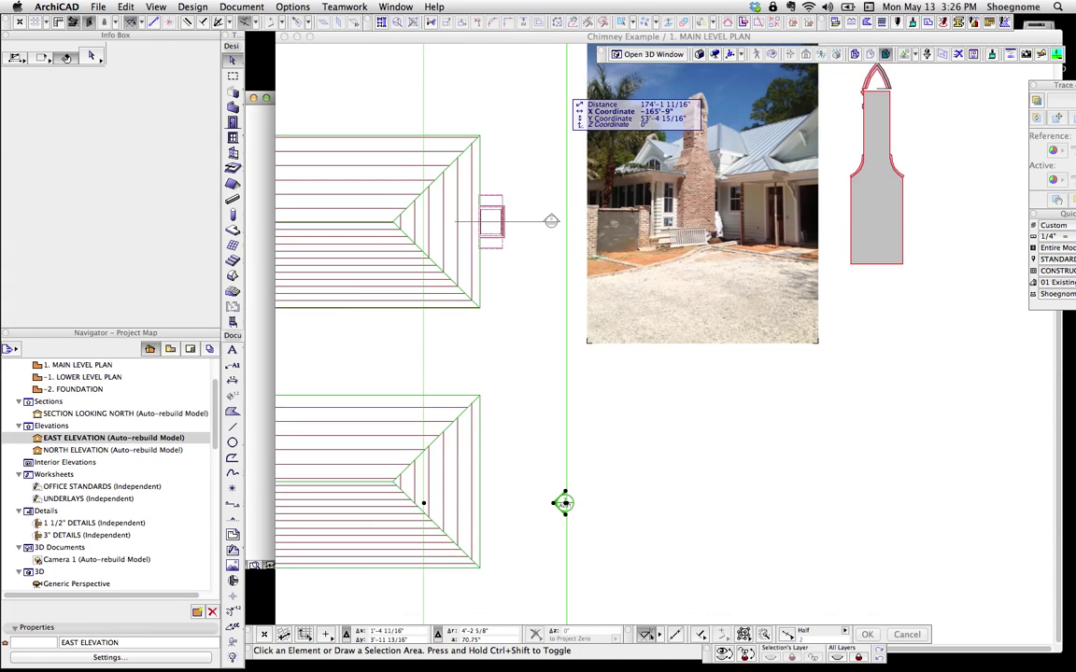
key("super+Down")
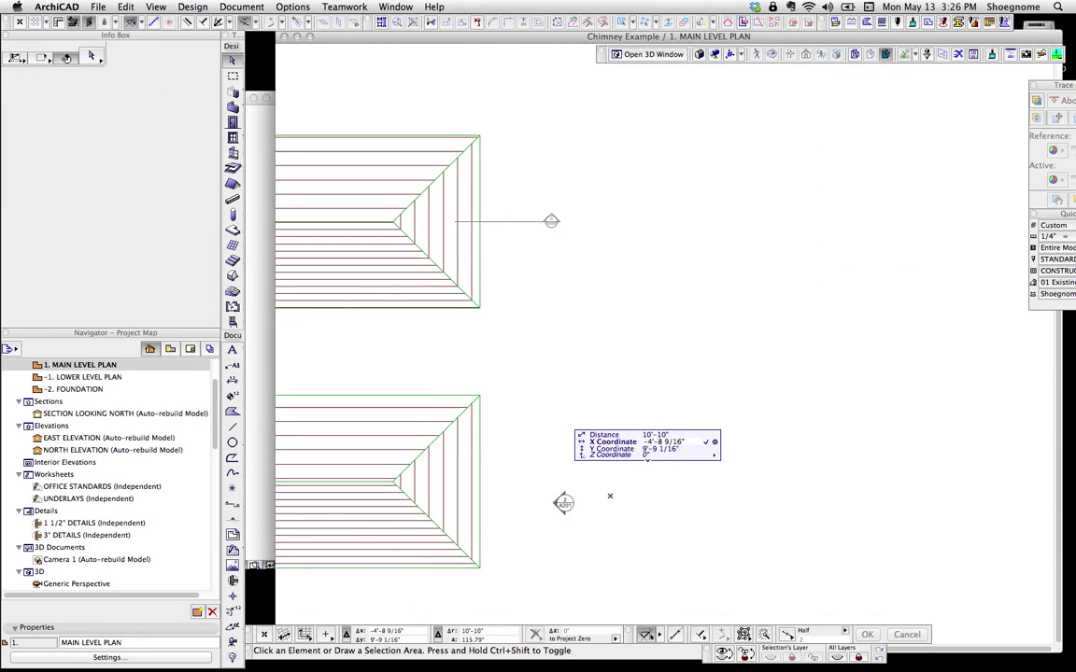
key("super+Down")
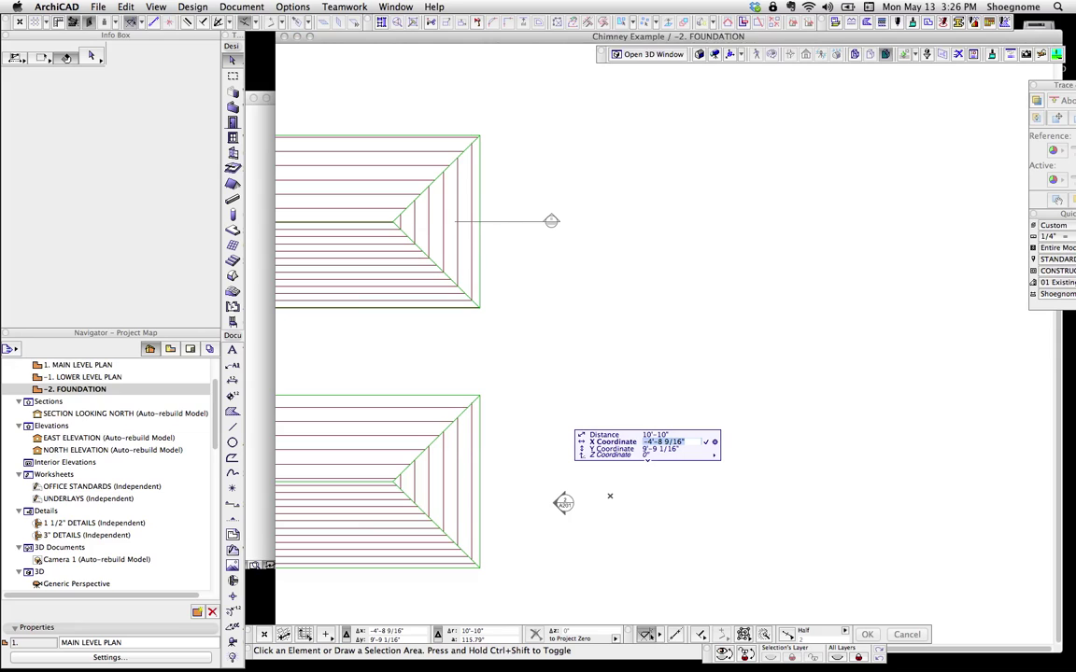
Go up to the 3. THIRD LEVEL PLAN story and frame the chimney cap's outline in plan.
key("super+Up")
key("super+Up")
key("super+Up")
key("super+Up")
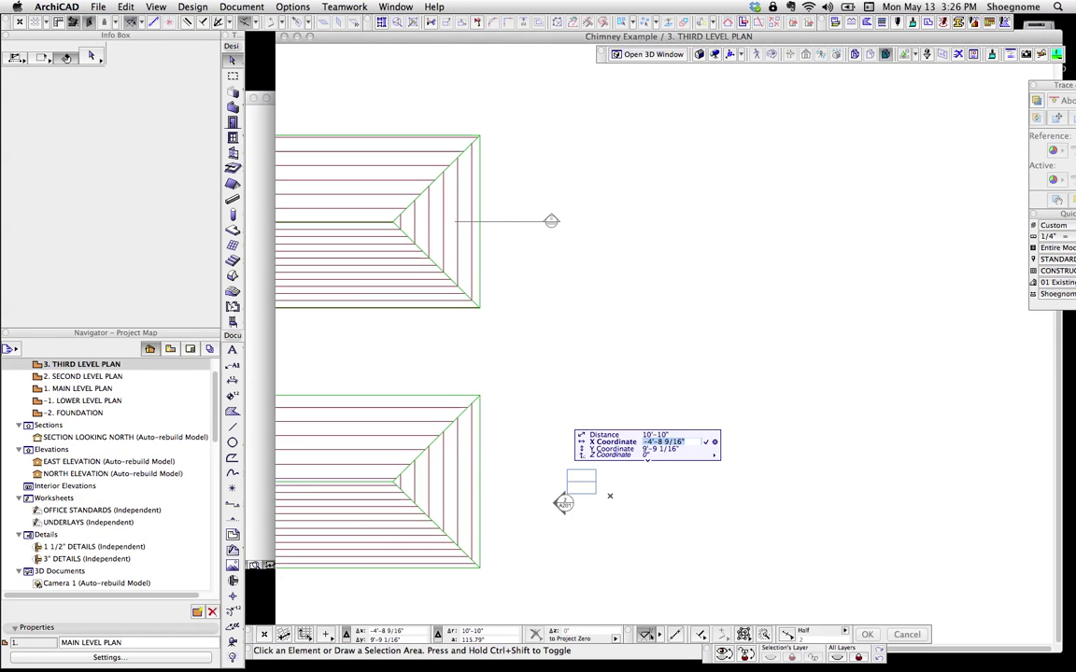
scroll(555, 509, "up", 6)
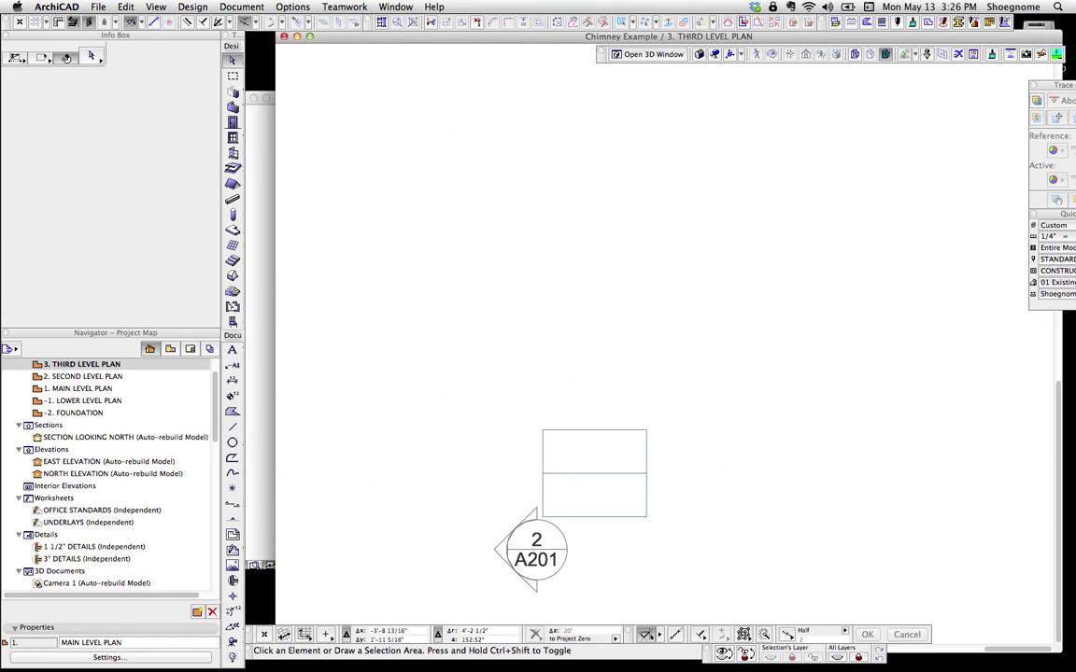
left_click(605, 439)
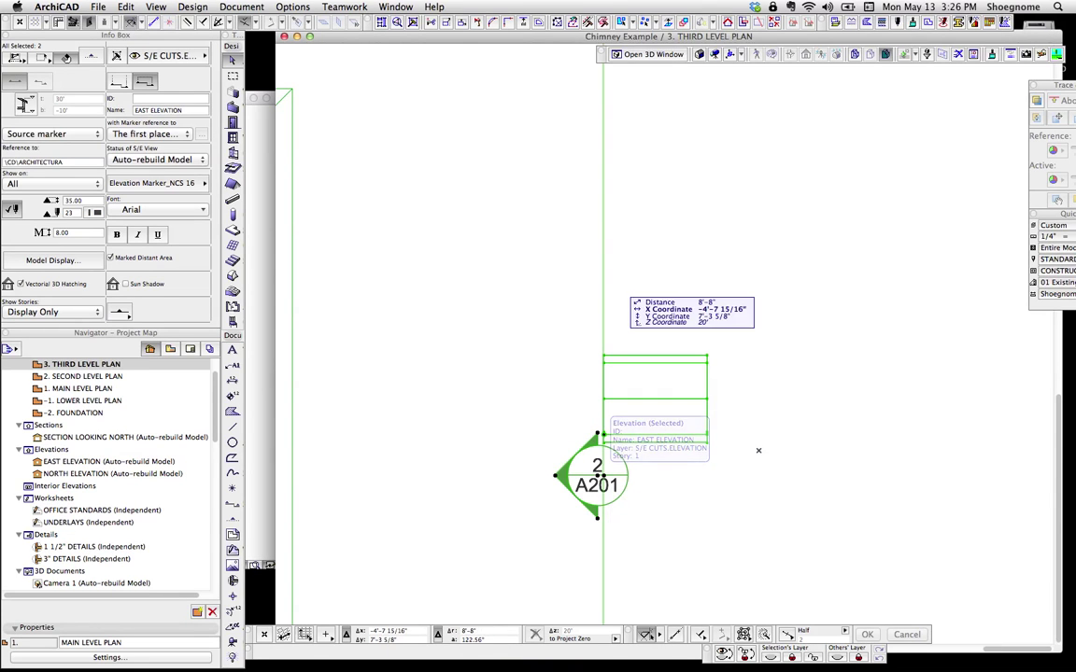
scroll(758, 451, "down", 1)
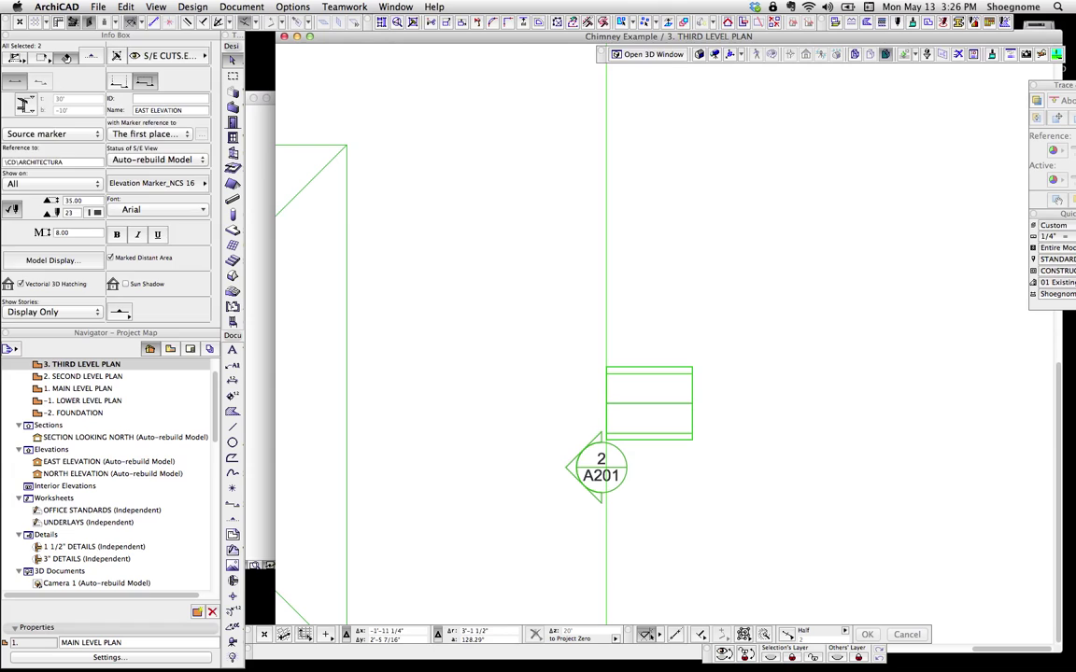
left_click(734, 446)
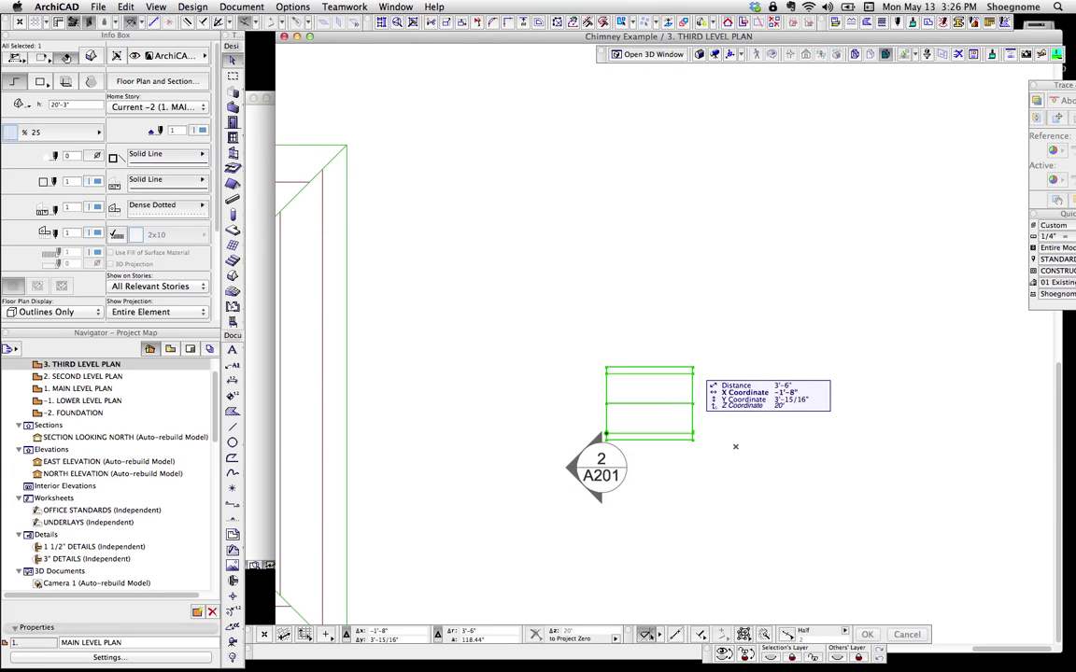
key("super+d")
left_click(652, 373)
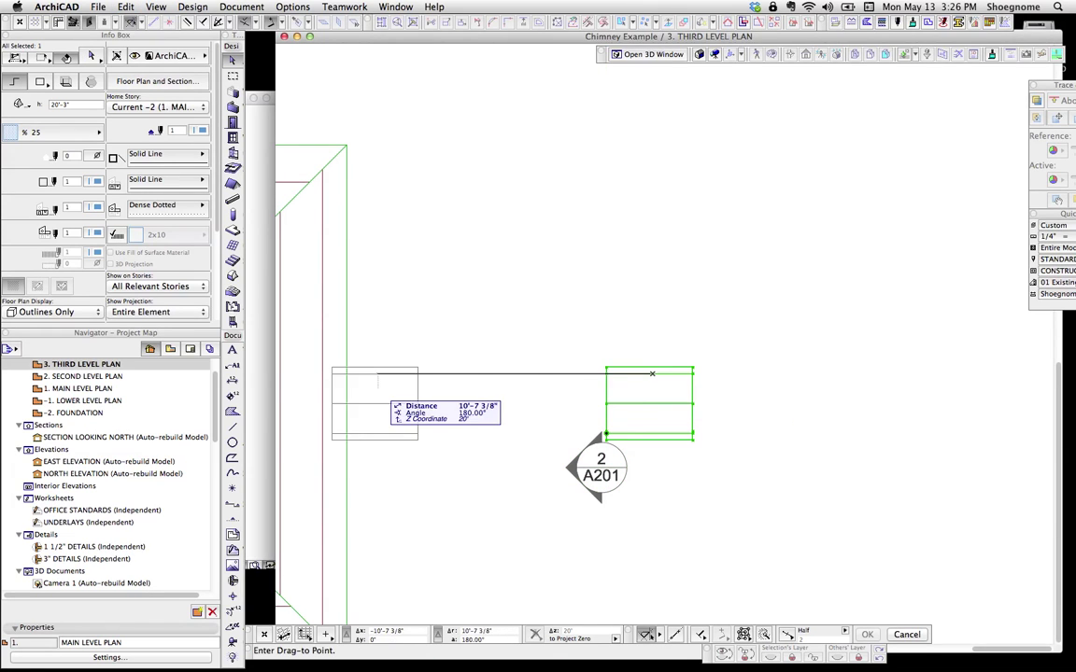
key("Escape")
key("Escape")
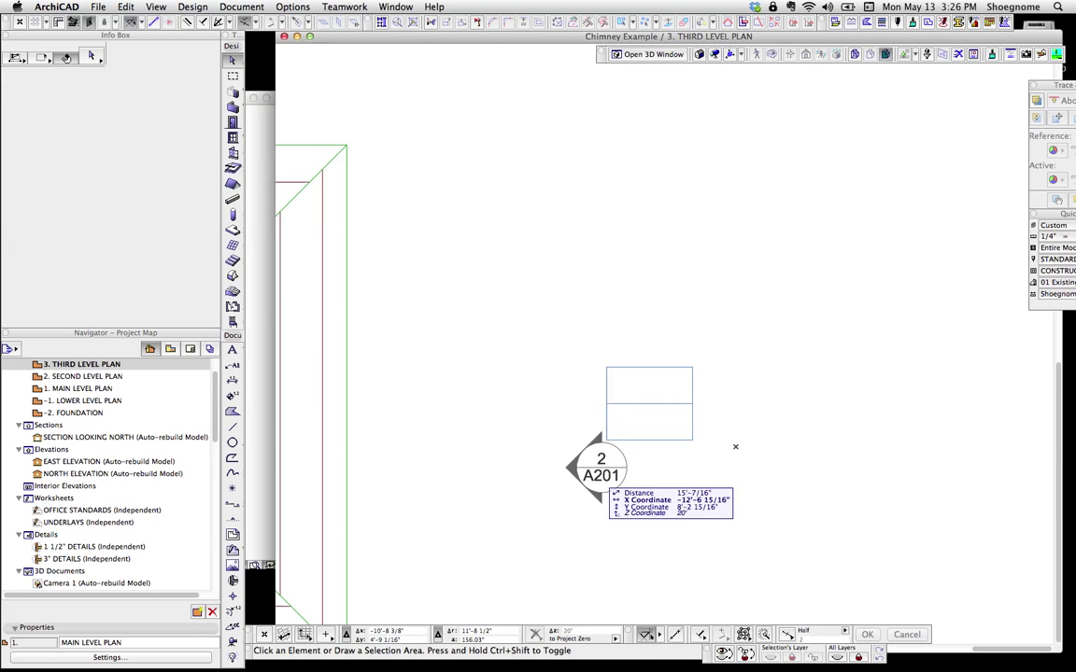
scroll(542, 354, "down", 1)
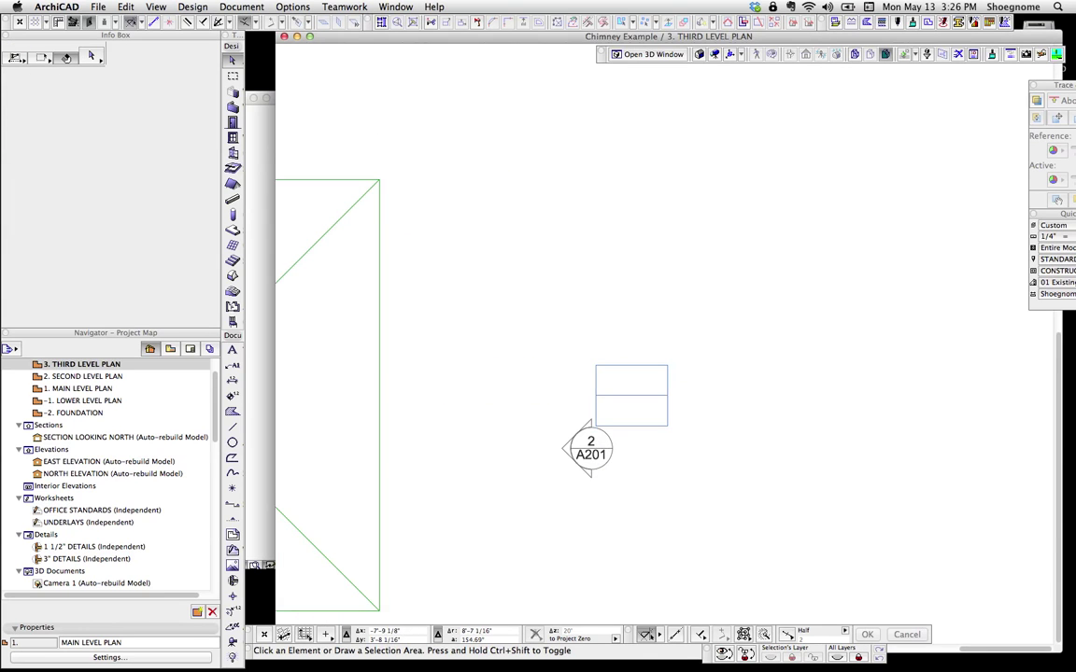
Switch to the EAST ELEVATION window and frame the whole chimney drawing.
key("ctrl+Down")
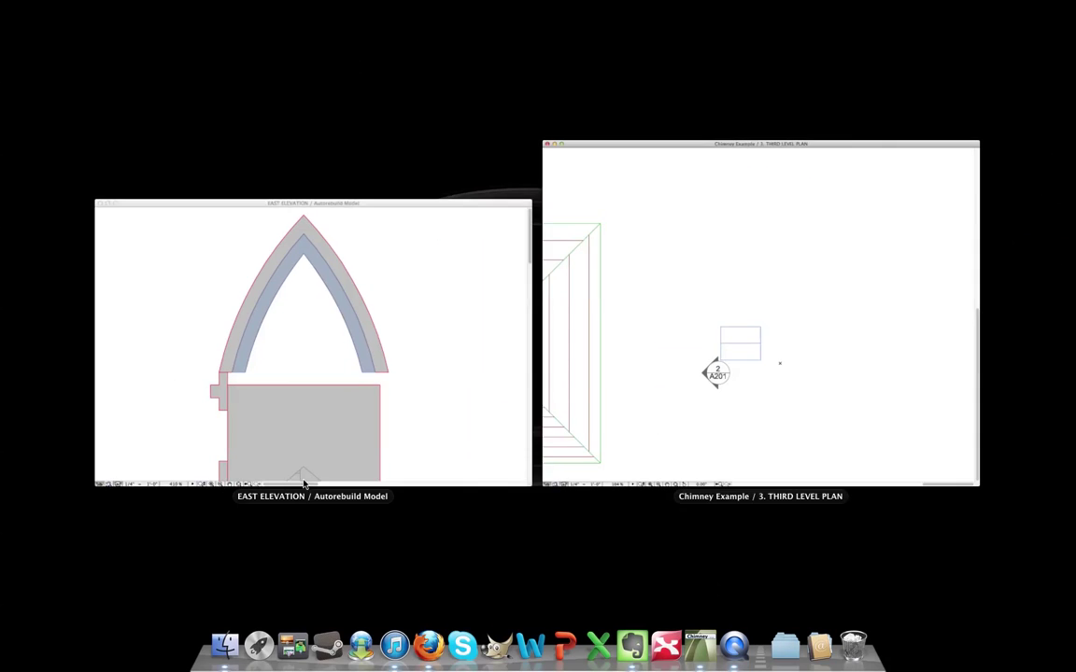
left_click(390, 385)
scroll(569, 271, "down", 5)
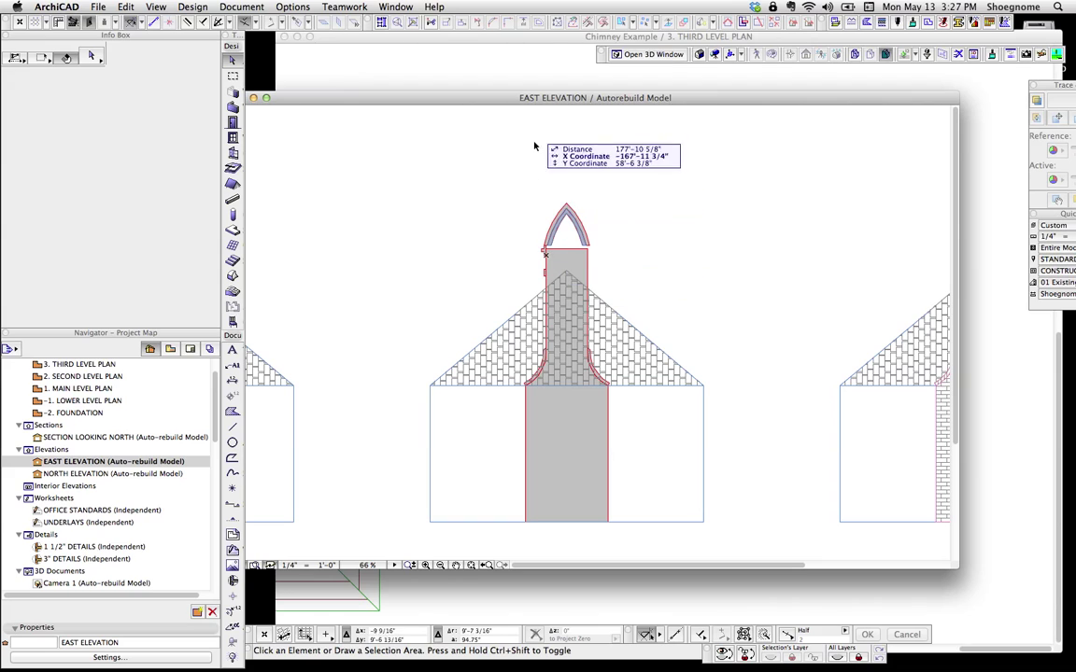
middle_click_drag(570, 294, 545, 204)
scroll(545, 203, "up", 1)
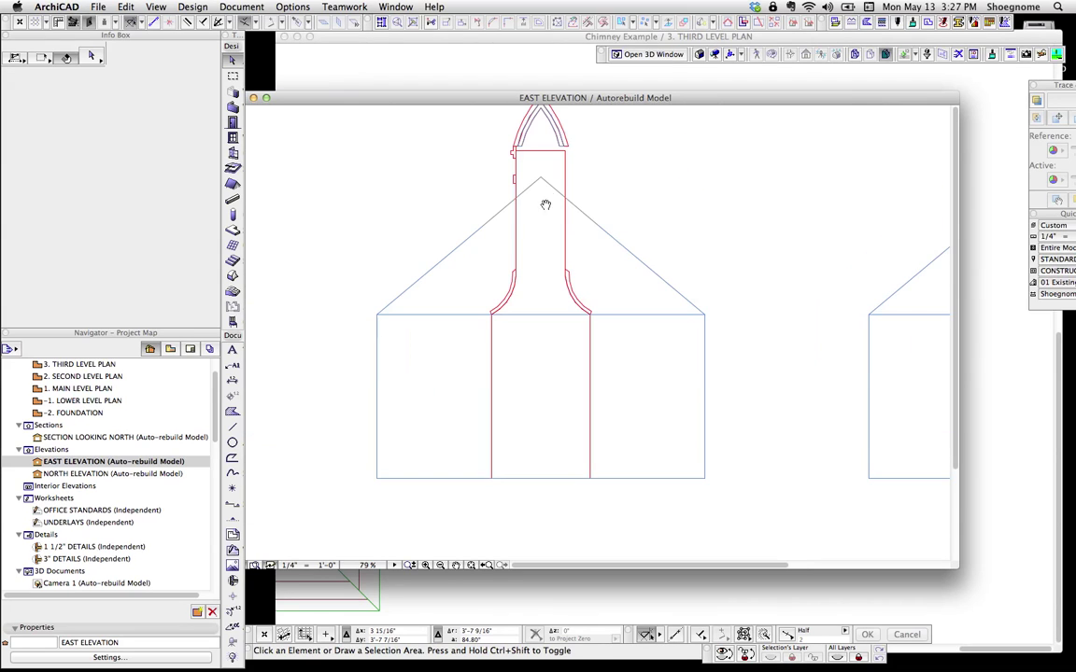
Trace the chimney body fill and both curved shoulder fills into morphs with the Magic Wand.
left_click(238, 277)
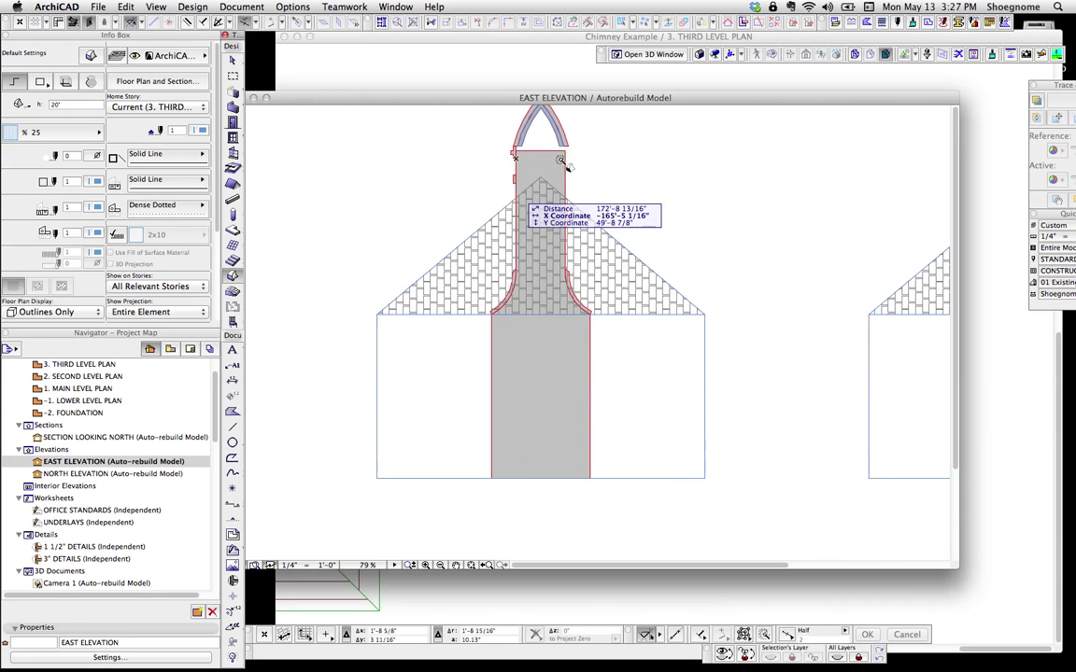
left_click(535, 350, "alt+super")
scroll(560, 277, "up", 2)
scroll(492, 285, "up", 4)
left_click(468, 277)
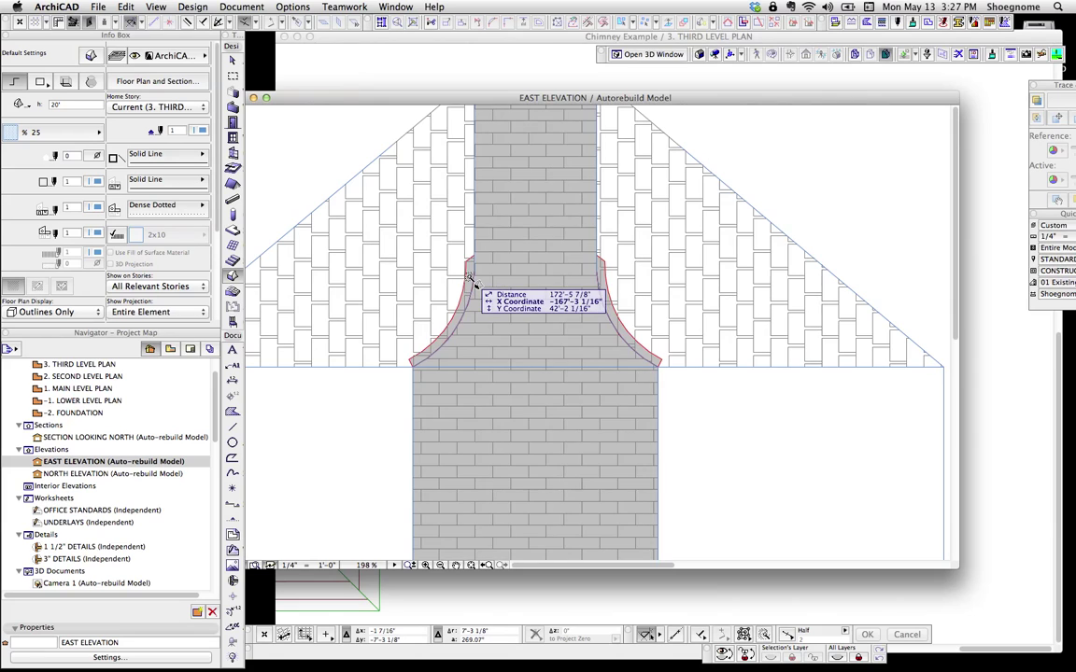
key("Escape")
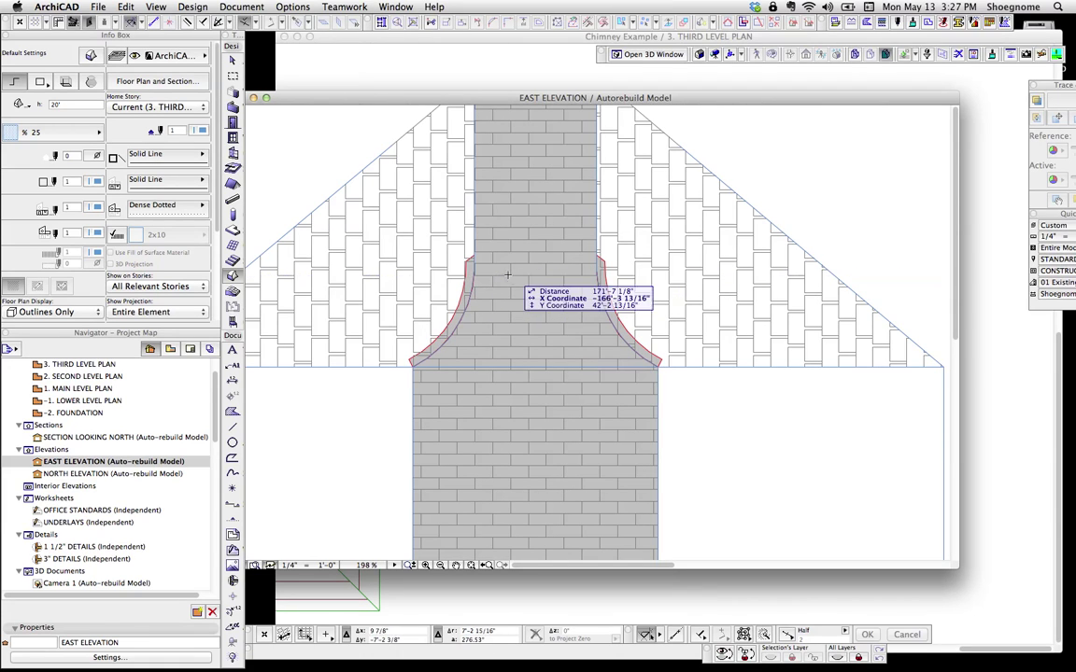
left_click(472, 276, "alt+super")
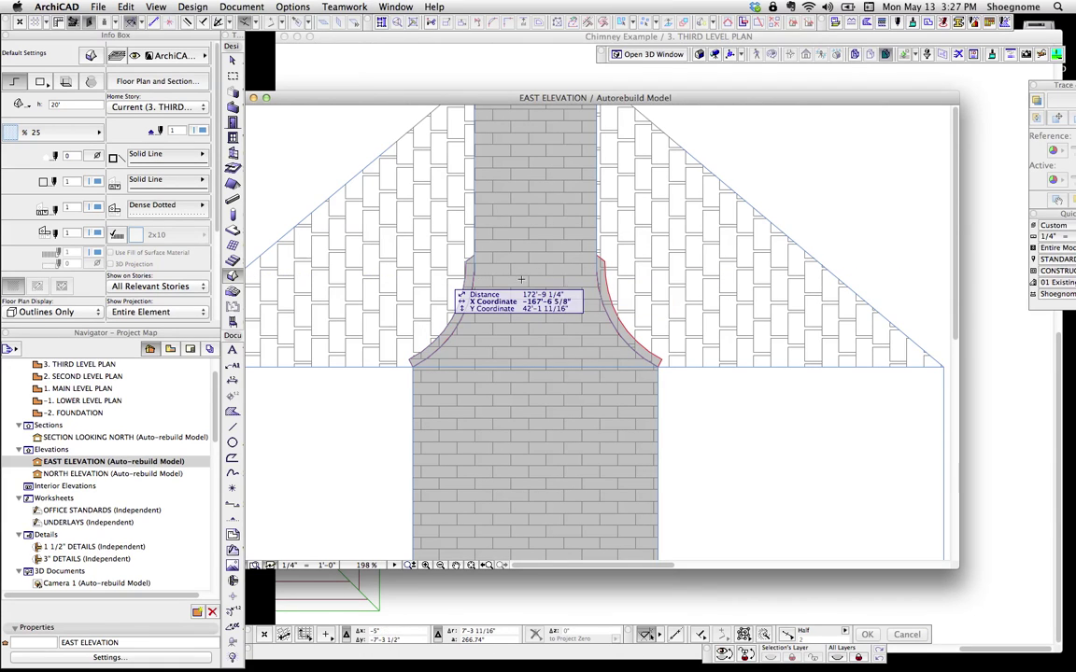
left_click(602, 273, "alt+super")
Trace the arch's outer band fill and the trim fills beside the chimney's upper shaft into morphs with the Magic Wand.
scroll(533, 246, "down", 1)
middle_click_drag(534, 245, 540, 433)
scroll(495, 195, "up", 3)
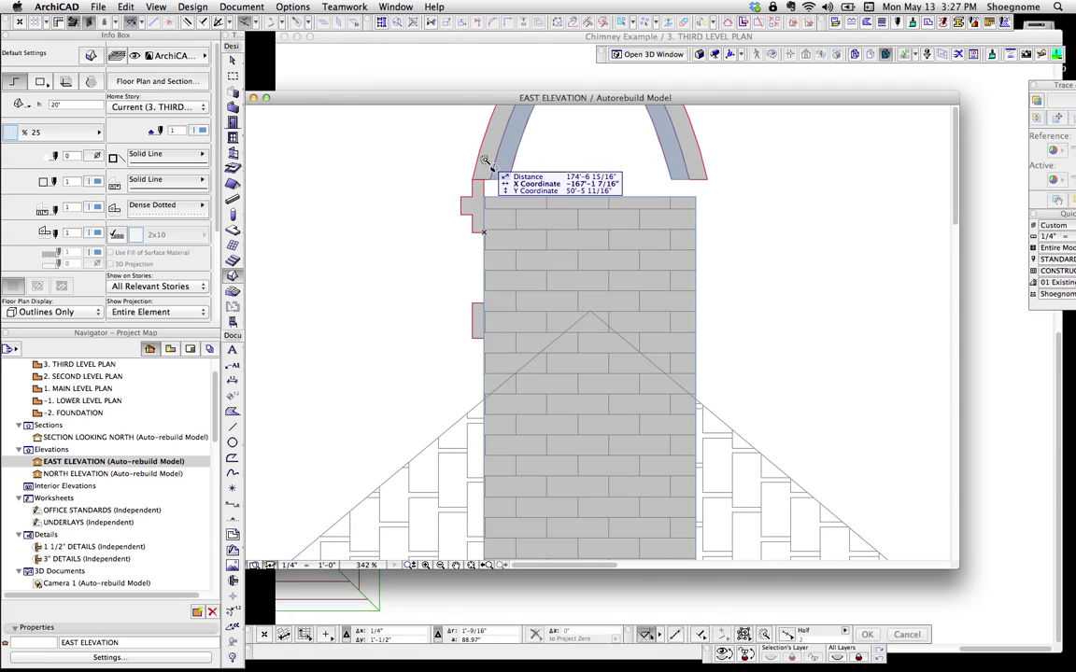
left_click(485, 161, "alt+super")
left_click(479, 321, "alt+super")
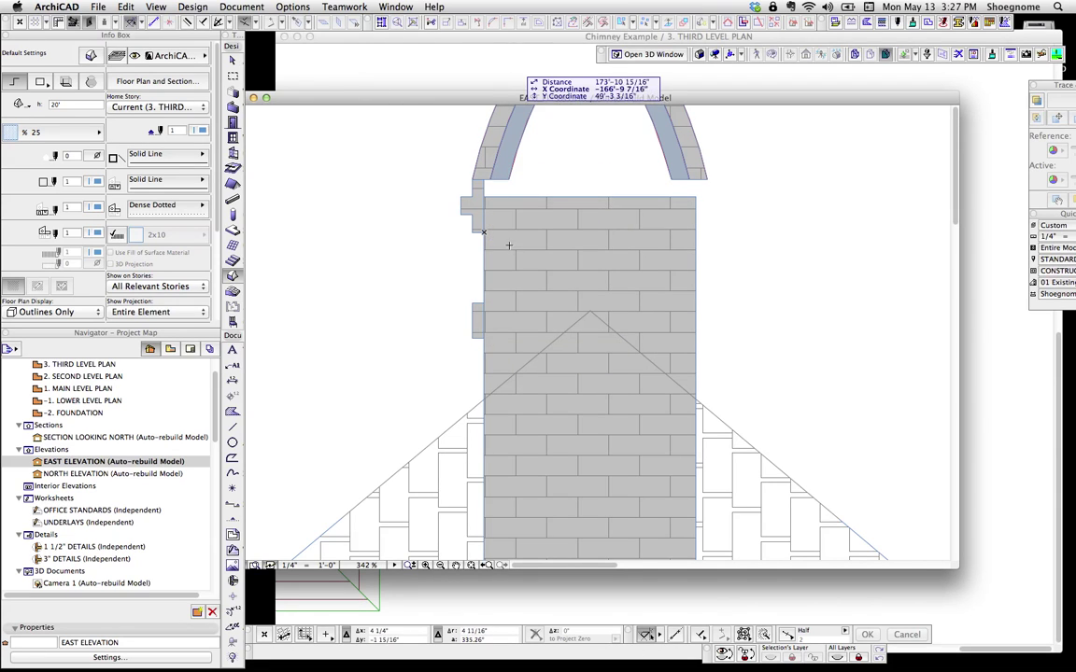
Enclose the whole chimney in a marquee and select all the morphs inside it.
scroll(509, 248, "down", 6)
key("w")
scroll(477, 196, "down", 1)
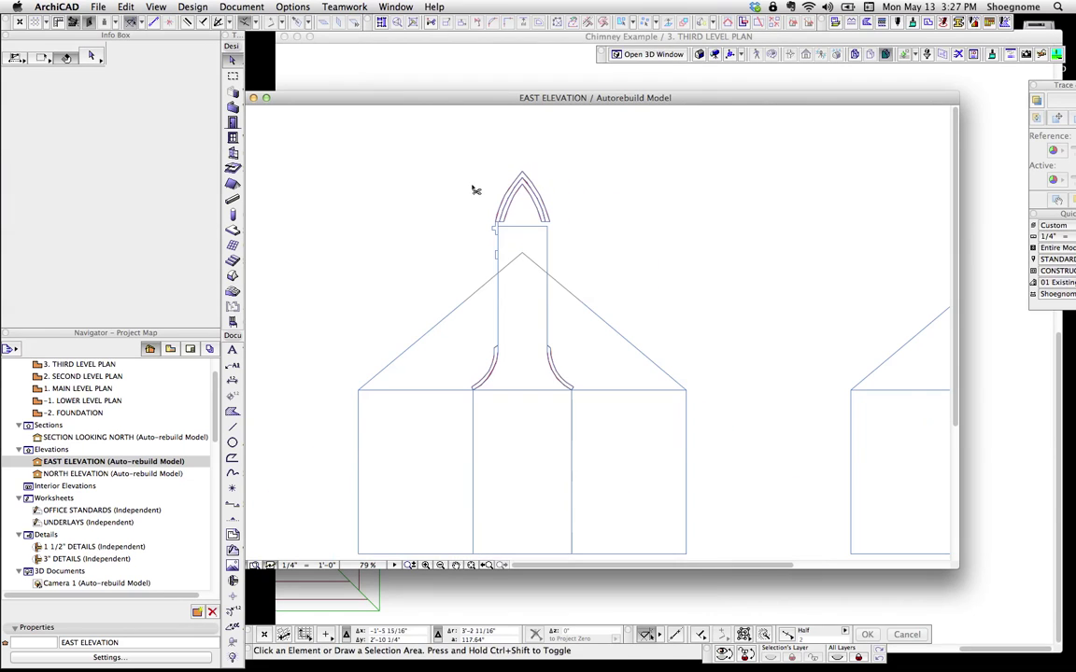
key("m")
left_click(429, 140)
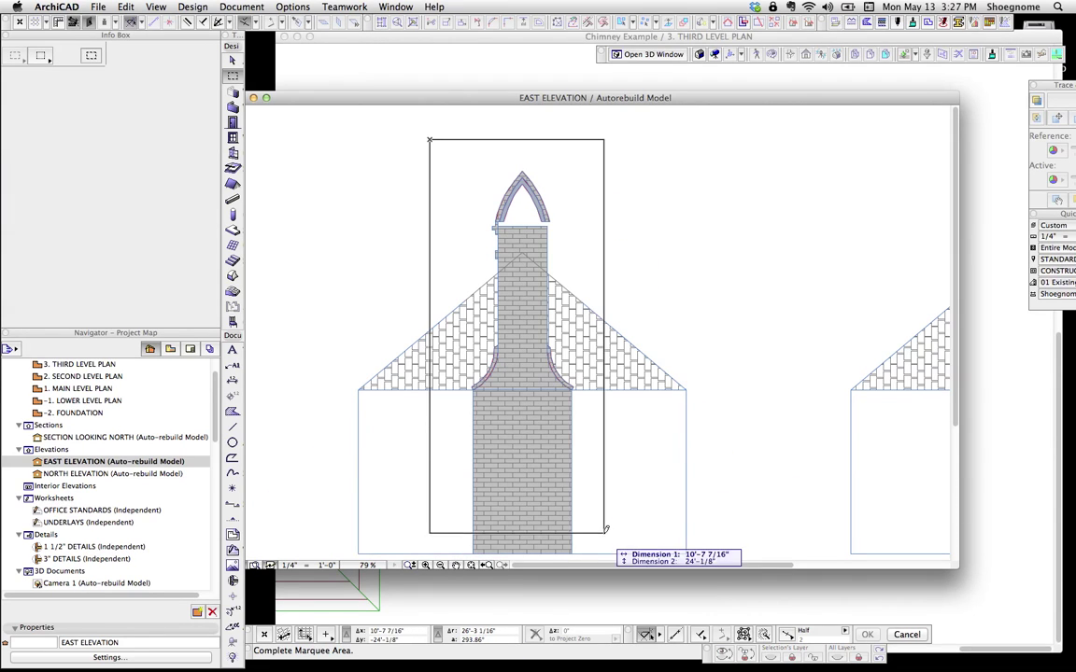
scroll(605, 530, "down", 2)
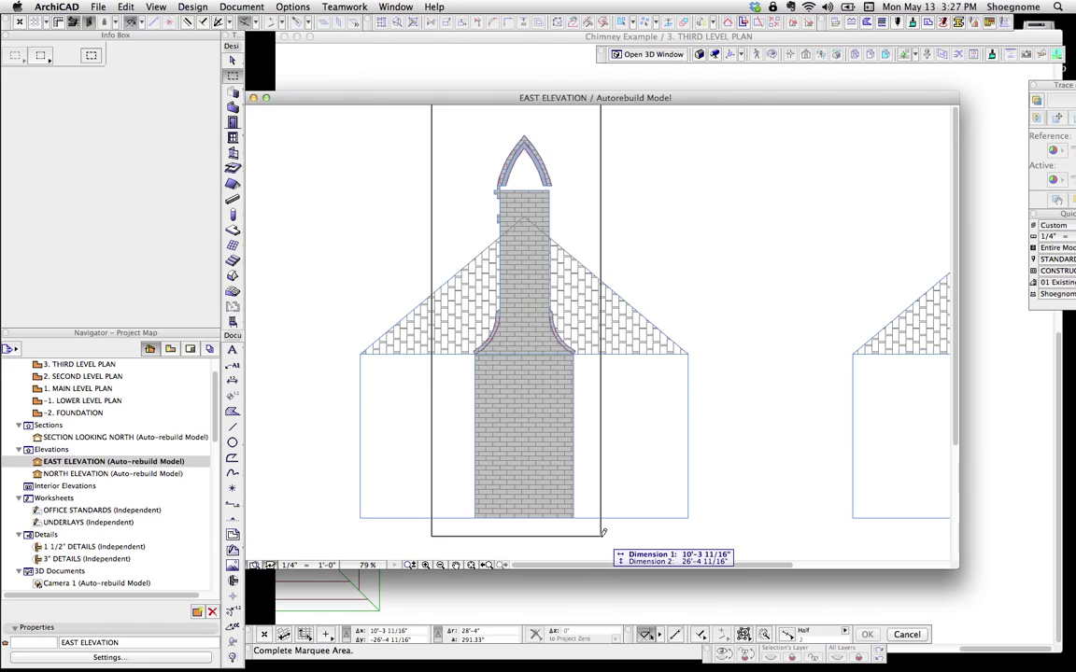
key("Escape")
left_click(600, 537)
left_click(441, 118)
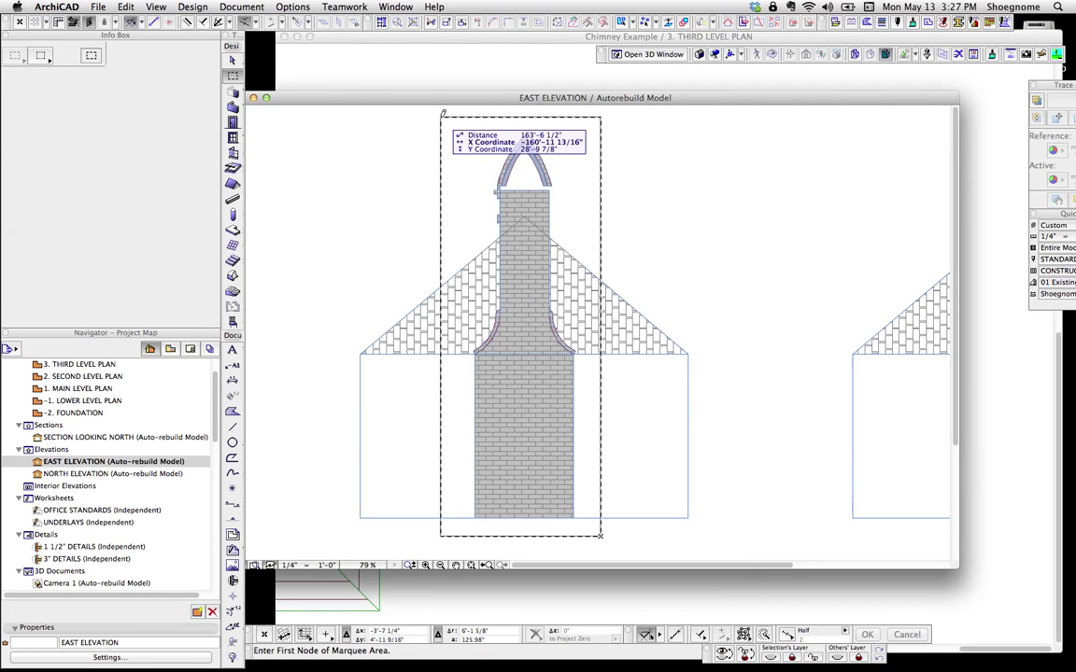
double_click(234, 277)
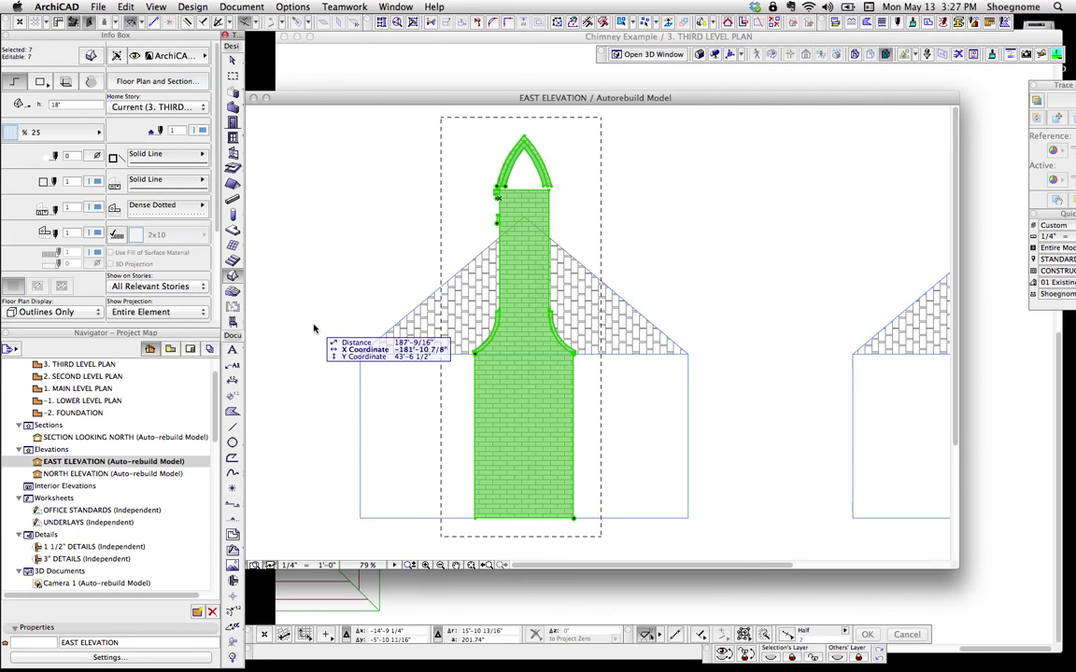
Show only the selected chimney morphs in the 3D window, with the flat body and arch cap in full view.
key("F5")
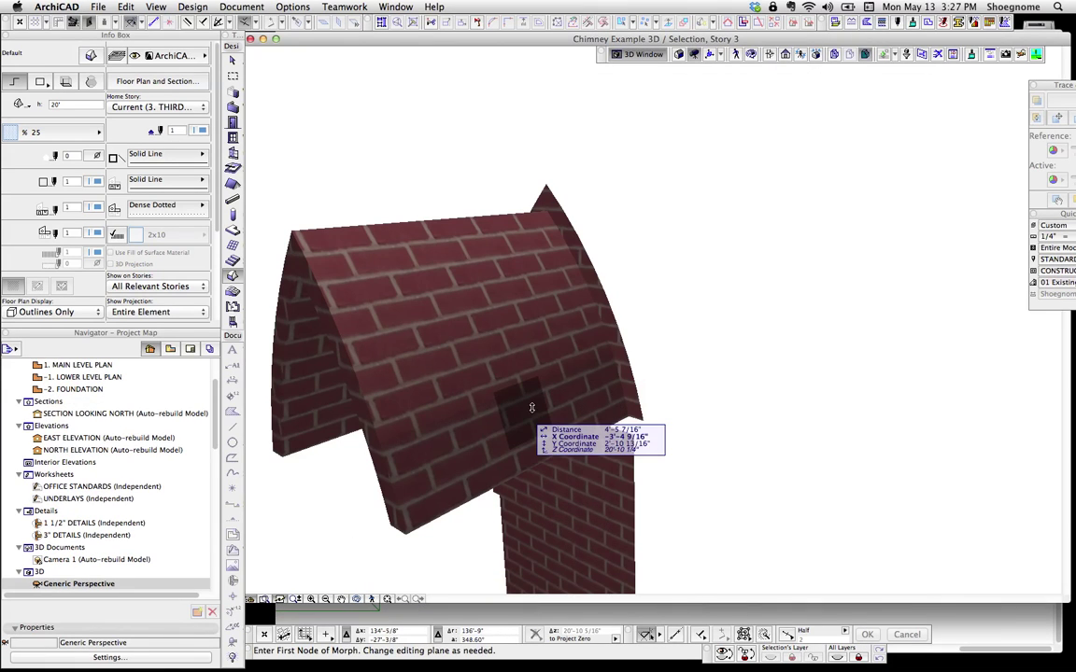
key("Escape")
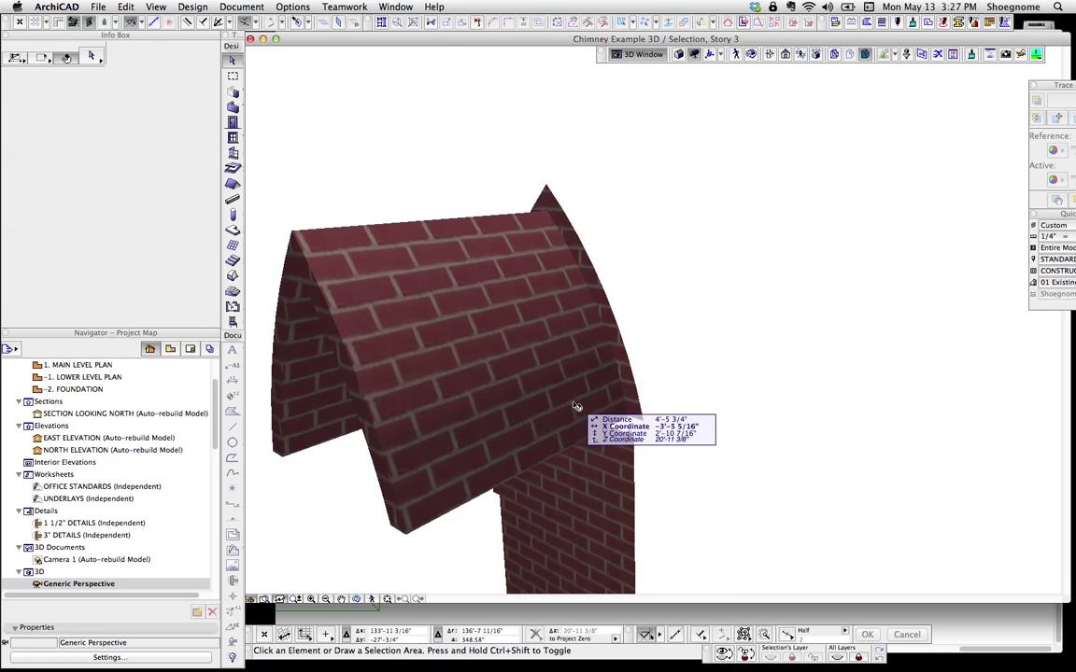
middle_click_drag(747, 365, 513, 391, "shift")
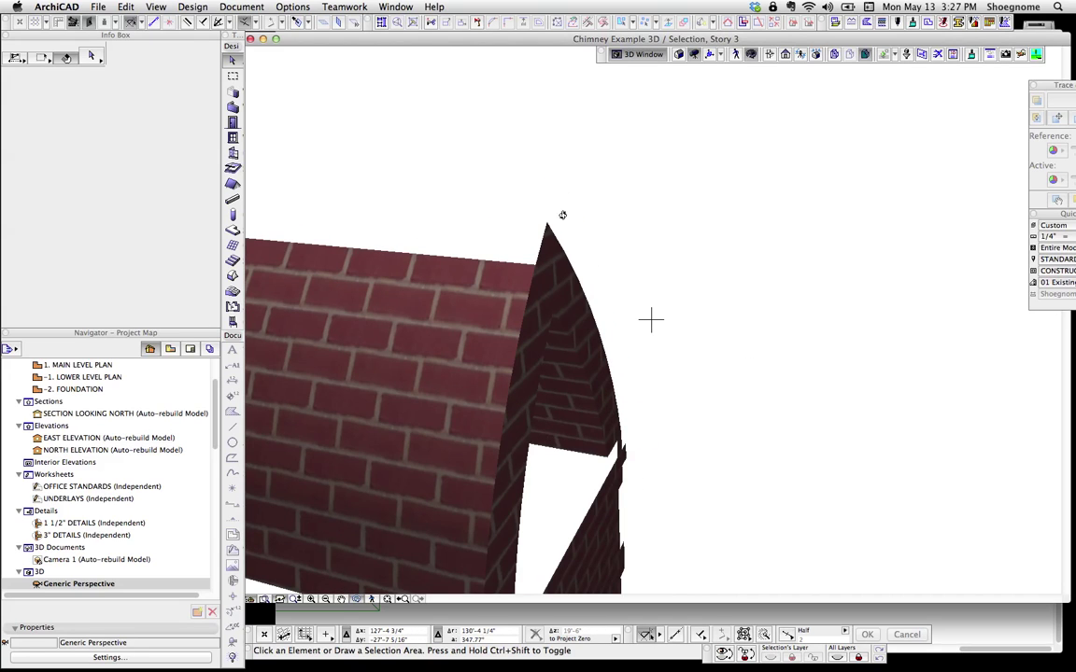
scroll(561, 222, "down", 10)
scroll(554, 246, "up", 3)
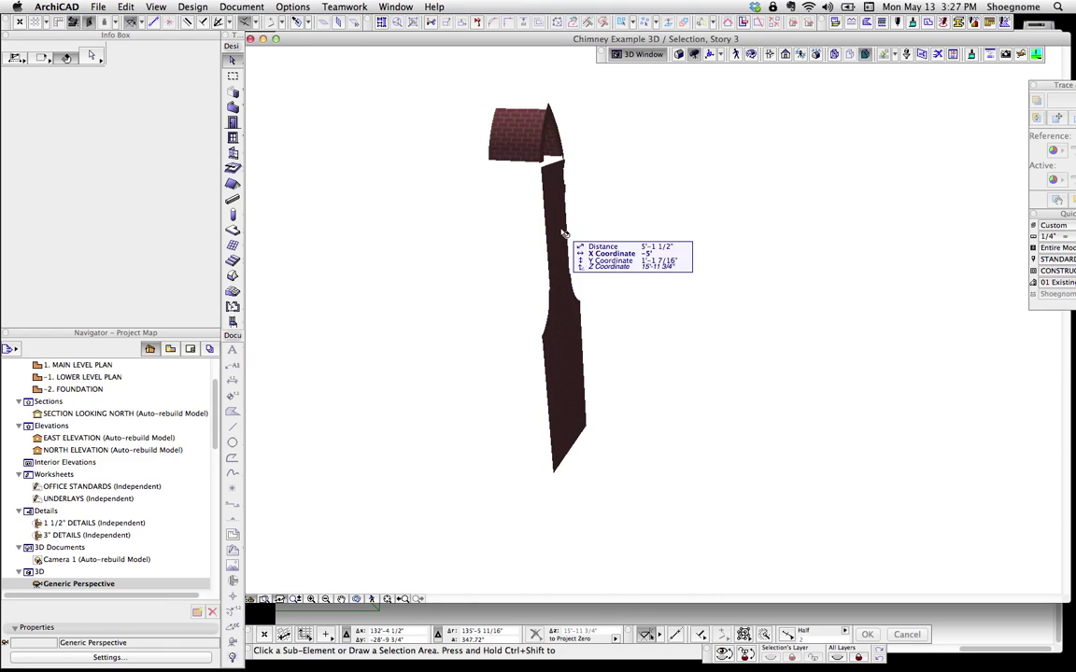
Extrude the flat chimney body's face perpendicularly by 3' and clear the selection.
left_click(561, 234)
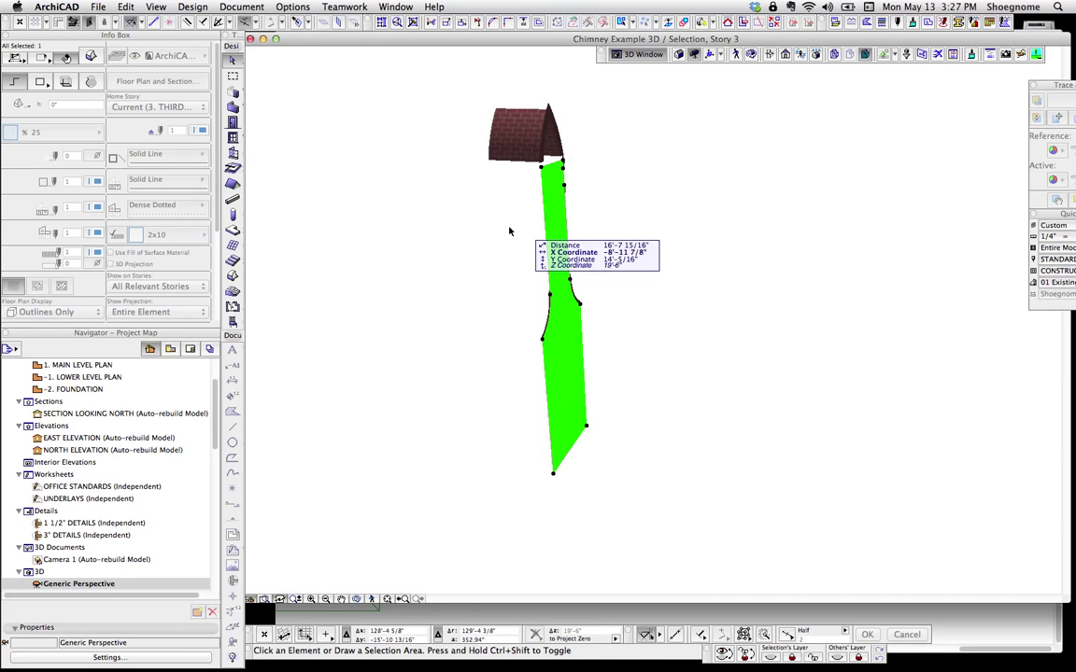
left_click(496, 227)
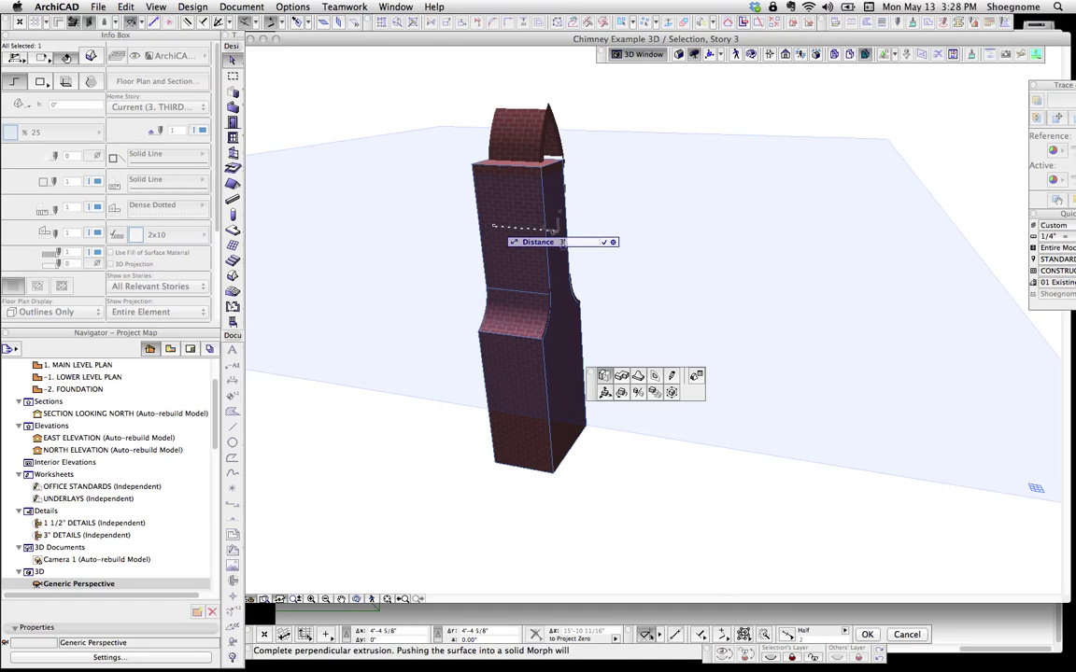
type("3")
key("Return")
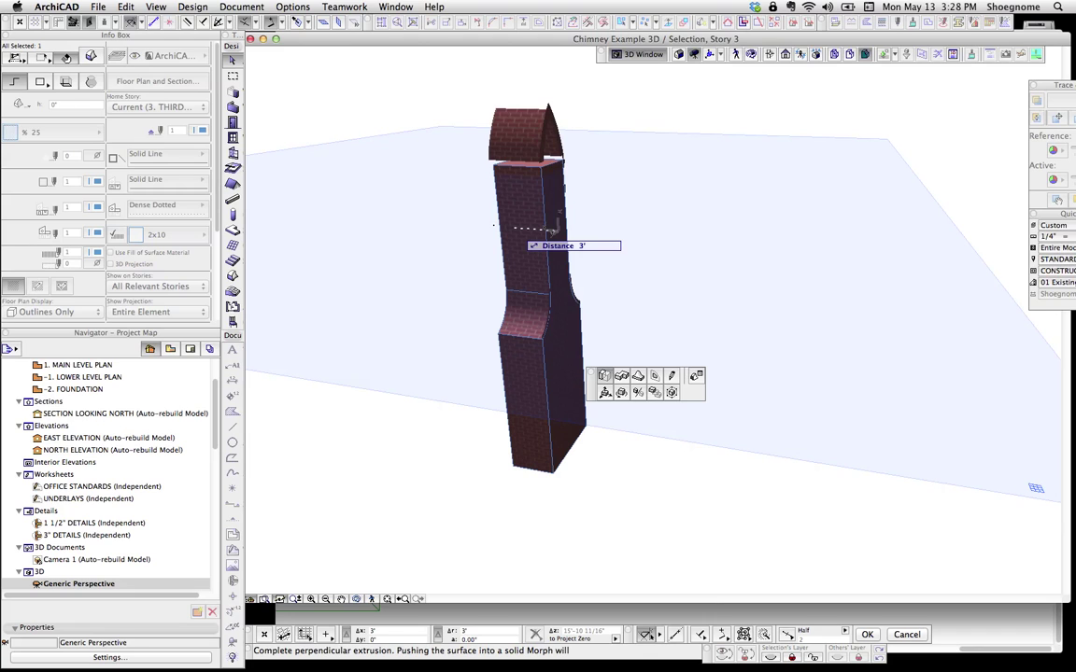
key("Escape")
Apply the soldier-course brick surface to the narrow band face near the top of the chimney shaft's side and clear the selection.
scroll(541, 317, "up", 3)
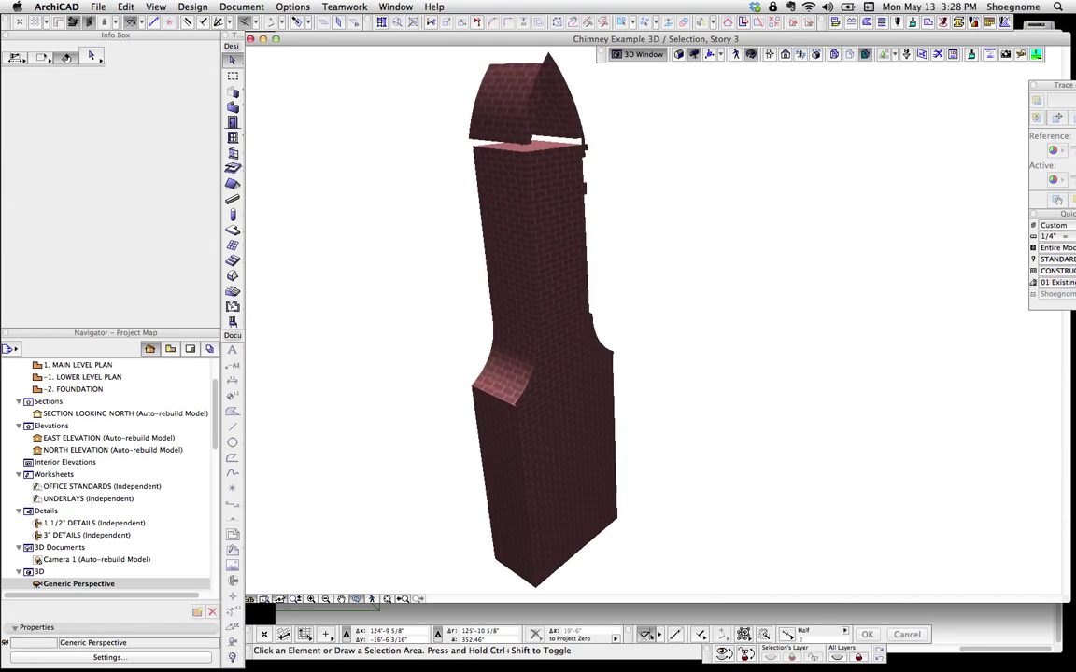
scroll(584, 319, "up", 2)
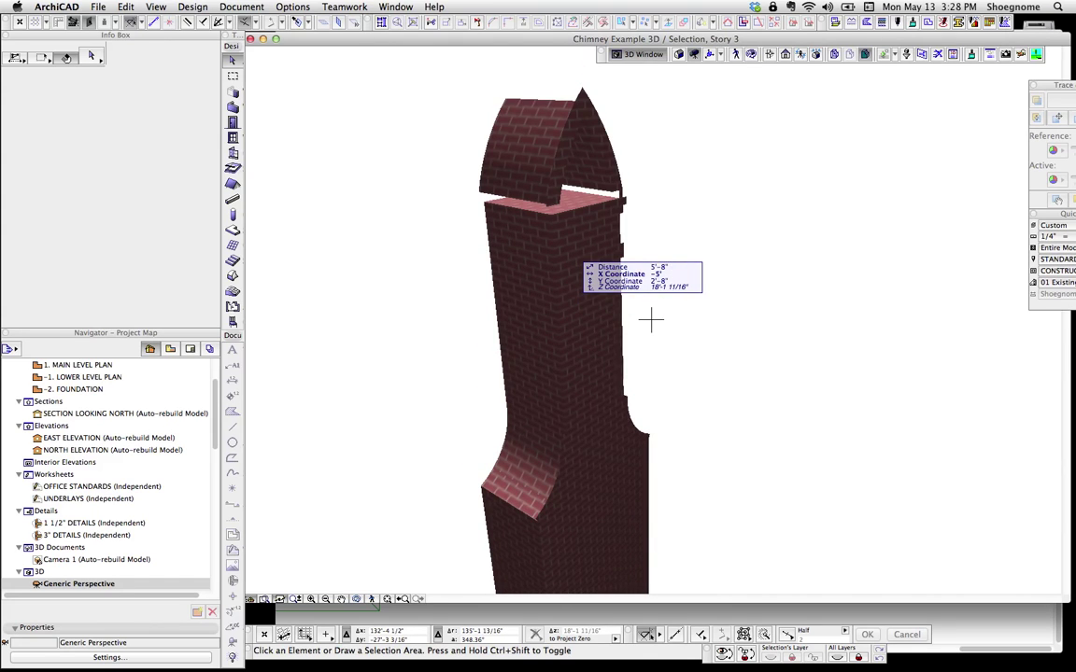
left_click(527, 326)
key("Escape")
middle_click_drag(443, 266, 491, 266, "shift")
scroll(458, 254, "up", 3)
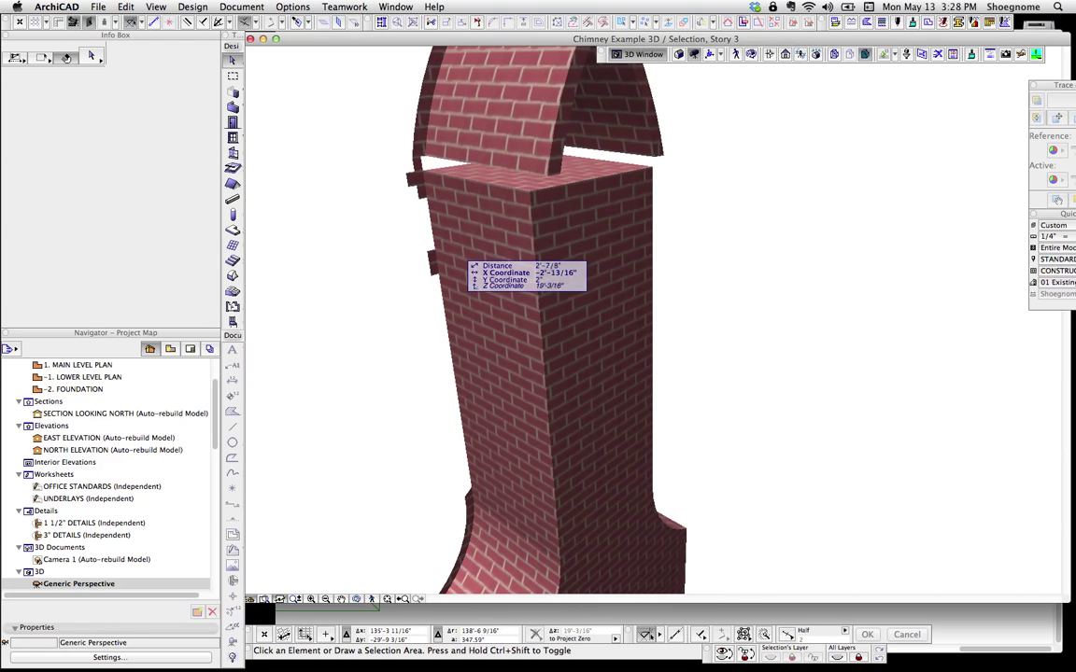
left_click(470, 264)
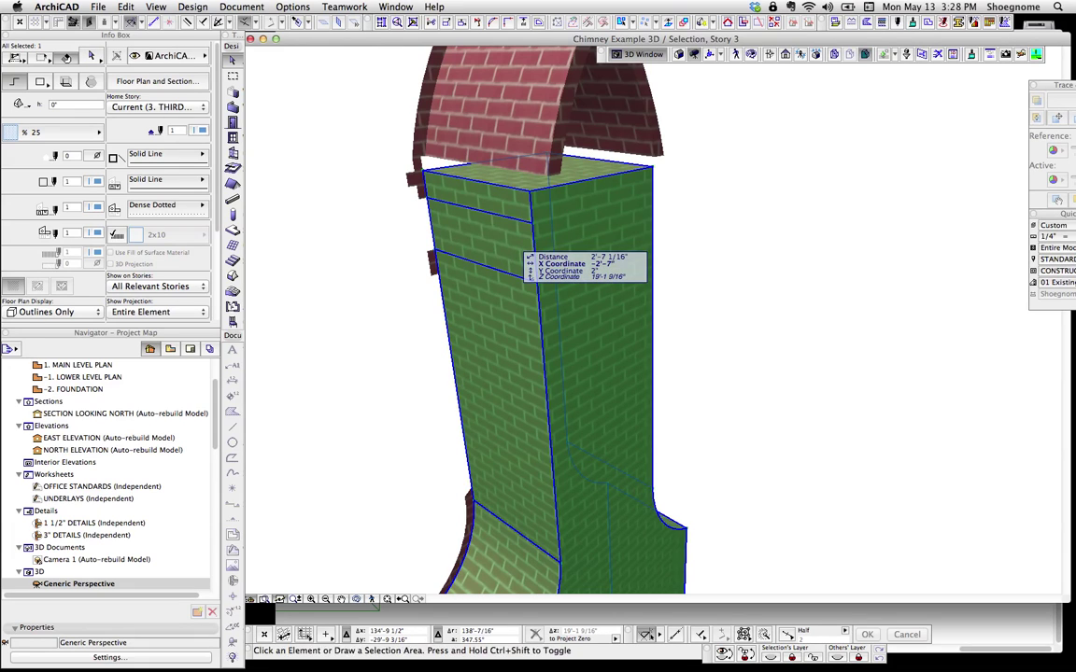
left_click(519, 245, "ctrl+shift")
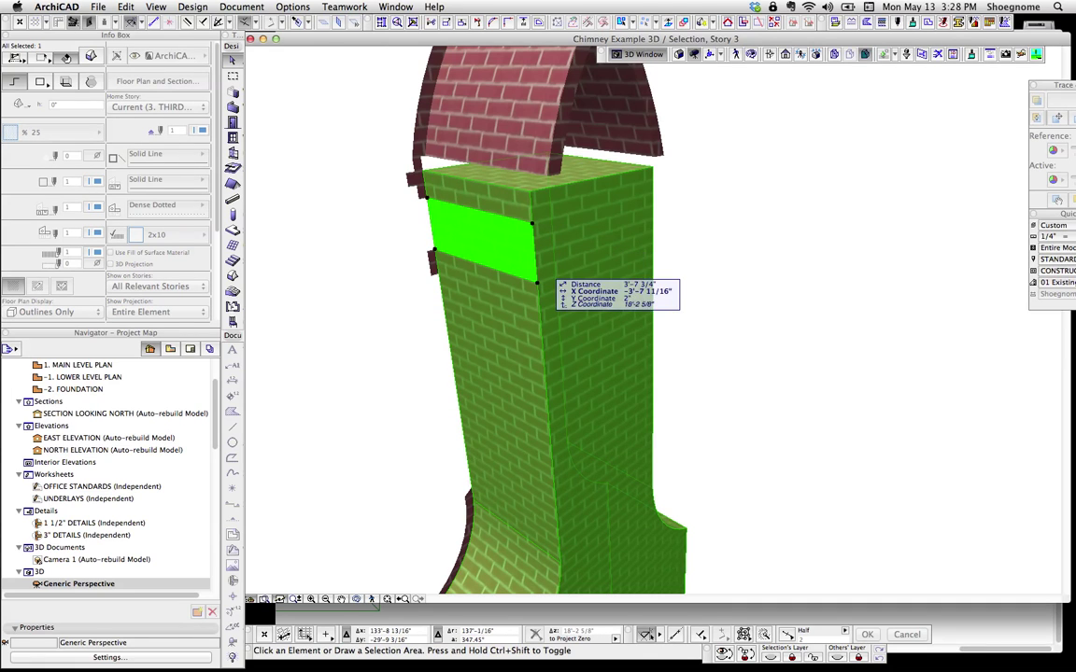
scroll(110, 196, "down", 5)
left_click(159, 209)
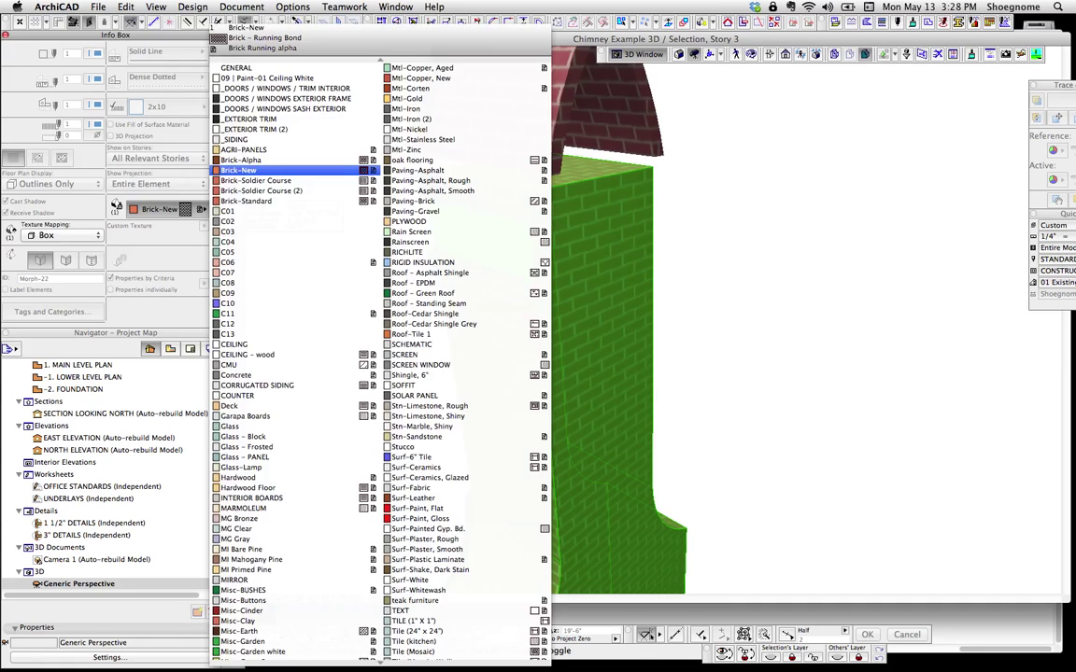
left_click(280, 190)
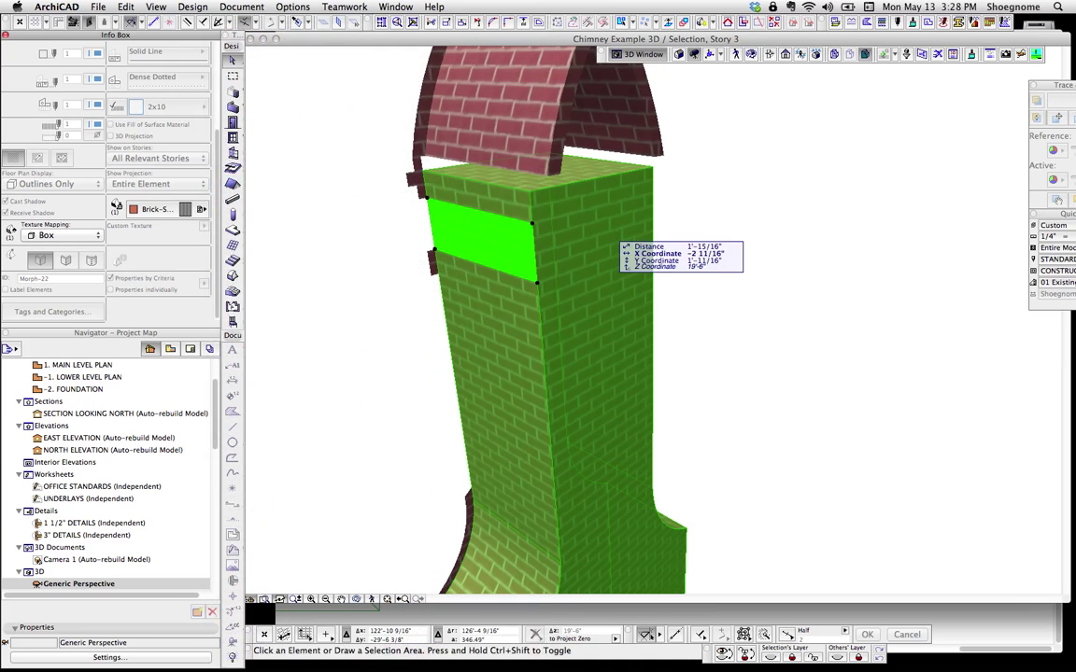
left_click(721, 222)
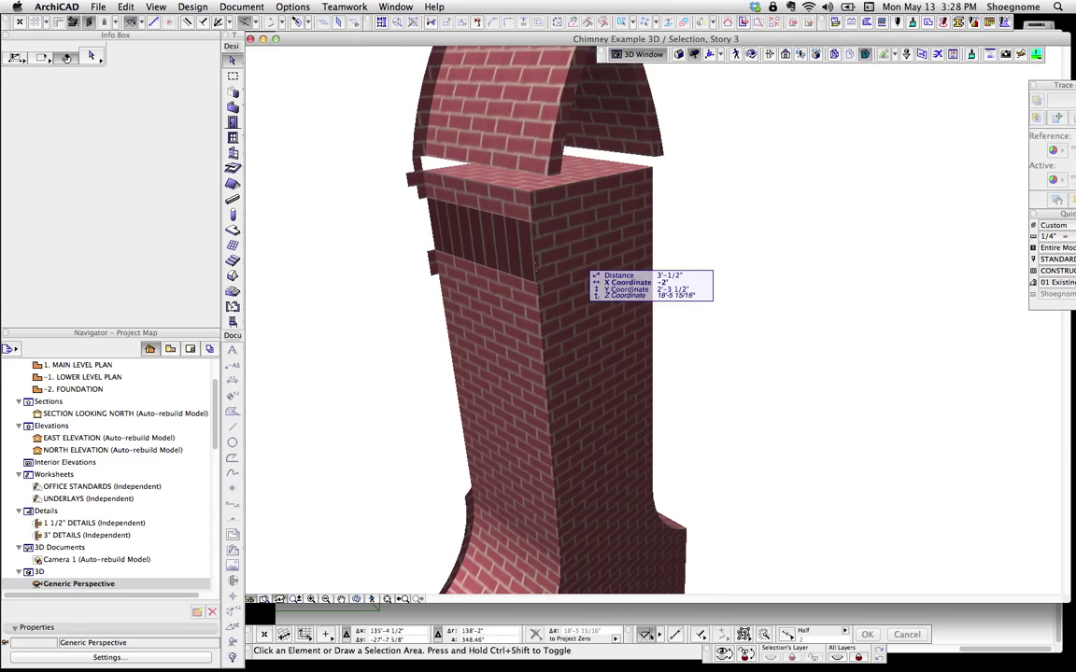
Select the chimney body's adjoining profile face and switch the Morph construction method to rotated rectangle.
left_click(622, 278)
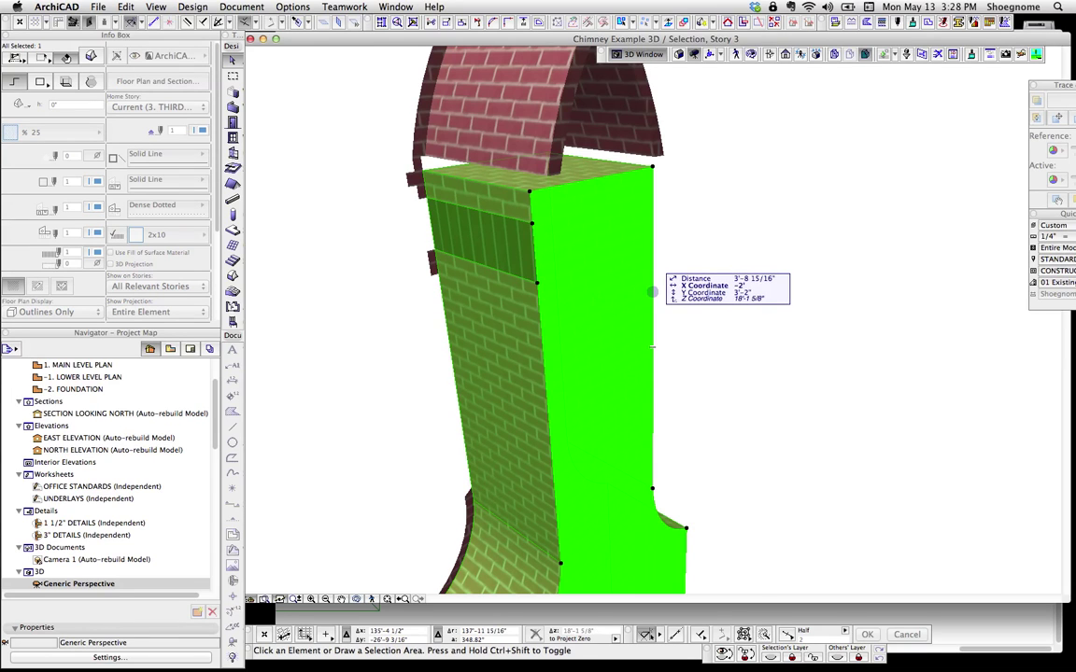
left_click(652, 280)
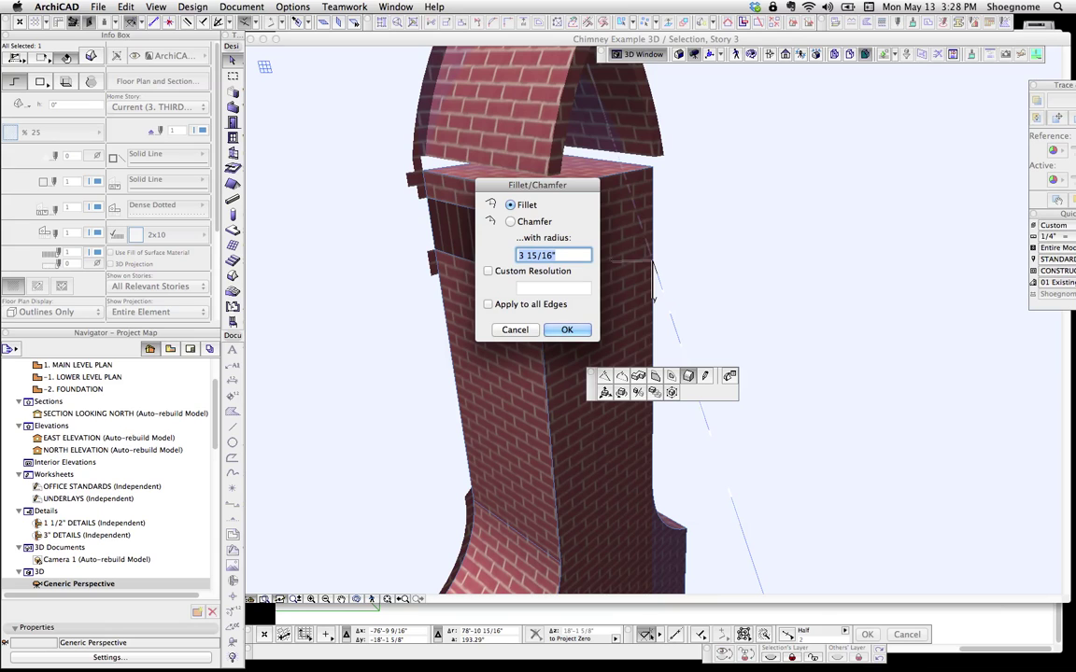
key("Escape")
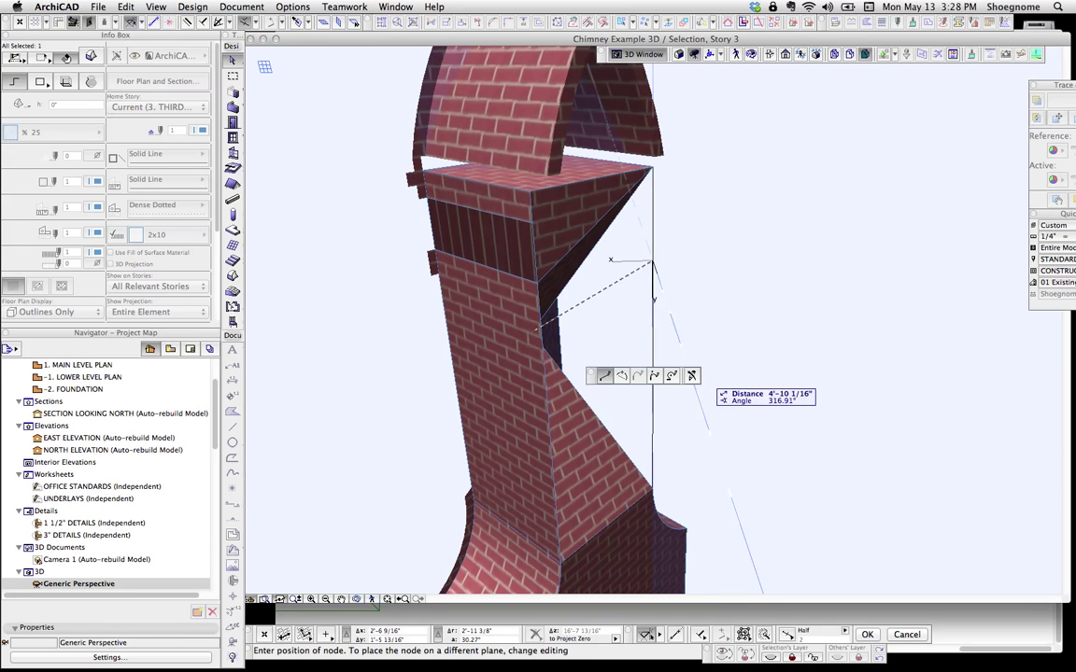
left_click(654, 256)
left_click(40, 82)
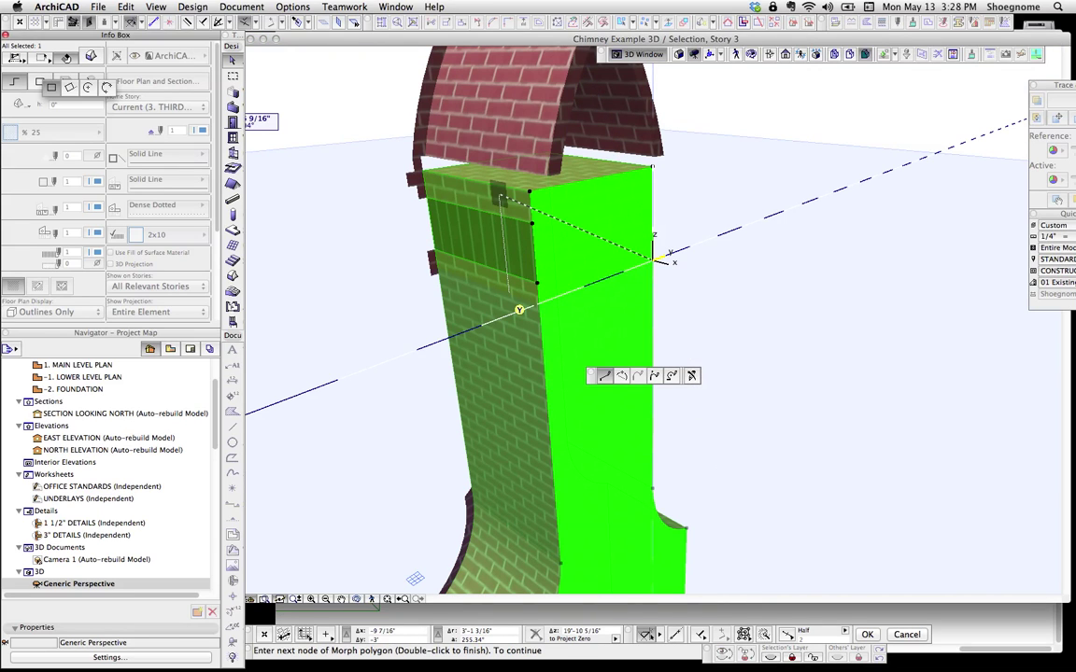
key("Escape")
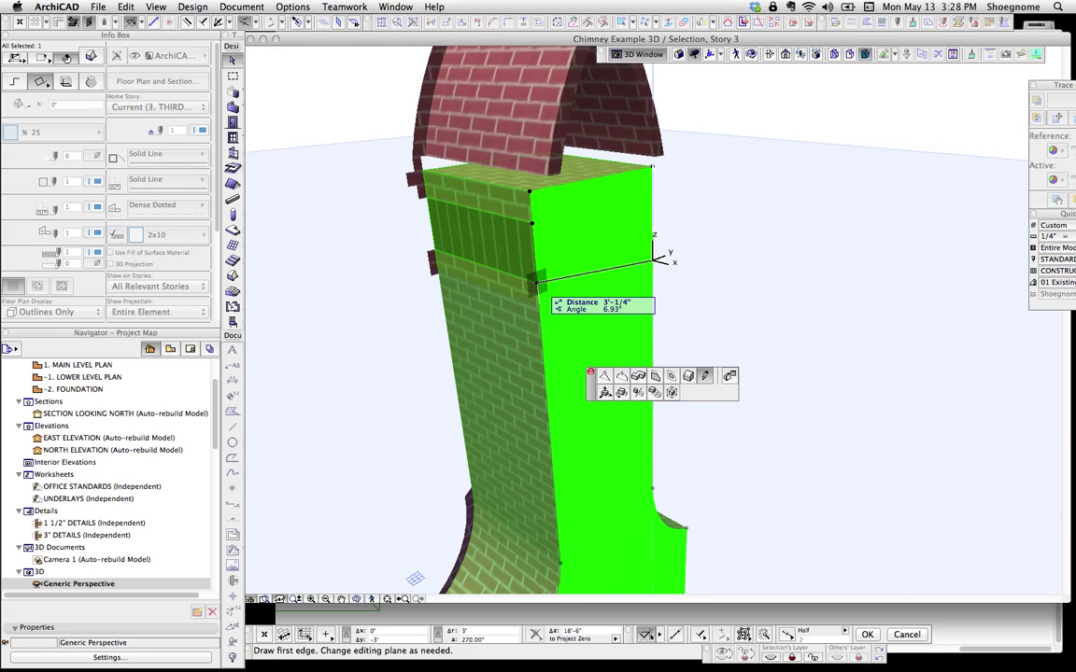
key("Escape")
Draw a rotated rectangle 3' long and 1' high across the profile face, continuing the side's soldier-course band.
left_click(537, 283)
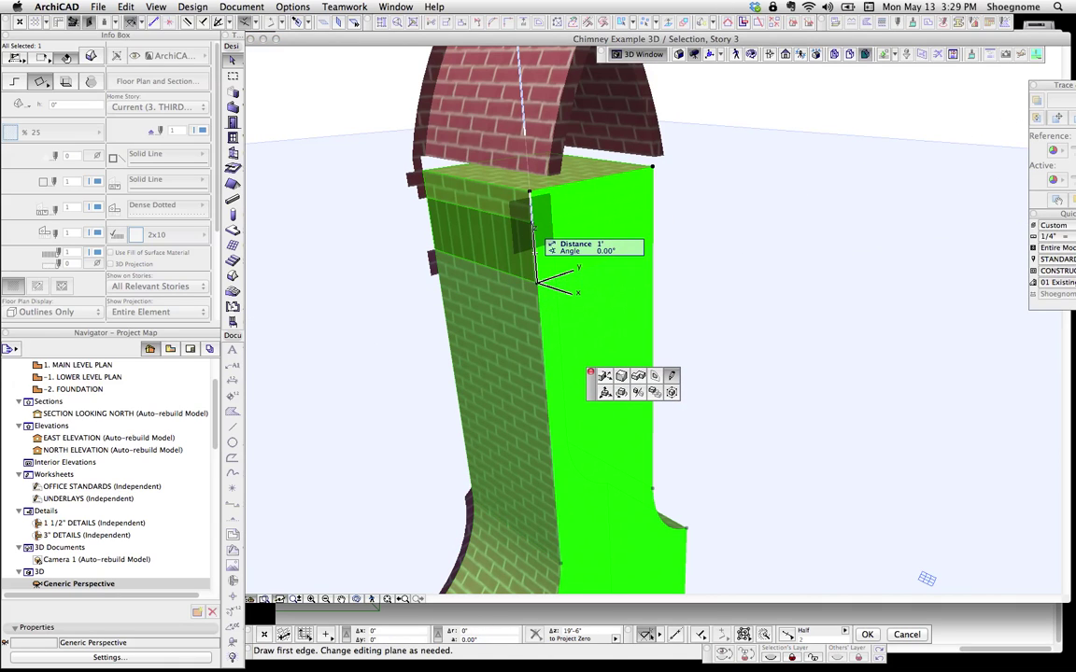
left_click(534, 227)
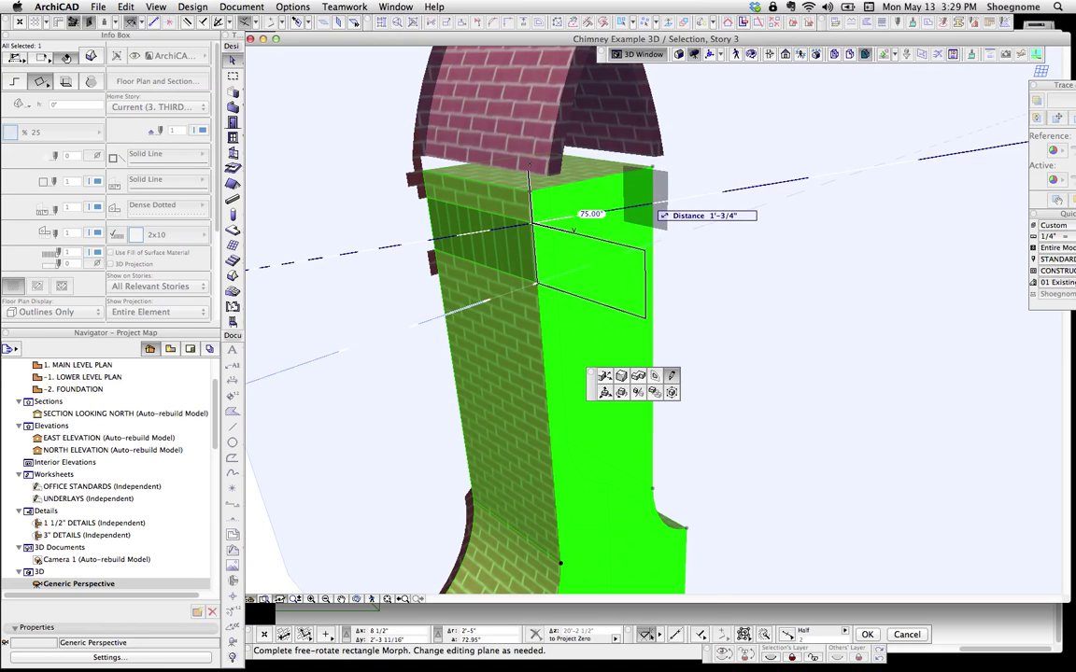
left_click(559, 285)
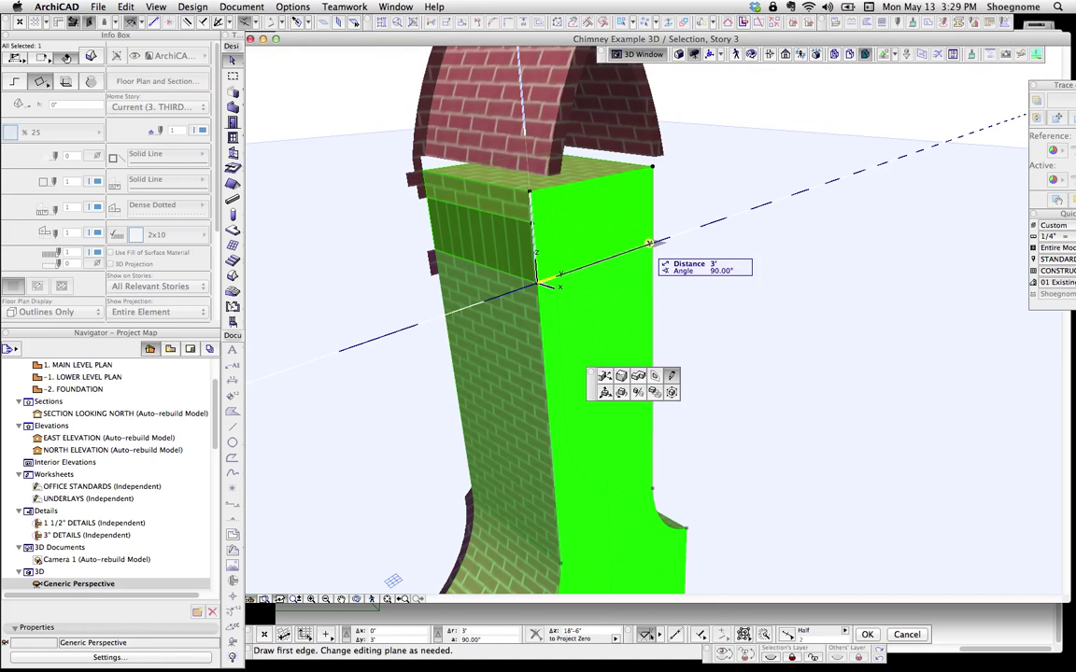
left_click(654, 242)
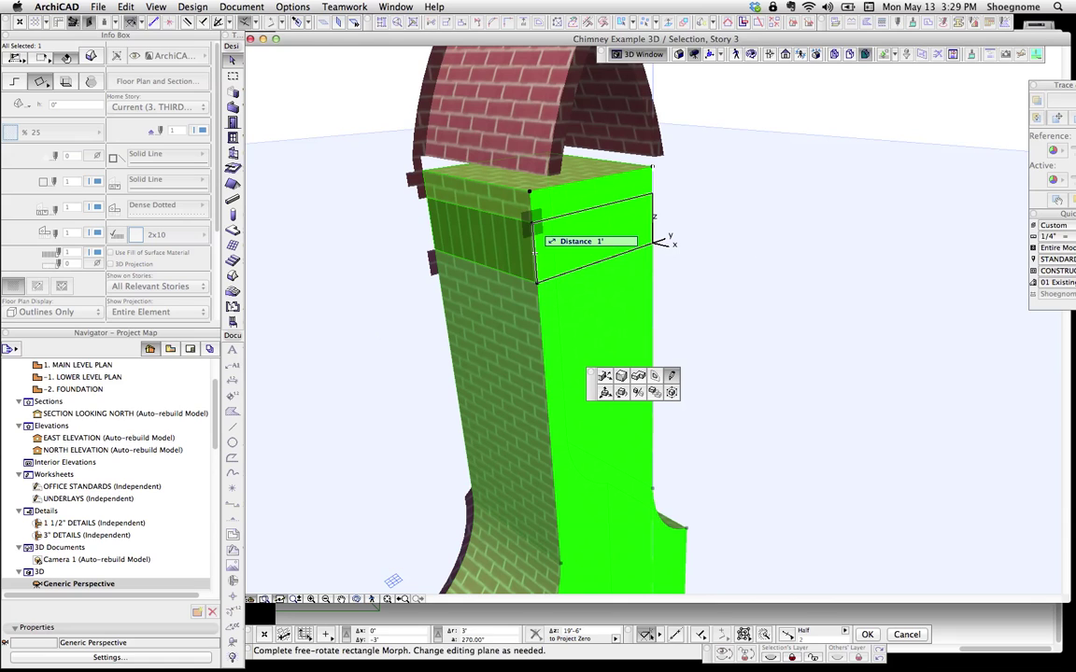
left_click(532, 224)
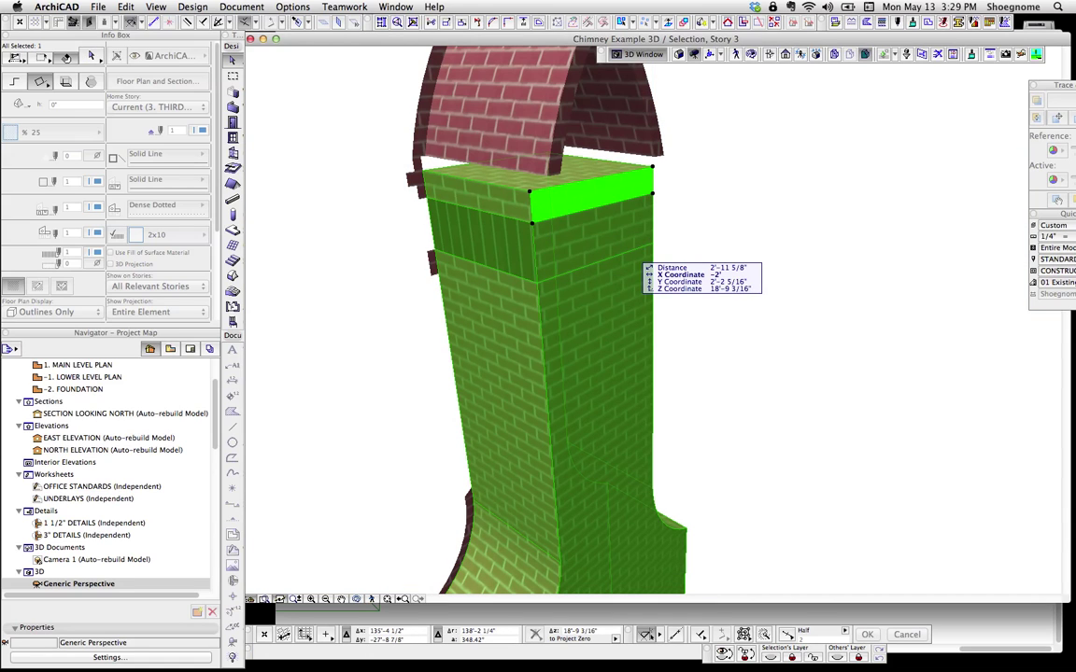
Set the new band face on the profile side to Brick-Soldier Course with Box texture using Custom Face Settings, and clear the selection.
left_click(616, 235, "shift")
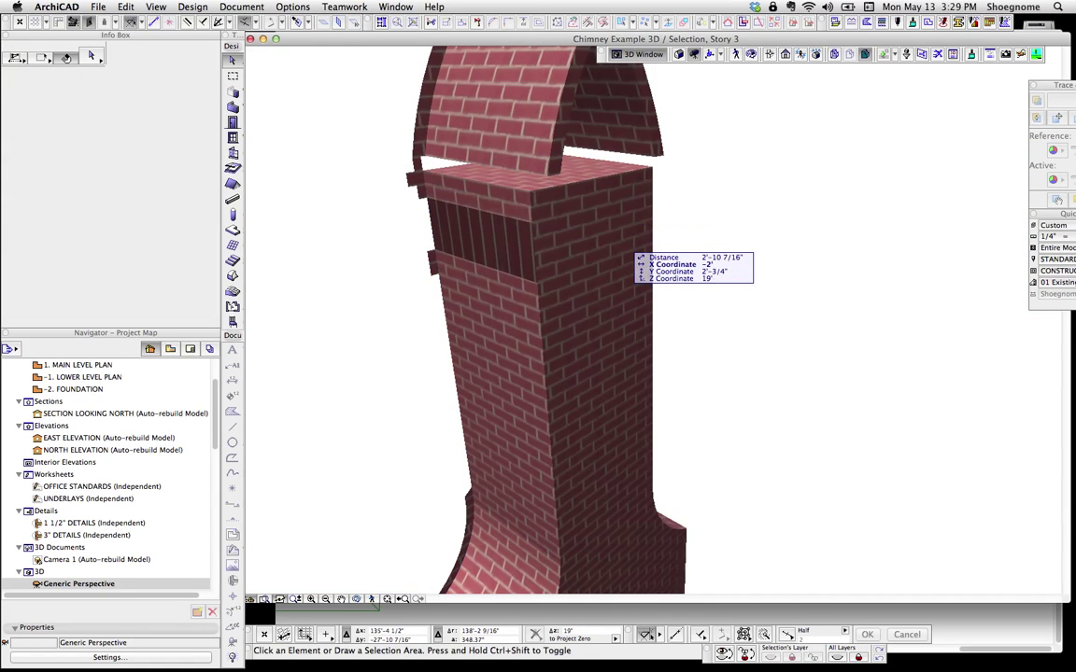
left_click(624, 241)
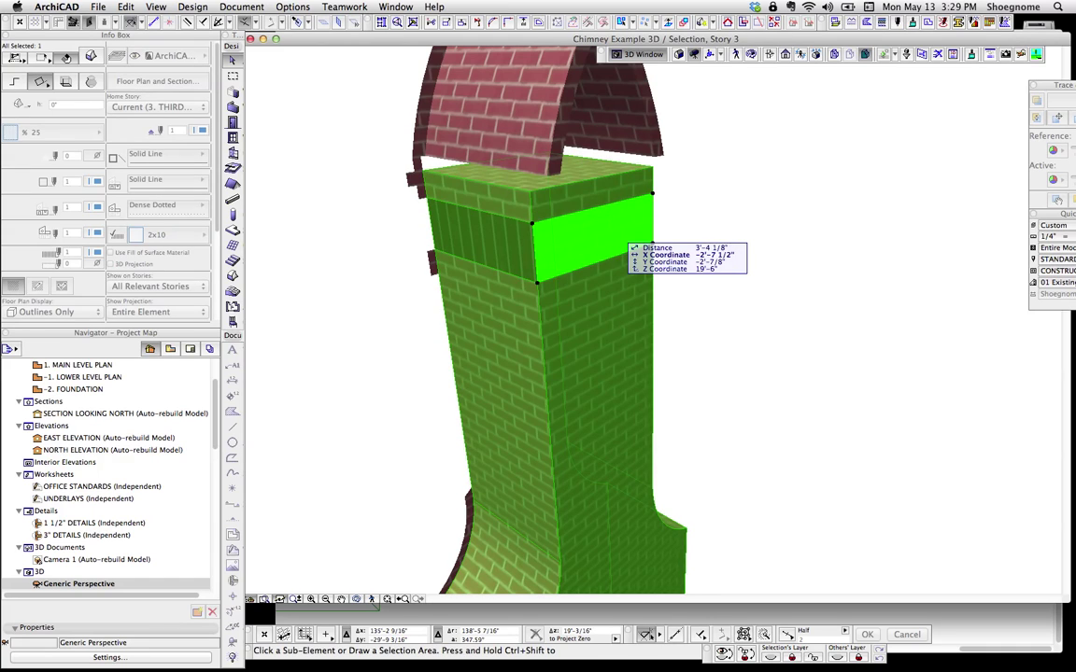
key("Escape")
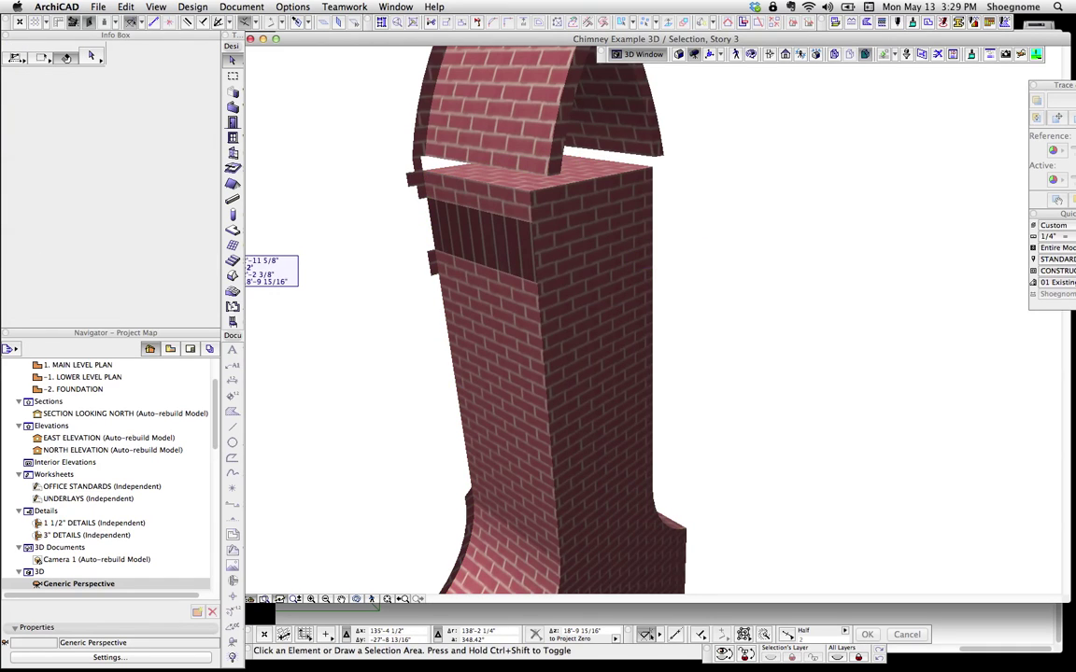
left_click(607, 239)
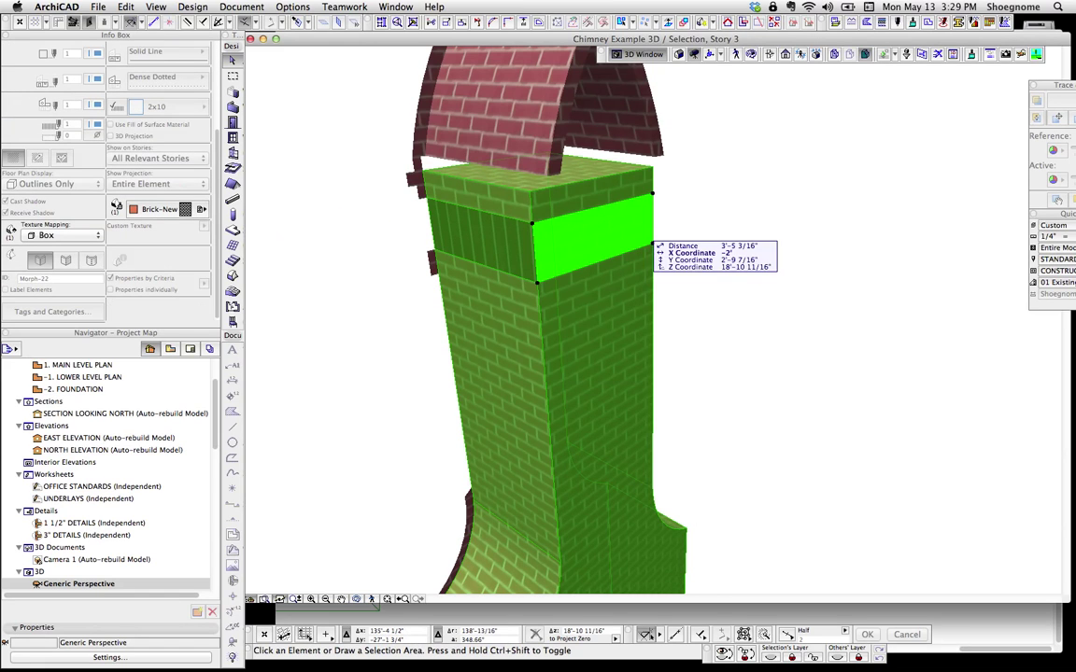
left_click(650, 224)
left_click(696, 375)
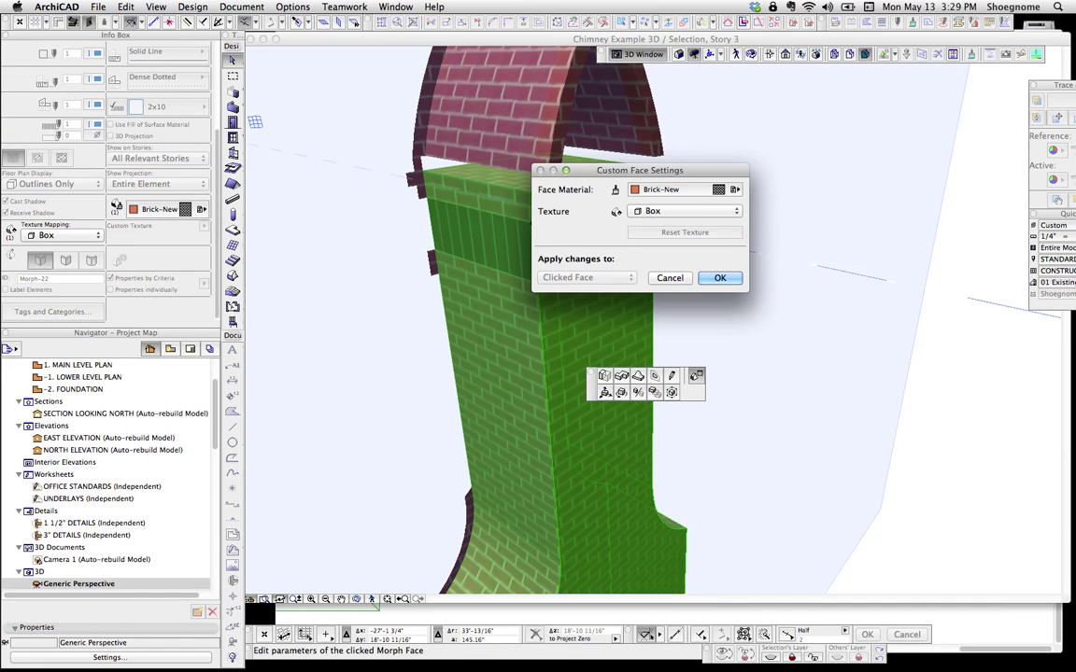
left_click(673, 189)
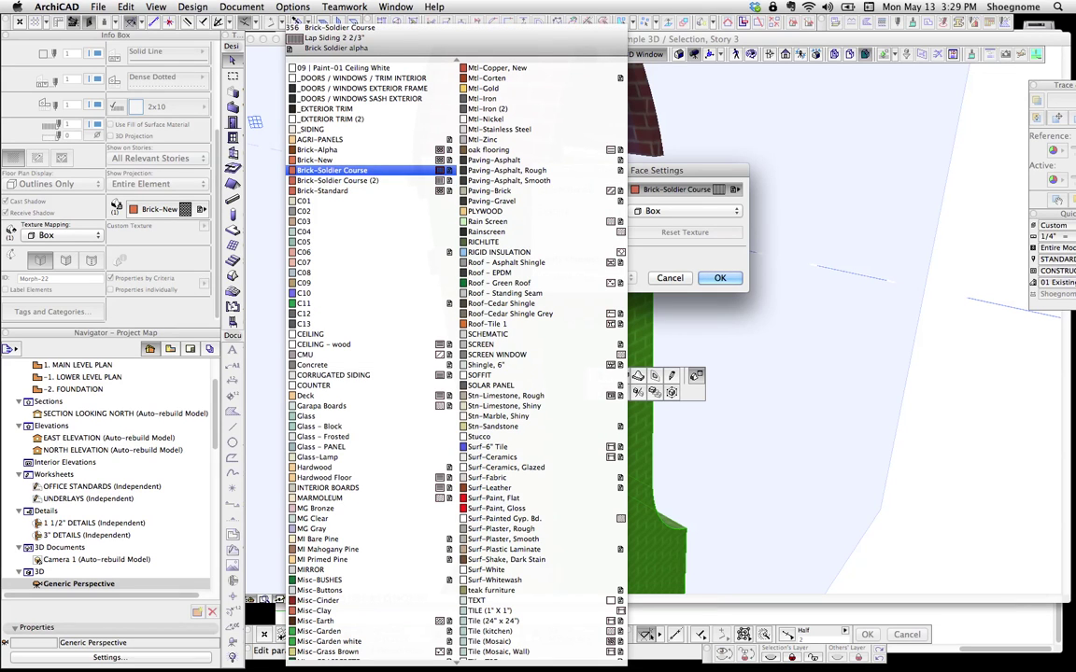
left_click(334, 171)
left_click(681, 212)
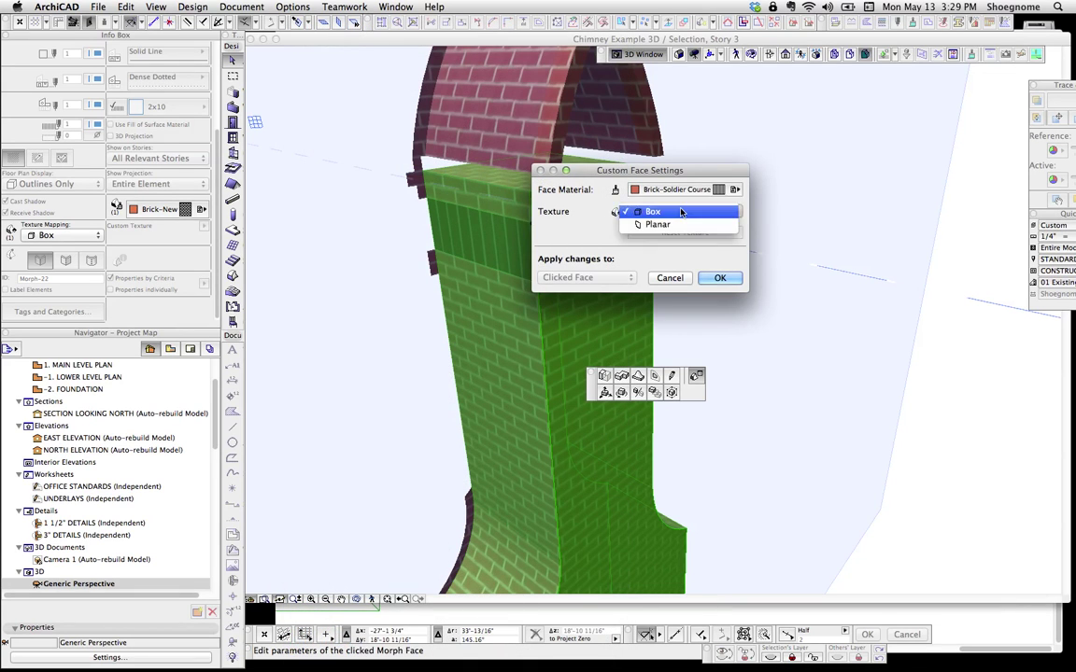
left_click(694, 253)
left_click(685, 213)
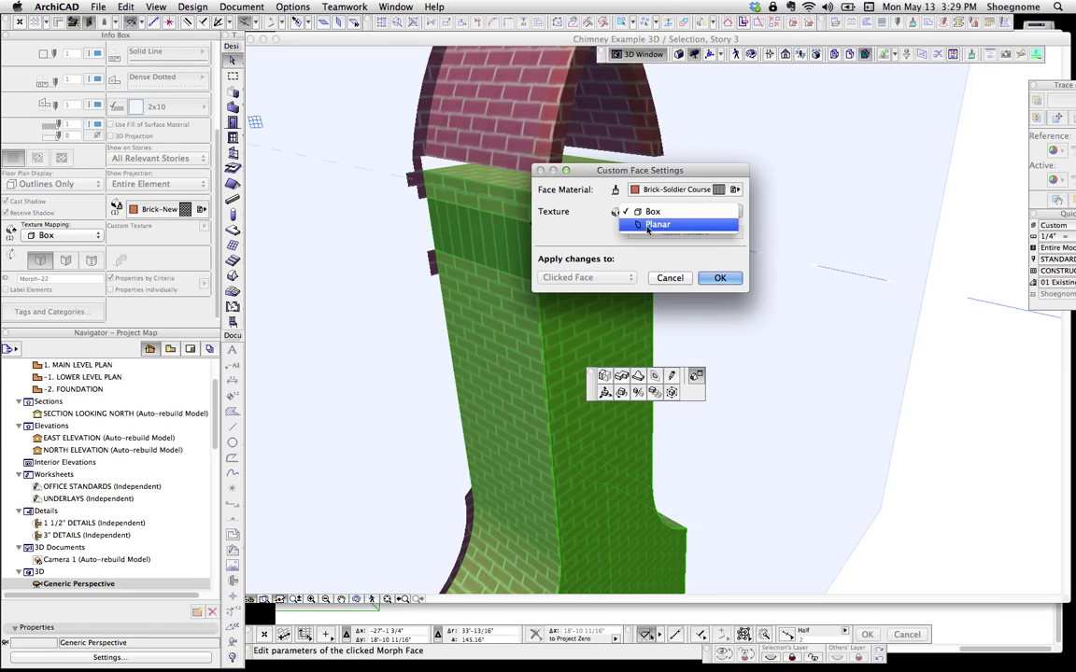
left_click(591, 233)
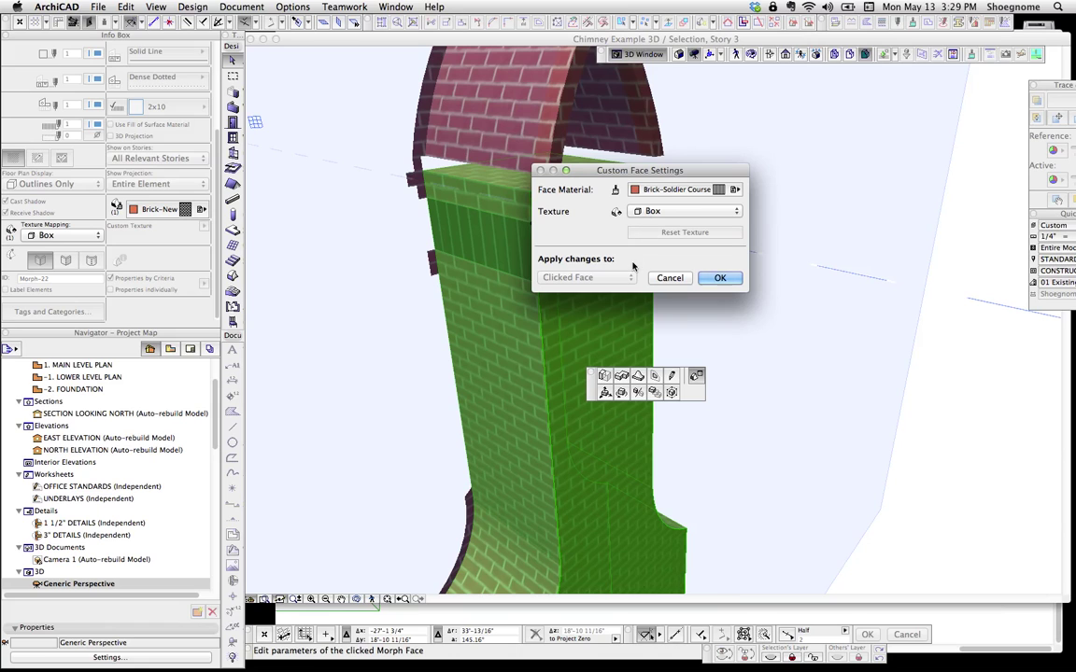
left_click(721, 278)
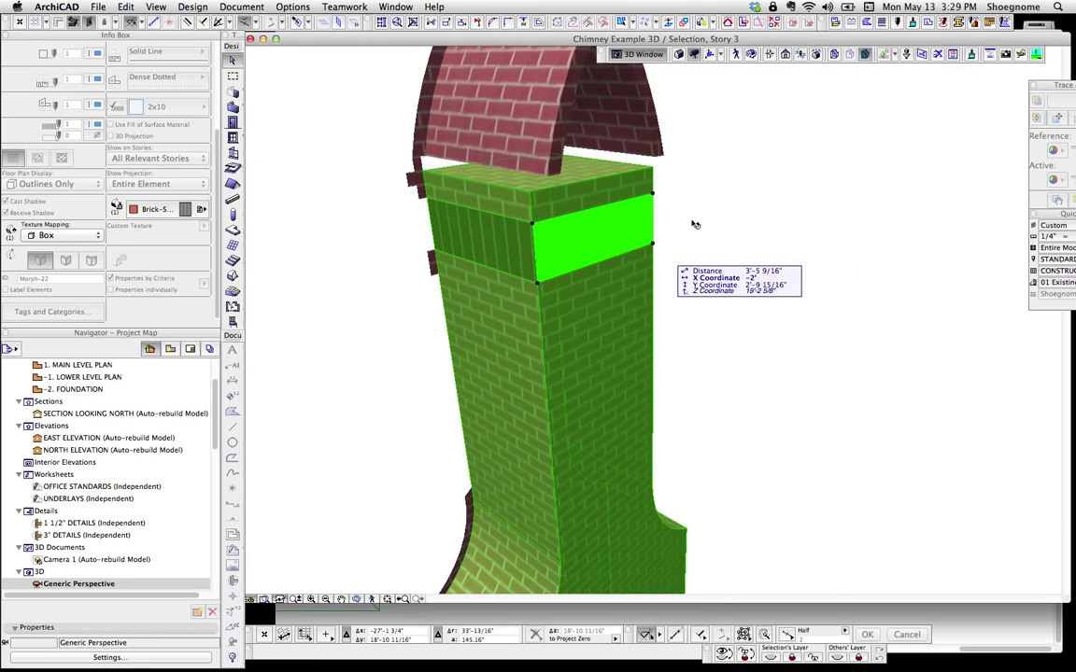
key("Escape")
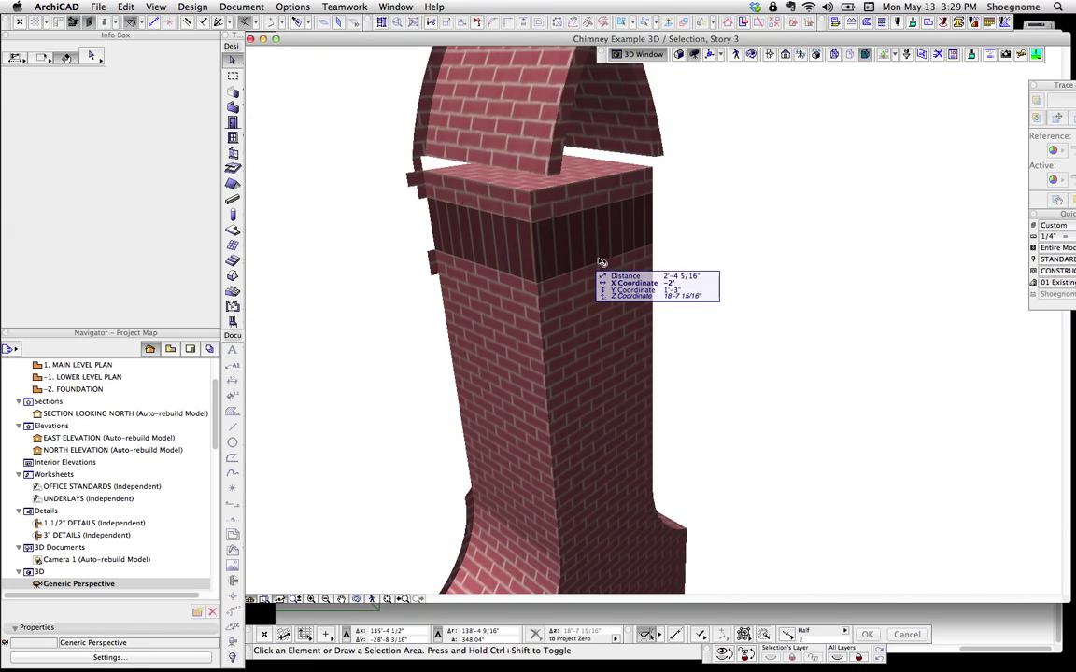
left_click_drag(672, 228, 567, 138)
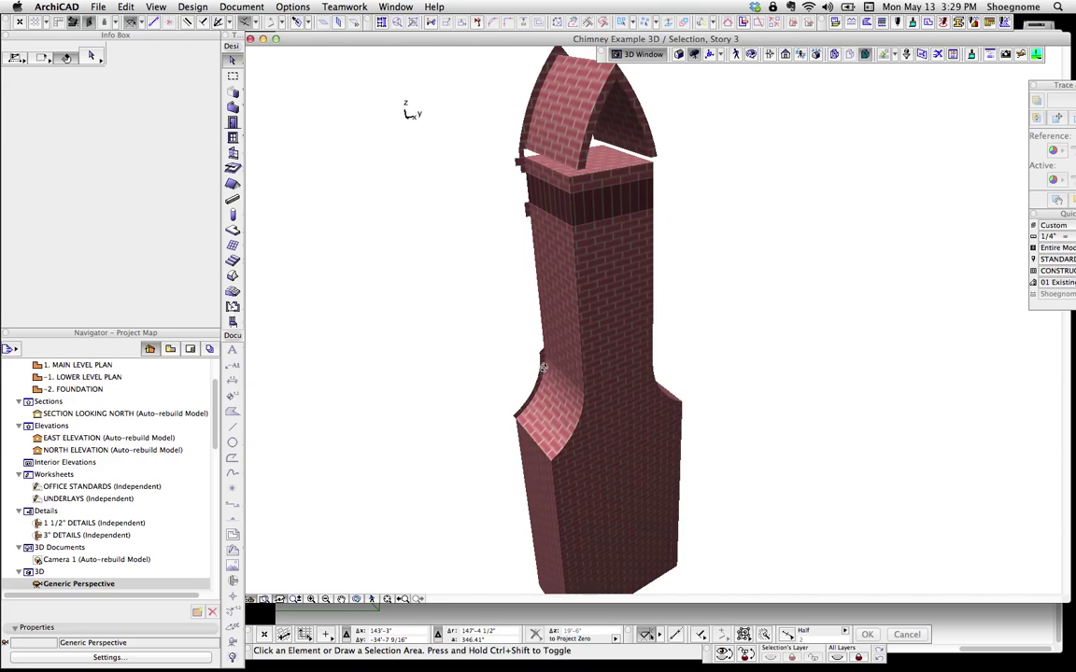
left_click_drag(543, 367, 557, 360)
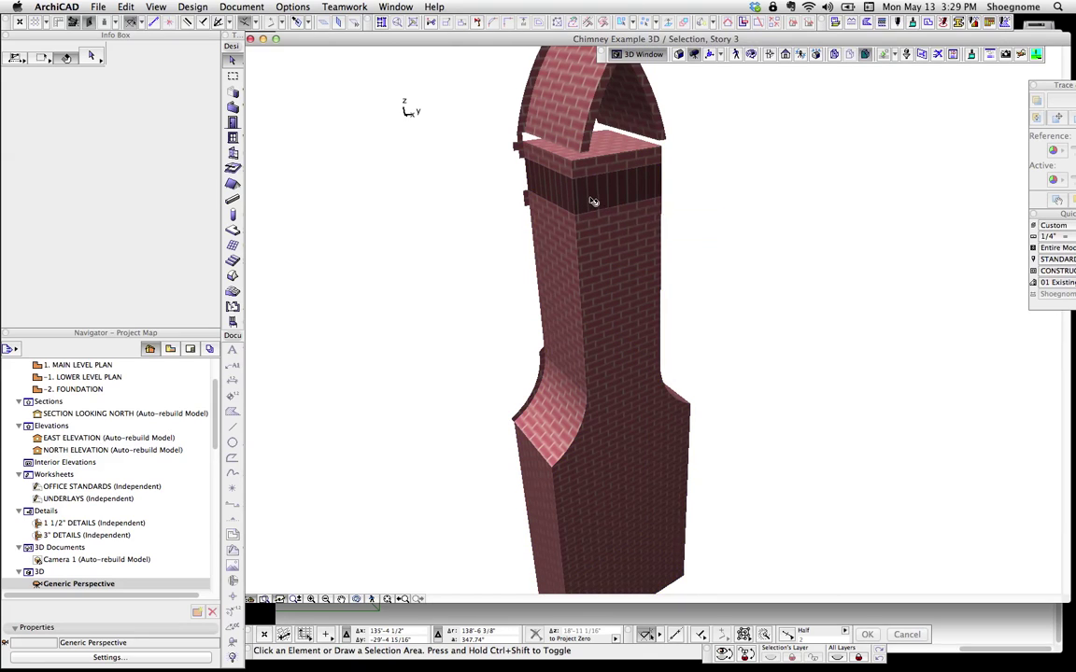
scroll(593, 198, "up", 1)
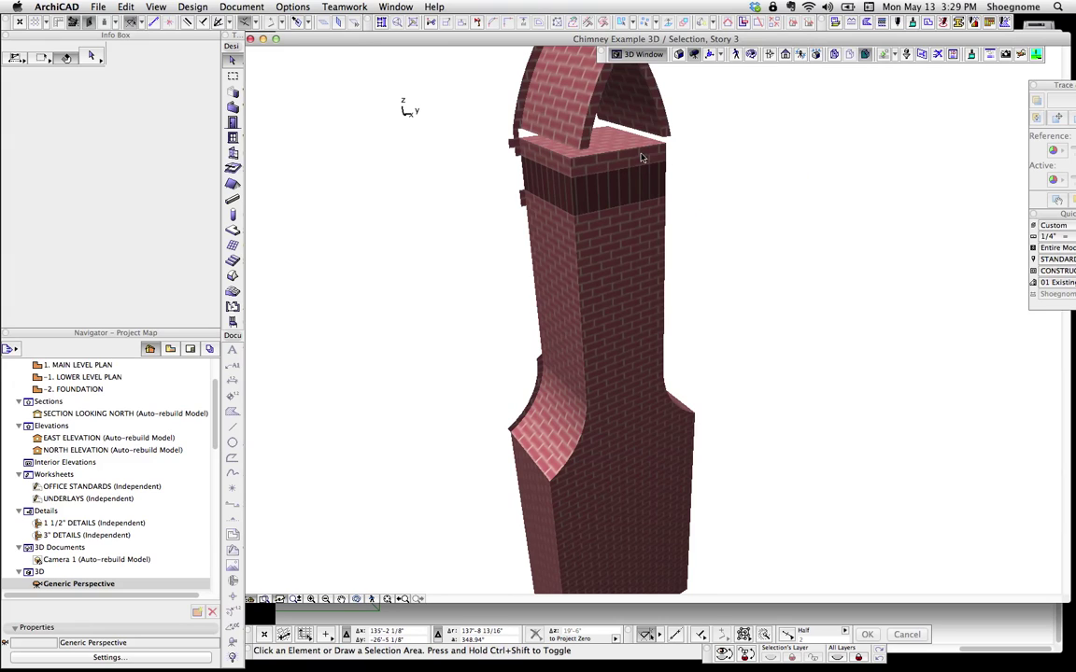
scroll(551, 137, "up", 2)
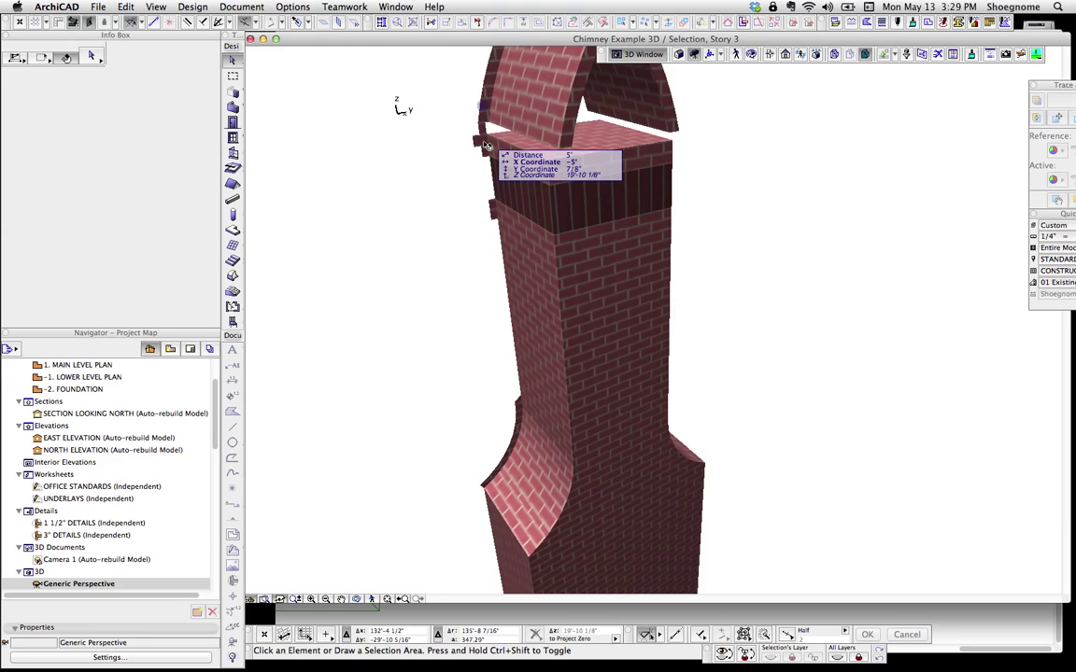
key("ctrl+shift")
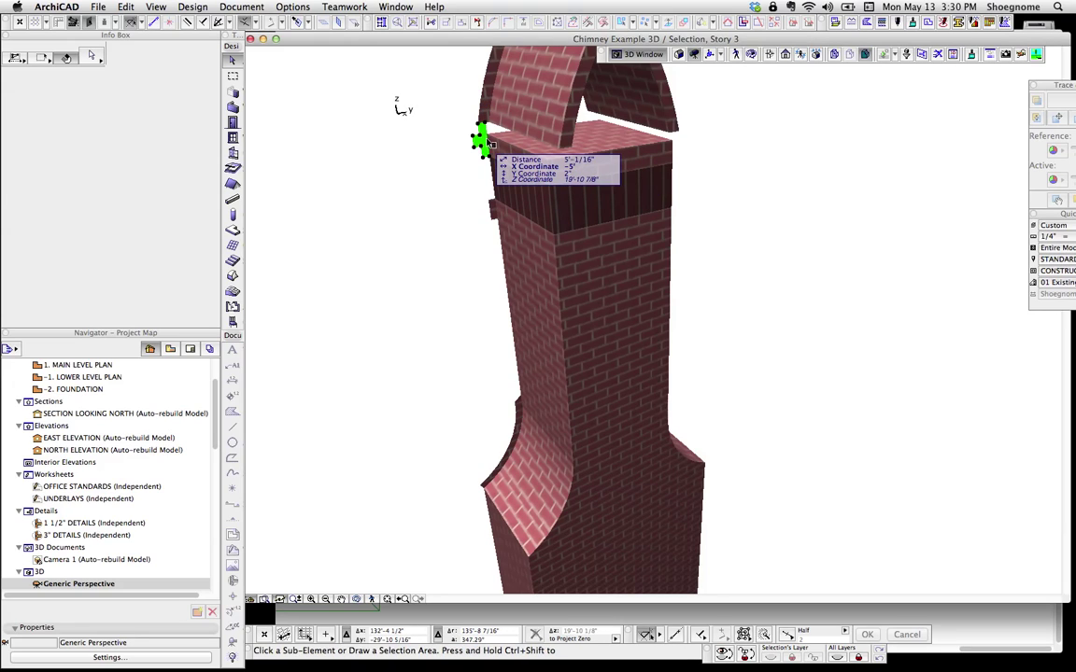
left_click(482, 142, "ctrl+shift")
left_click(482, 140)
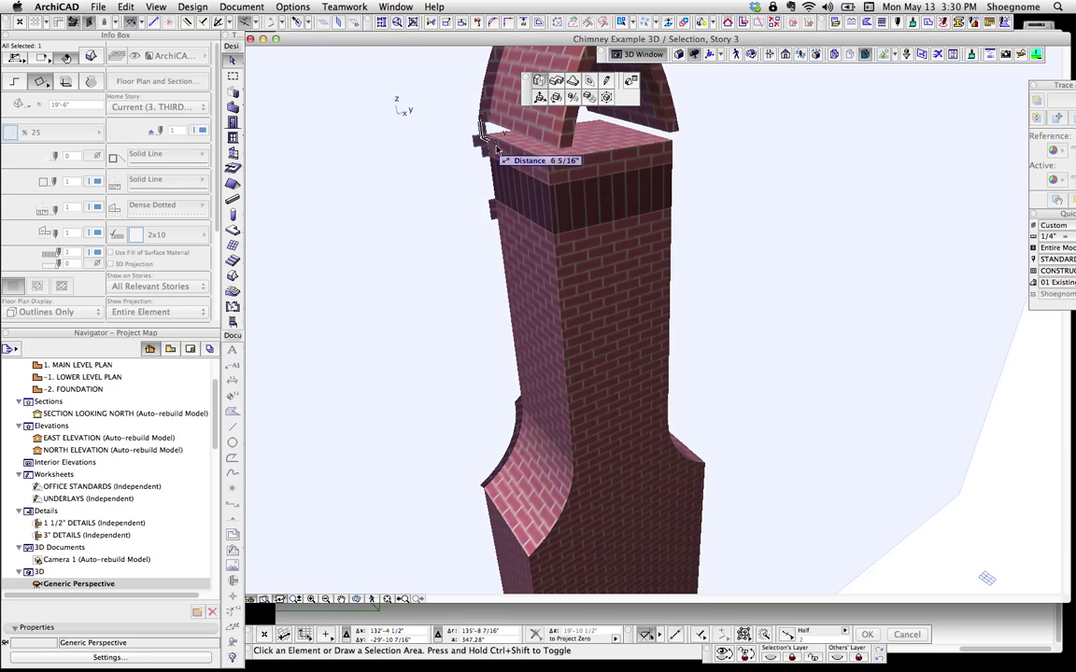
left_click(541, 82)
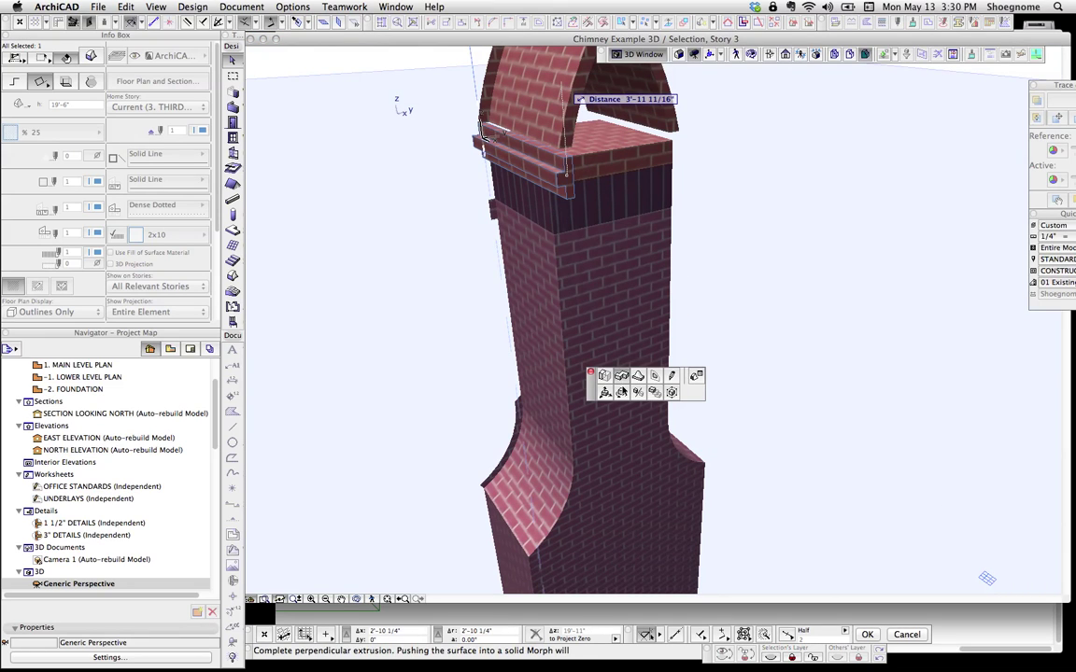
left_click(623, 379)
left_click(567, 174)
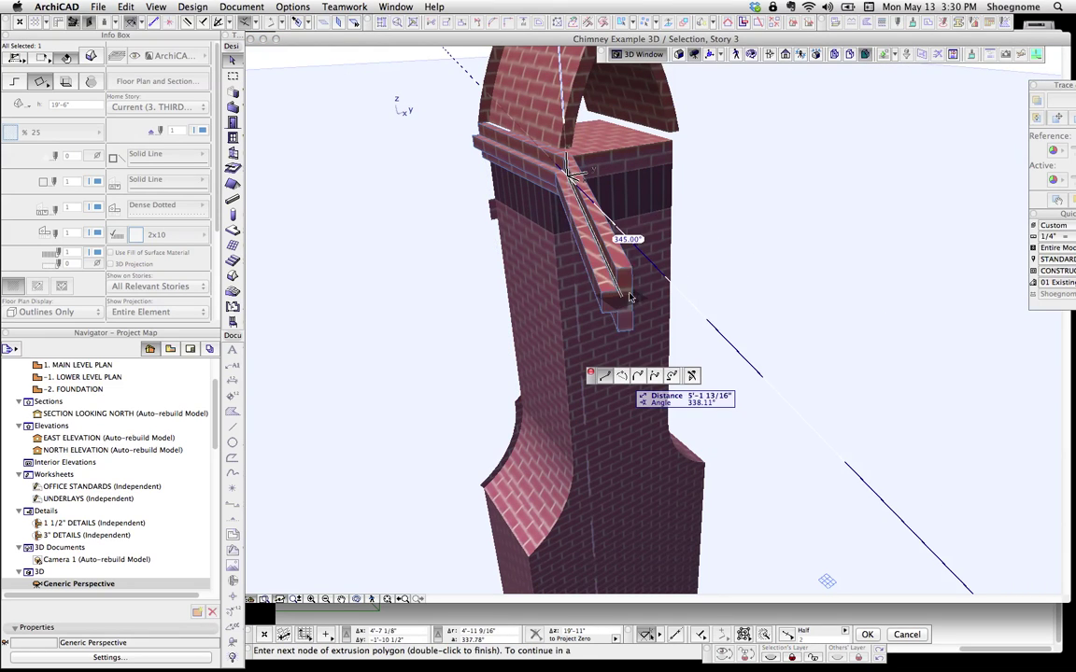
left_click(661, 148)
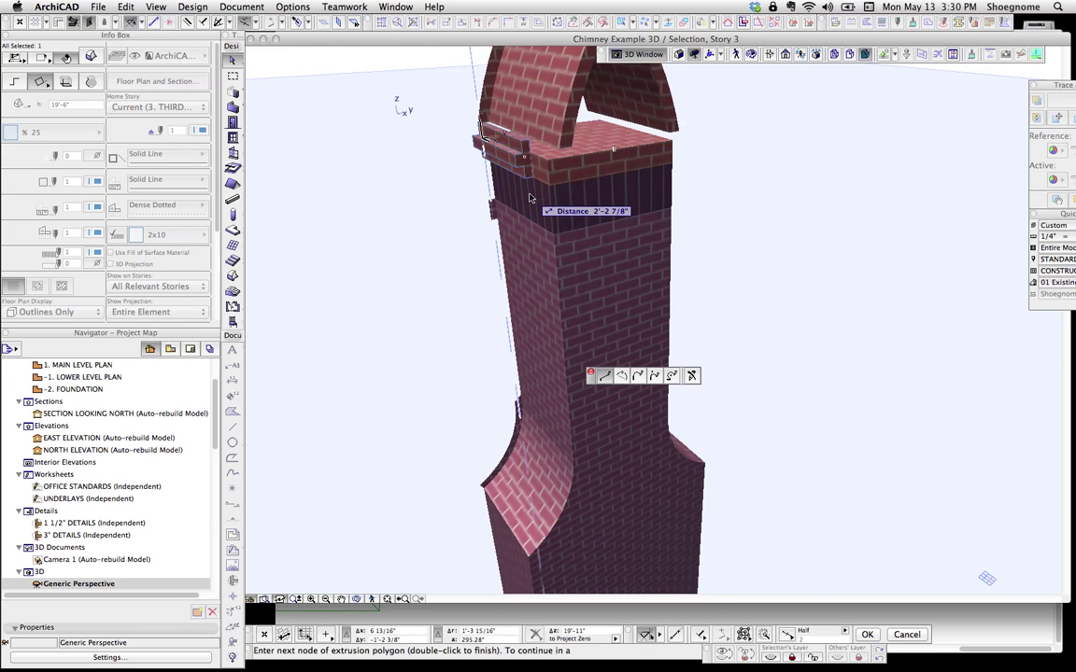
double_click(480, 141)
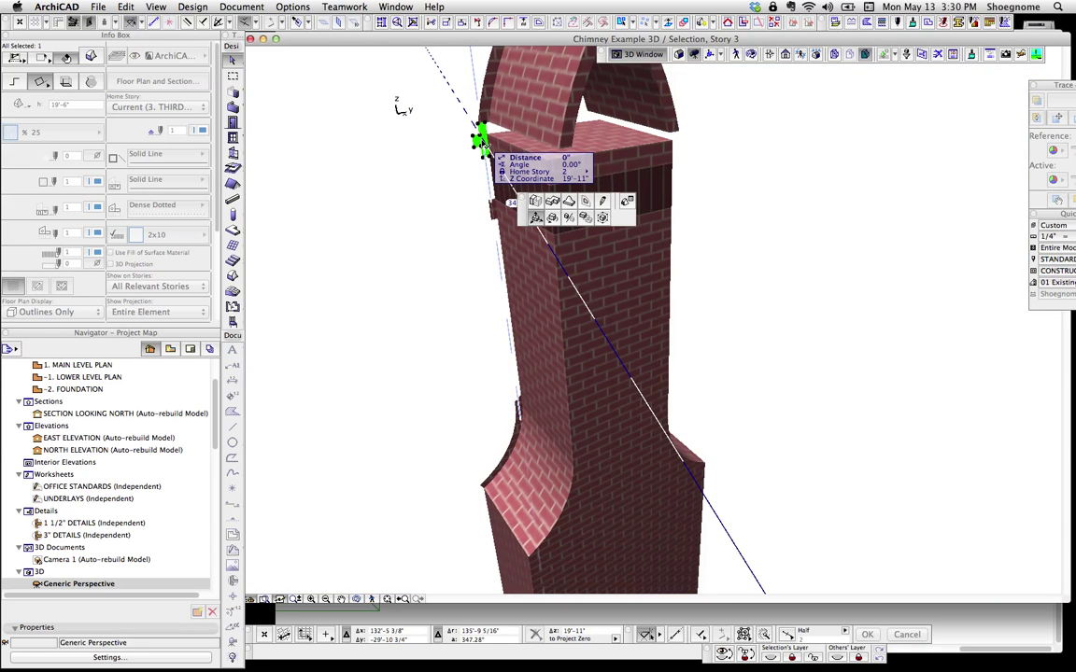
left_click(480, 140)
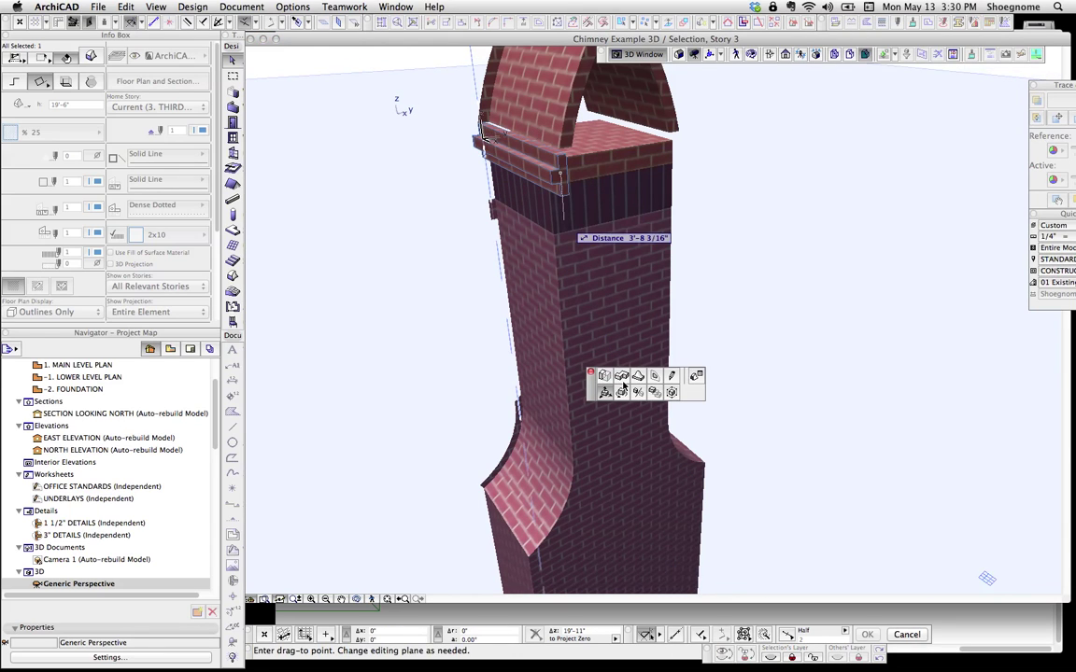
left_click(623, 381)
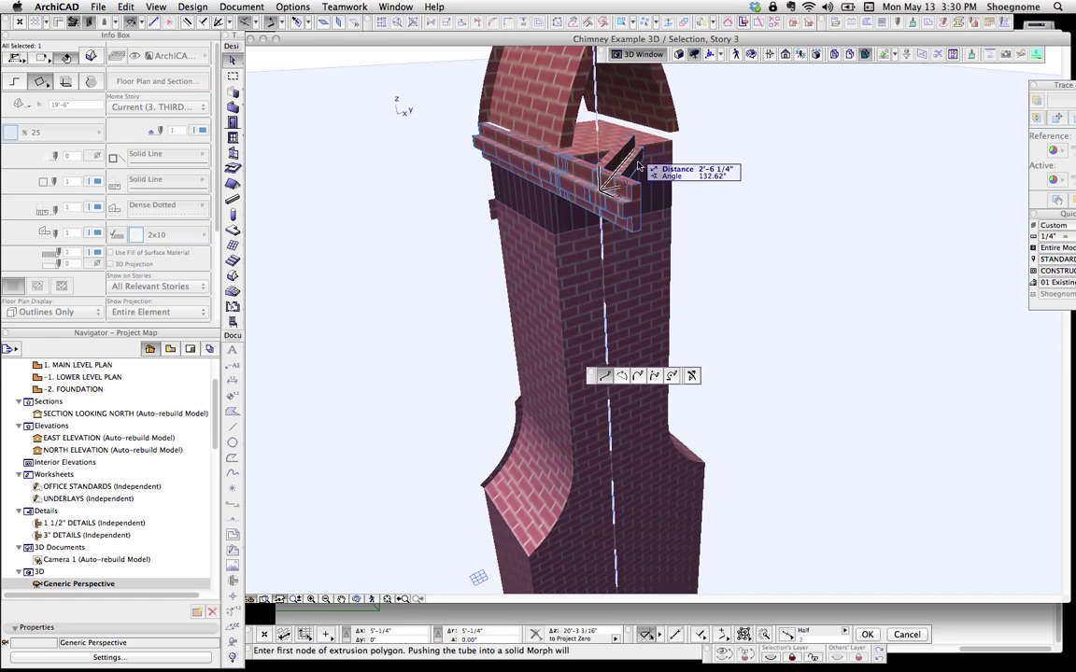
left_click(603, 189)
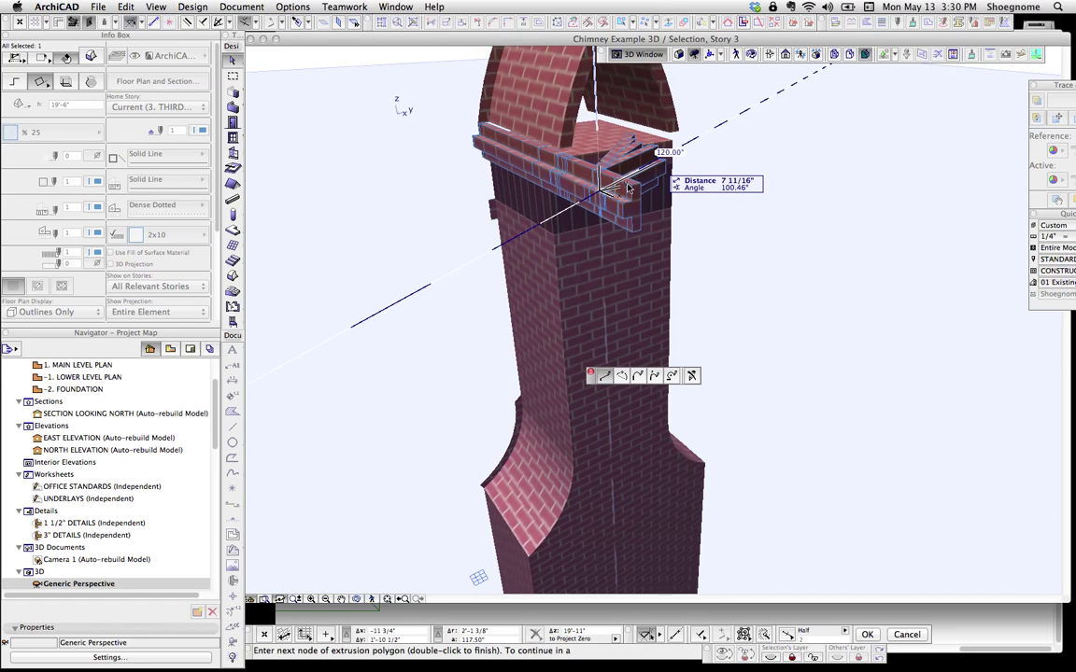
key("Escape")
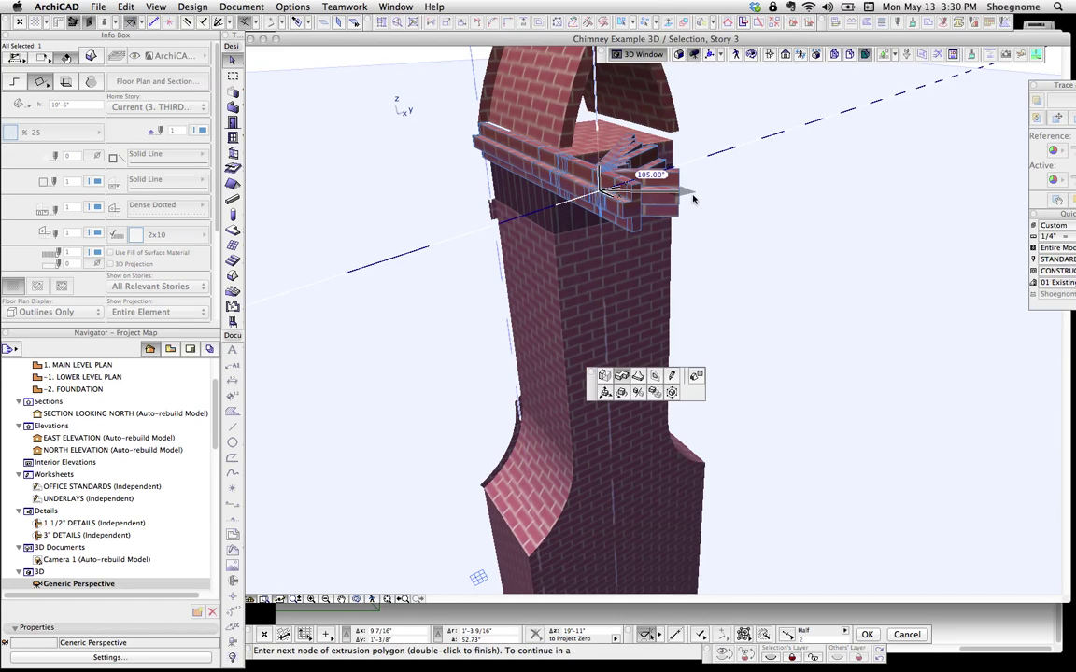
key("Escape")
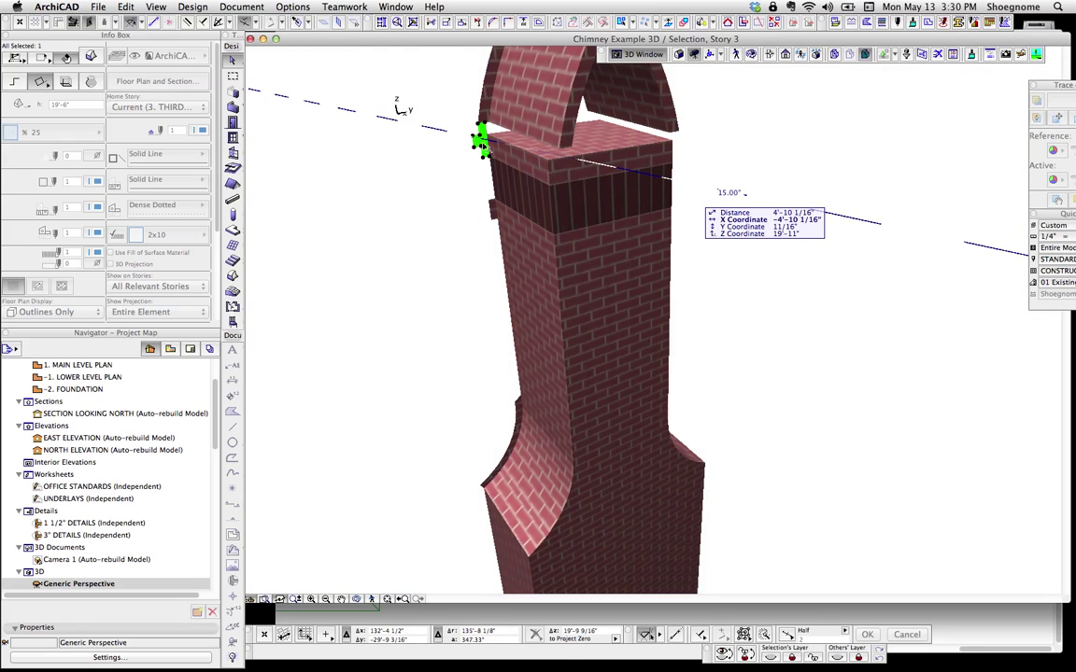
key("Escape")
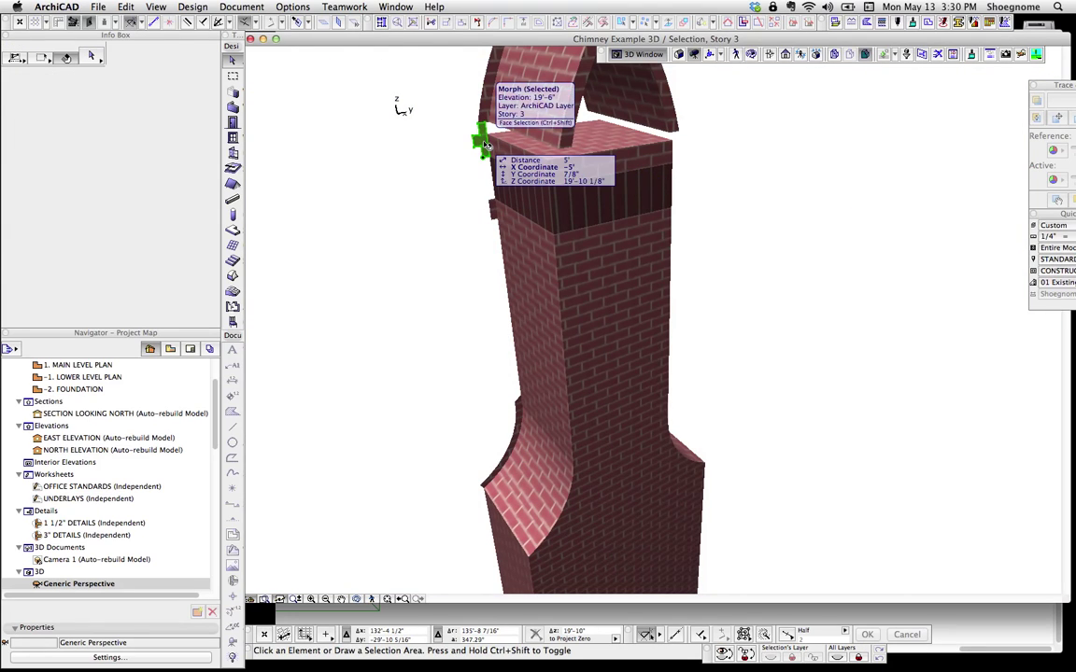
Tube-extrude the upper trim profile around all four sides of the chimney top, following the shaft's 3' edges back to the starting corner.
left_click(487, 146)
left_click(493, 160)
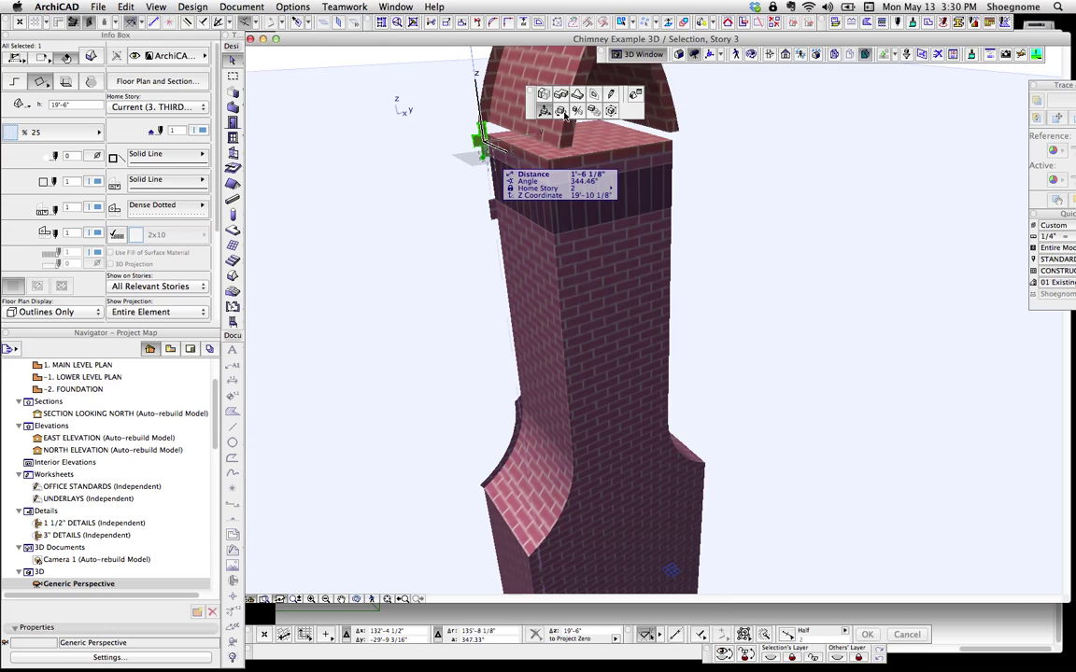
left_click(564, 94)
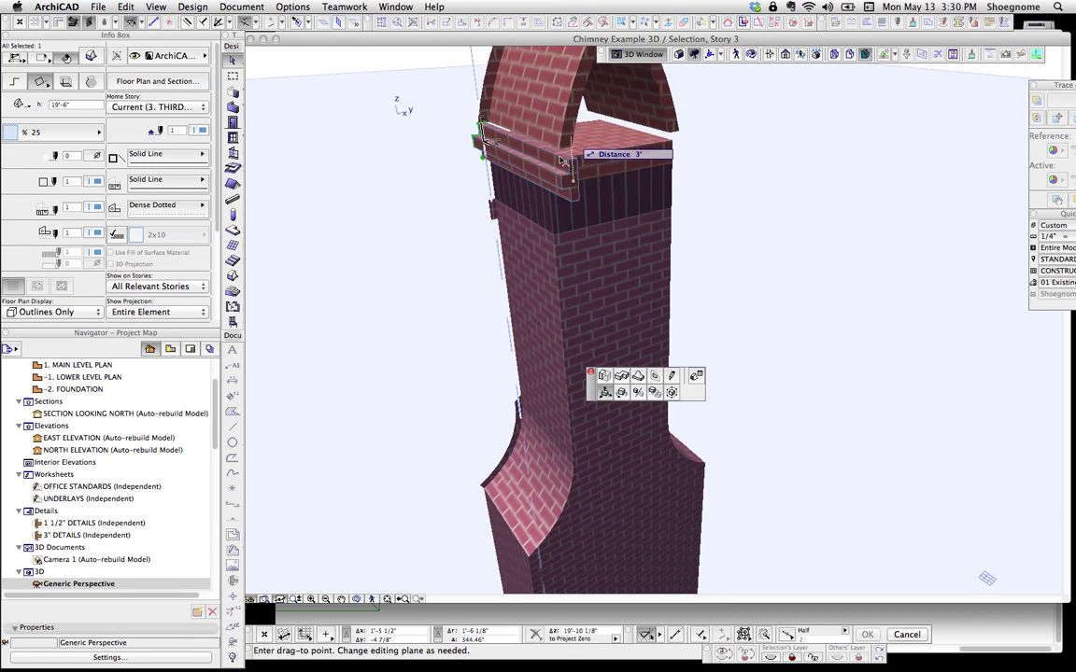
left_click(561, 161)
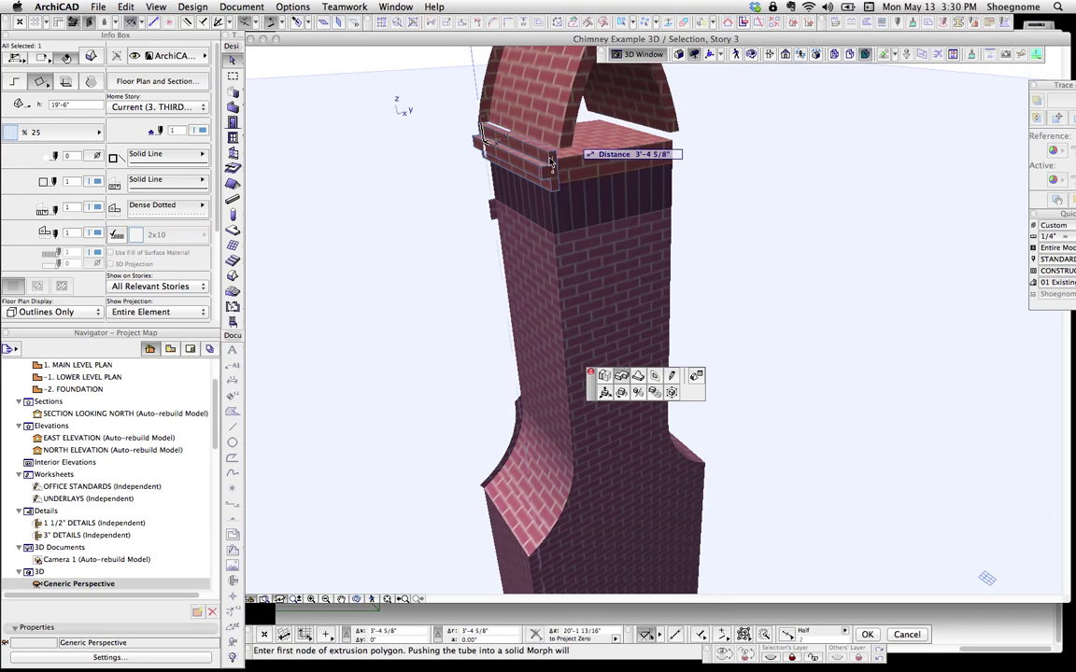
left_click(671, 144)
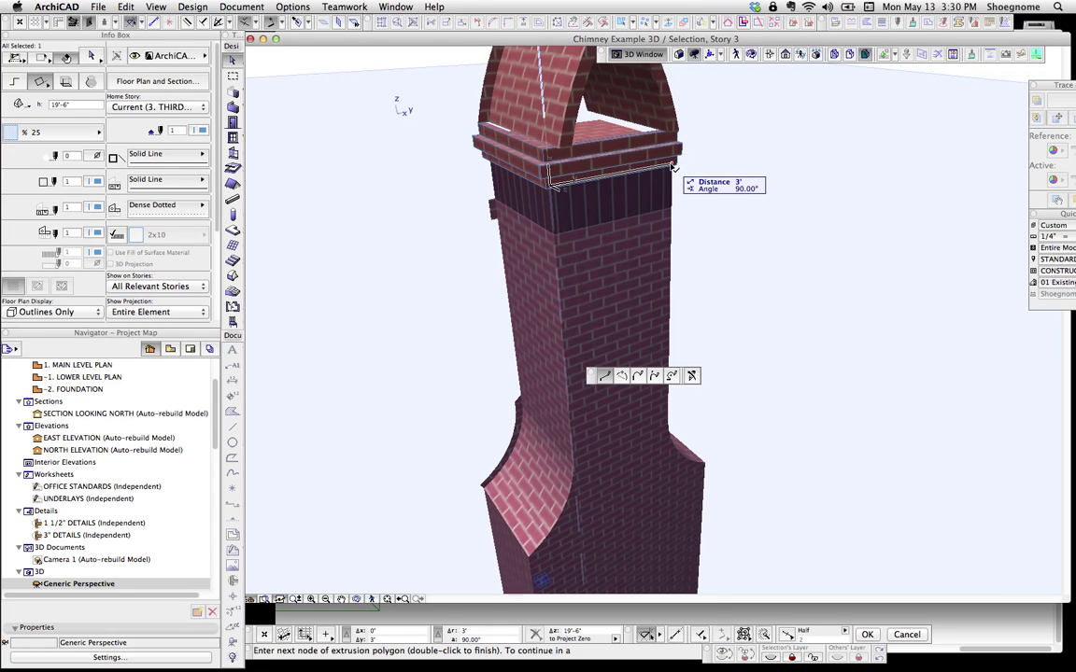
left_click(611, 140)
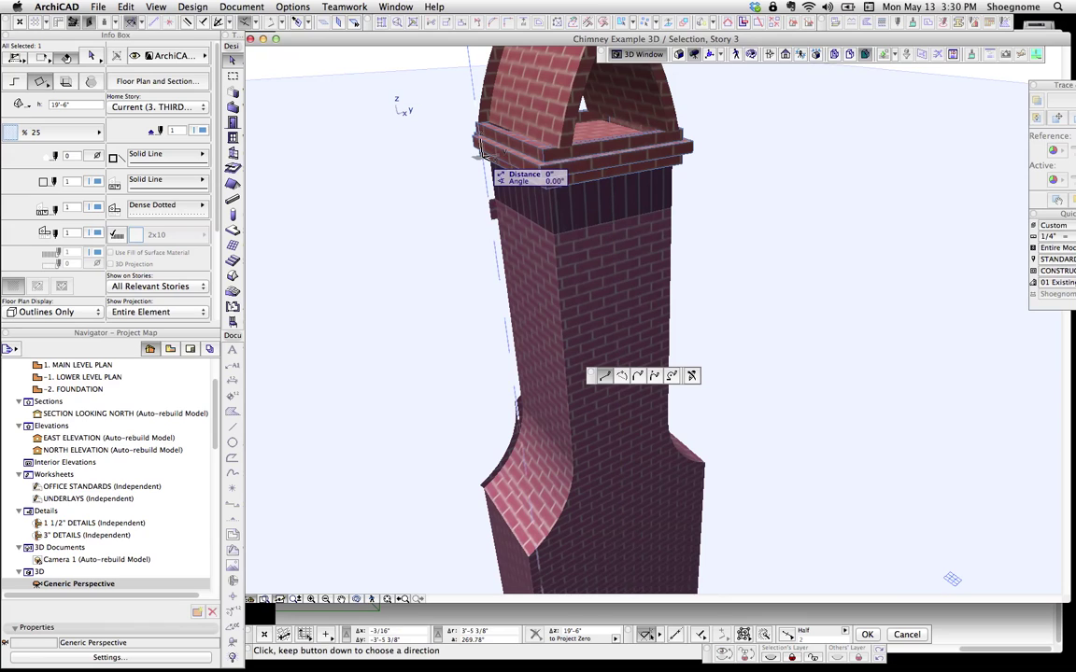
left_click(482, 148)
double_click(481, 149)
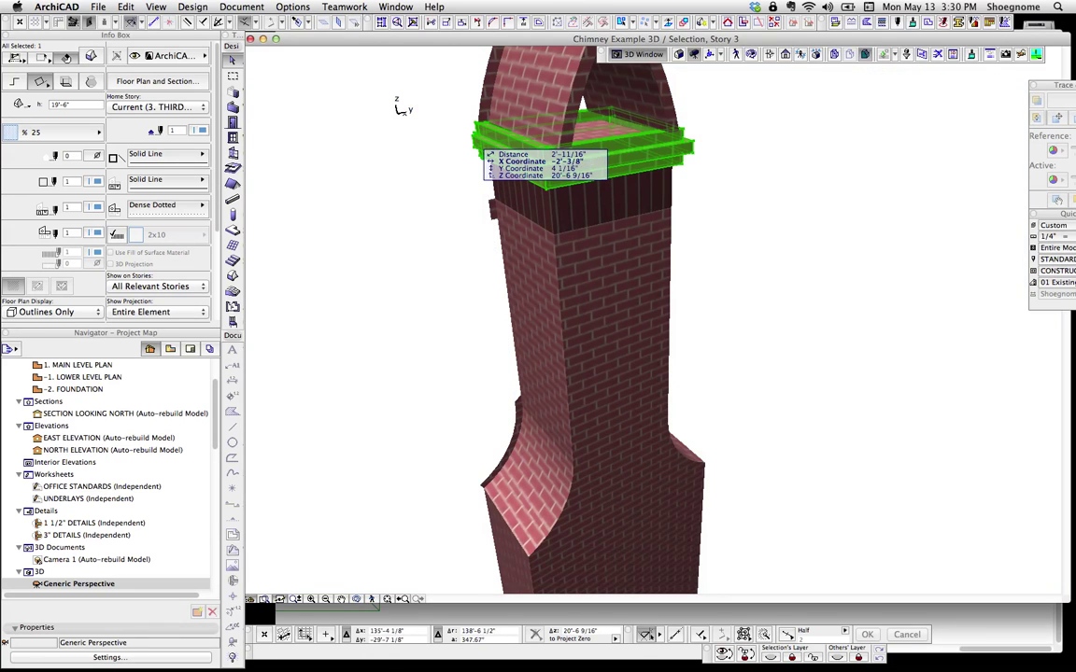
Delete the extruded trim around the chimney top, undo the deletion and clear the selection.
key("Delete")
left_click(420, 130)
left_click(463, 154)
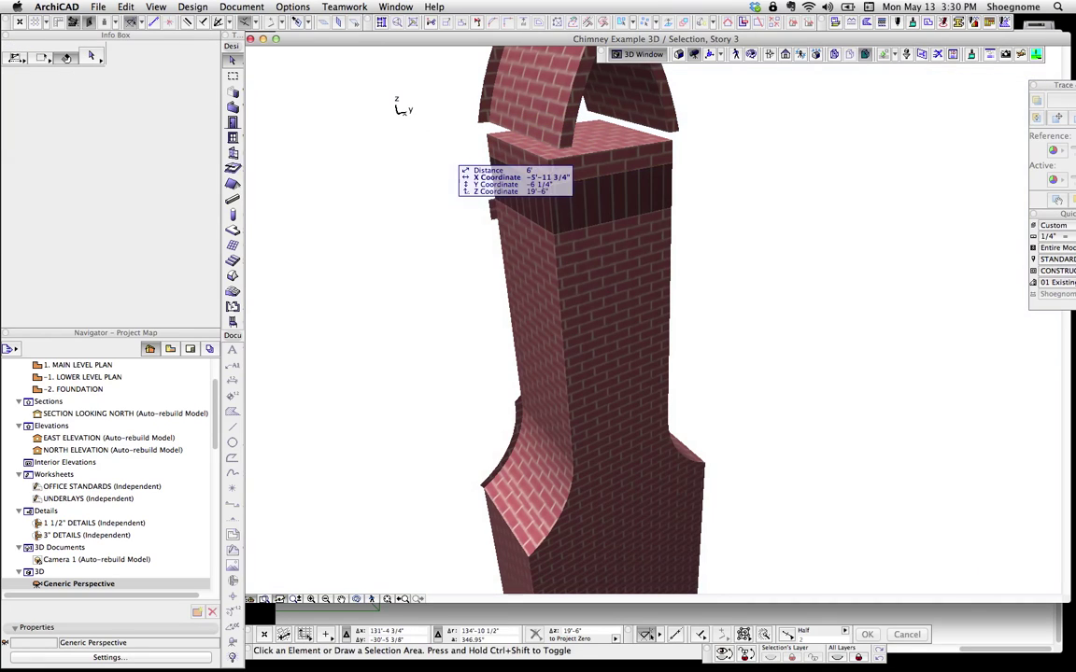
scroll(452, 179, "down", 1)
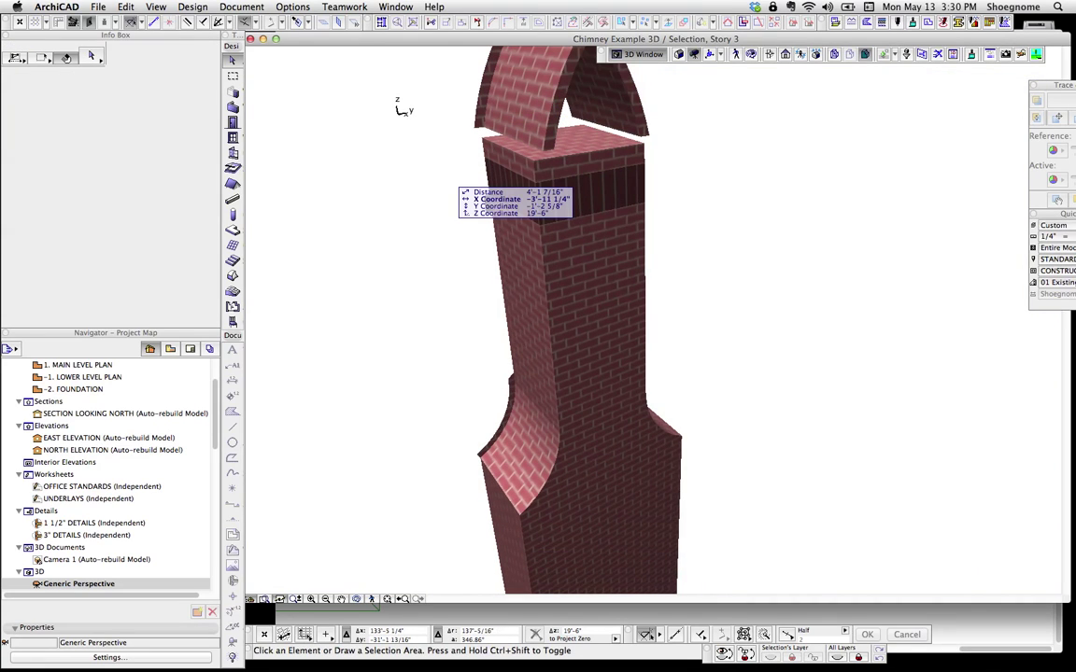
key("super+z")
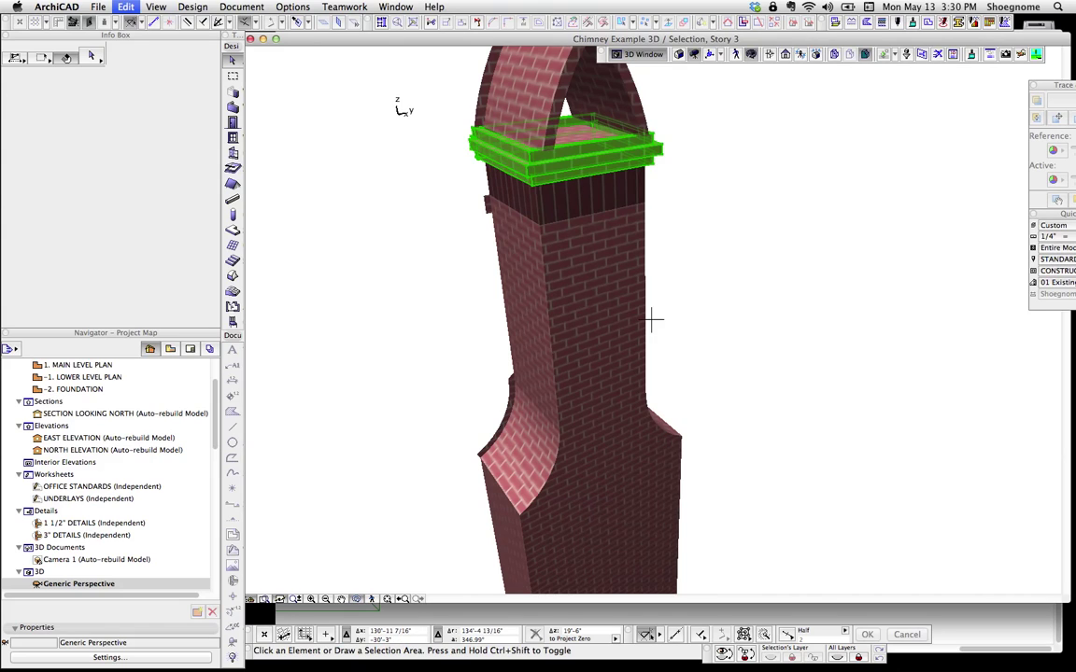
key("Escape")
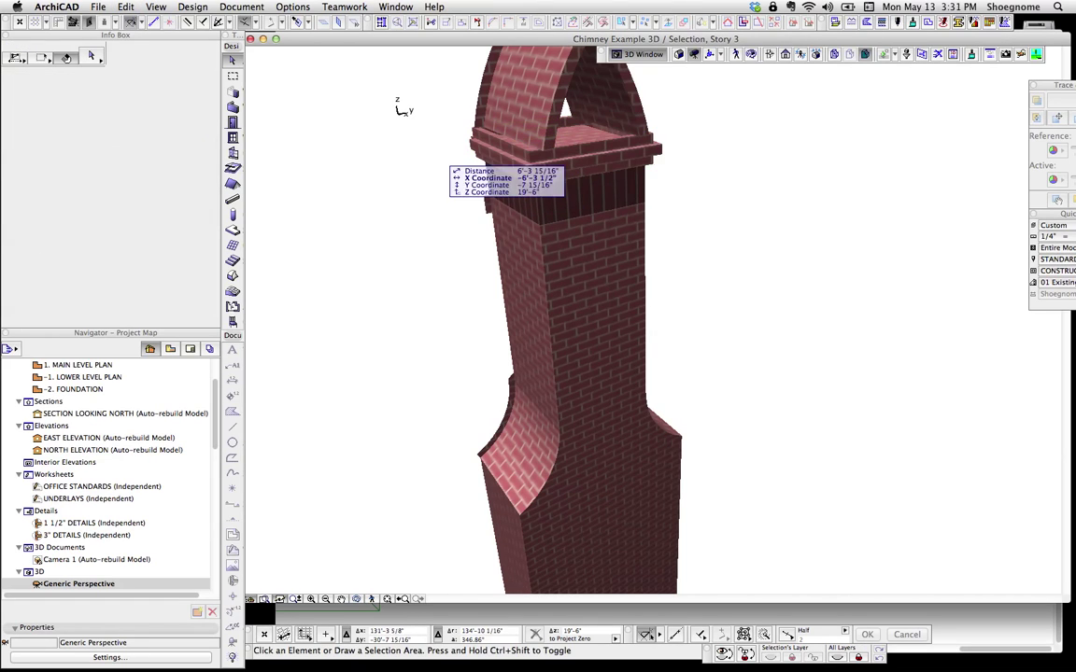
Examine the extruded trim and the pointed-arch cap from several sides of the chimney.
key("o")
left_click_drag(455, 153, 611, 182)
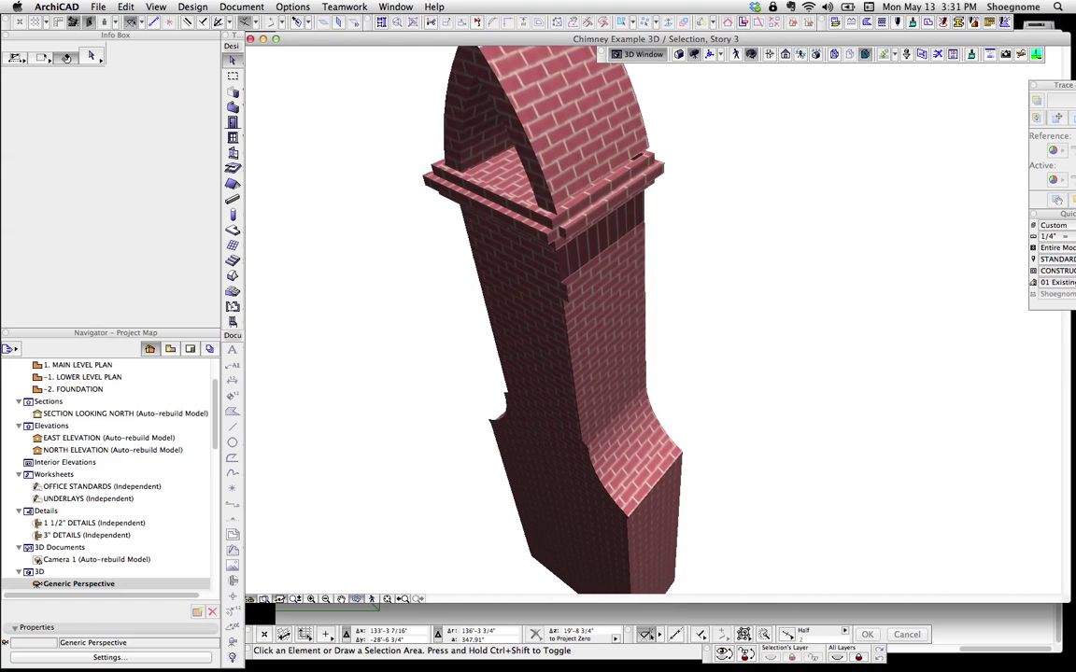
left_click_drag(651, 320, 579, 320)
left_click_drag(651, 321, 588, 321)
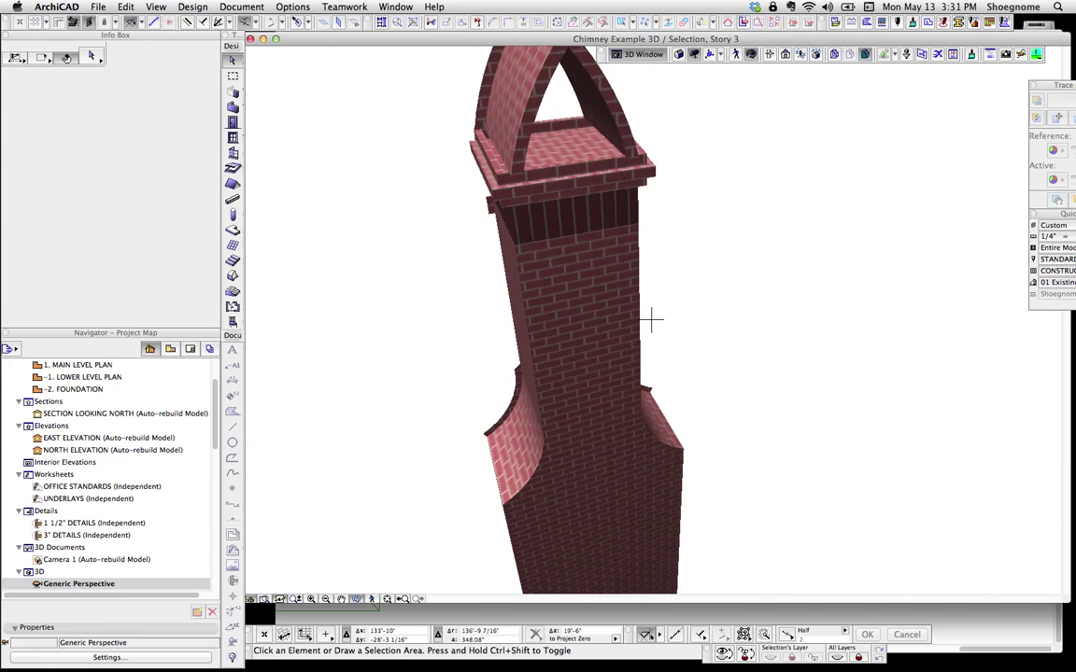
left_click_drag(651, 320, 595, 321)
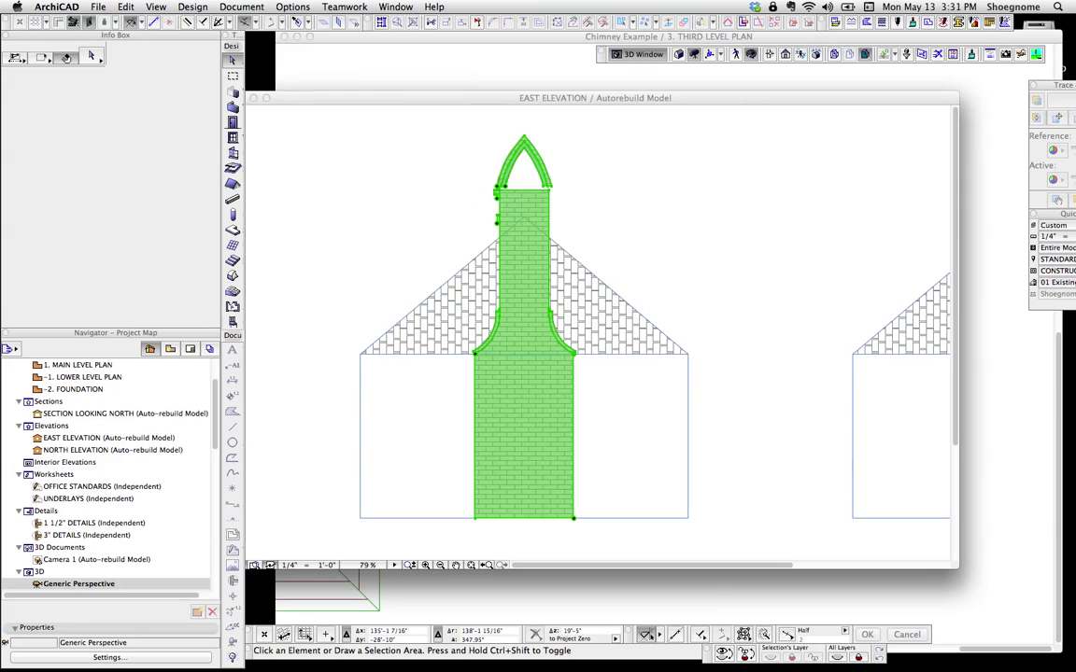
Clear the chimney selection in the East Elevation and show the whole model with all houses in 3D.
left_click(560, 219)
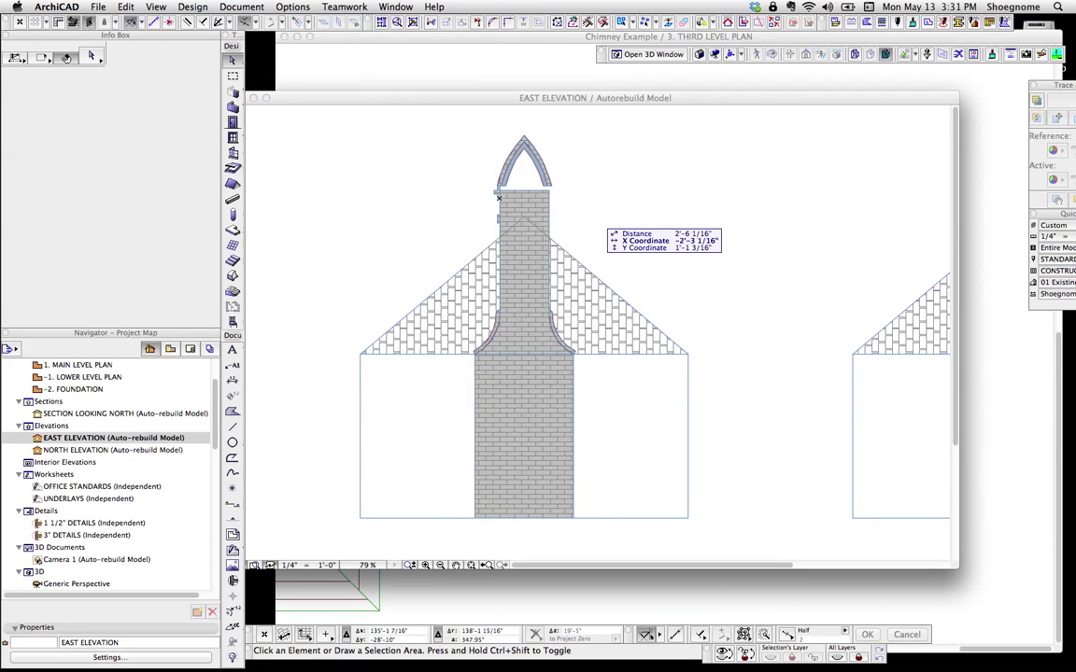
scroll(560, 220, "down", 3)
scroll(744, 219, "down", 2)
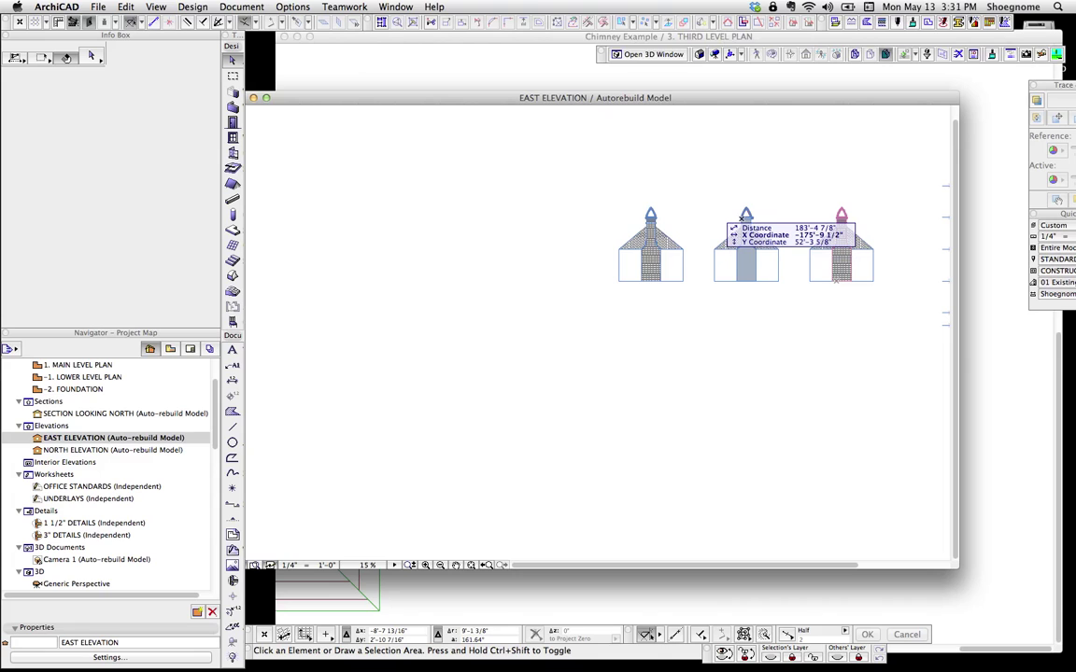
key("F5")
scroll(651, 318, "down", 5)
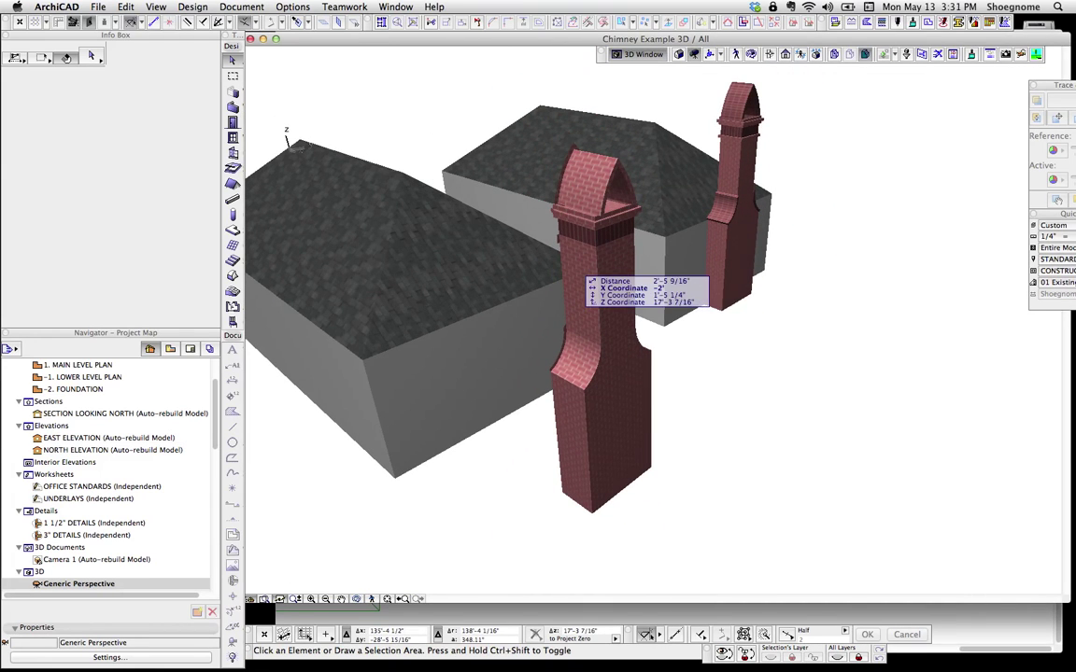
Select the middle house together with its newly modelled chimney and trim in the 3D view and delete them.
left_click(583, 275)
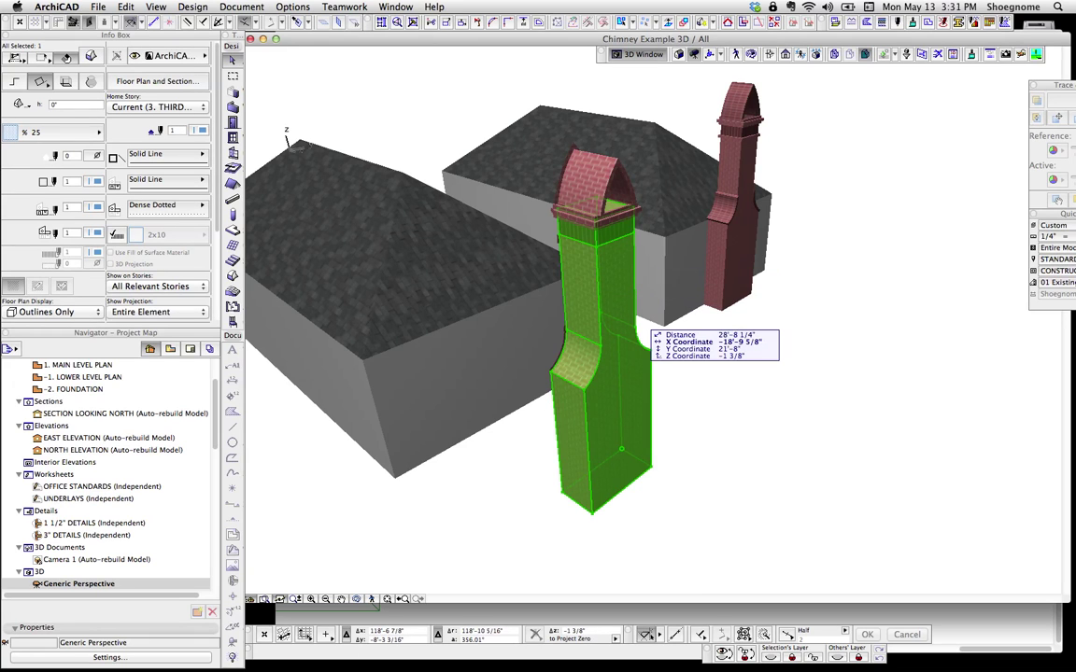
key("Escape")
key("Left")
key("Left")
key("Left")
left_click_drag(697, 574, 563, 141)
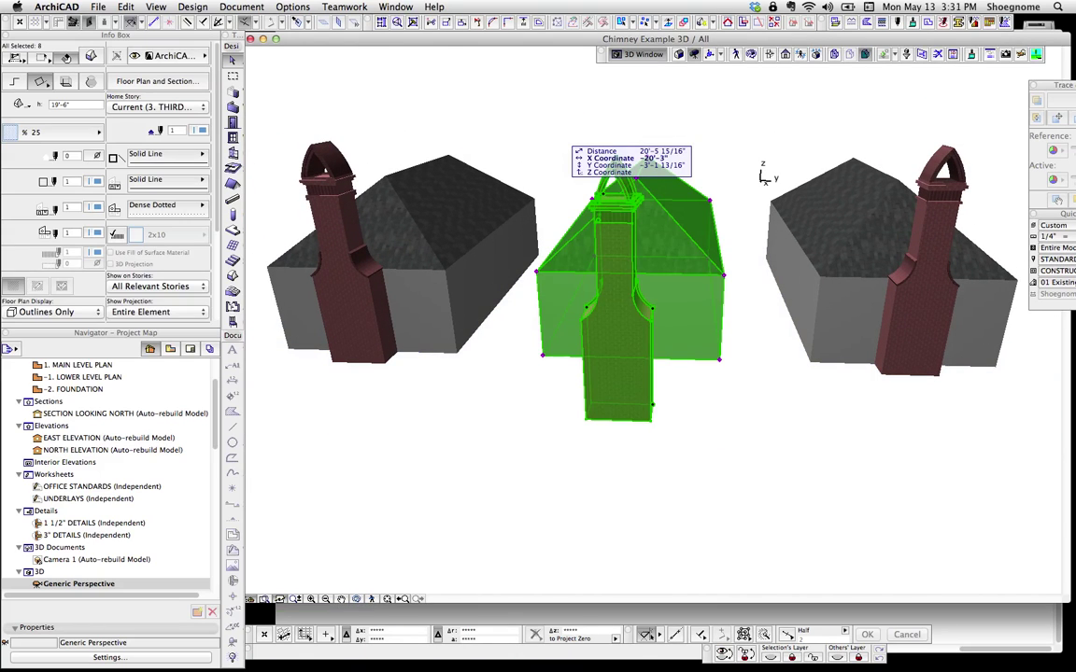
key("Delete")
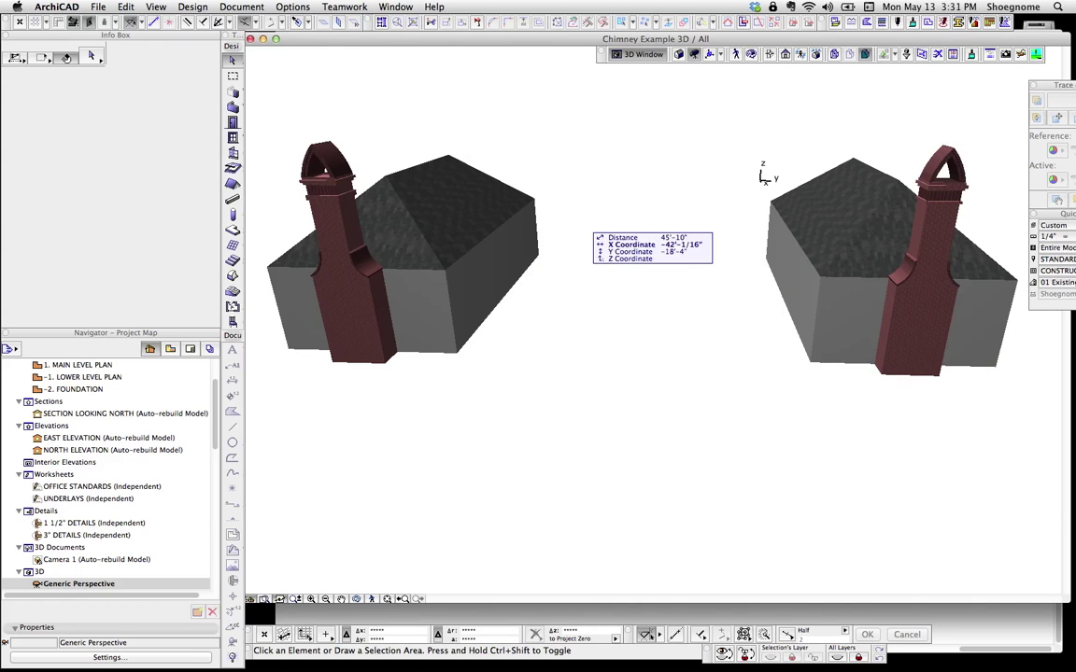
Compare the far house's chimney with the near house's chimney by selecting each body in turn, then clear the selection.
key("Left")
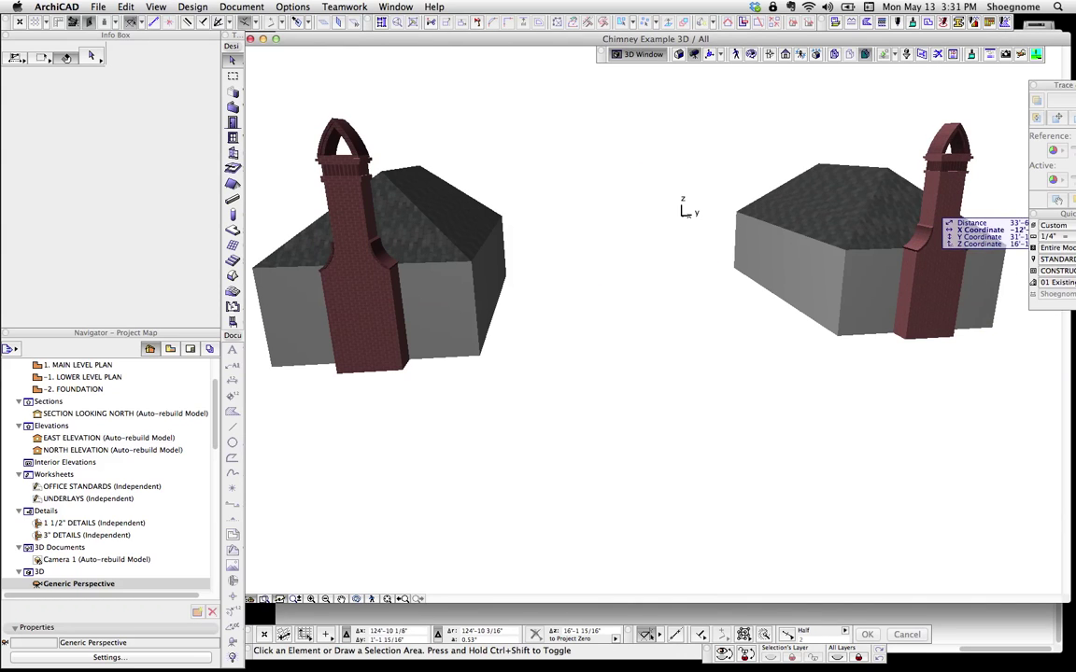
left_click(960, 212)
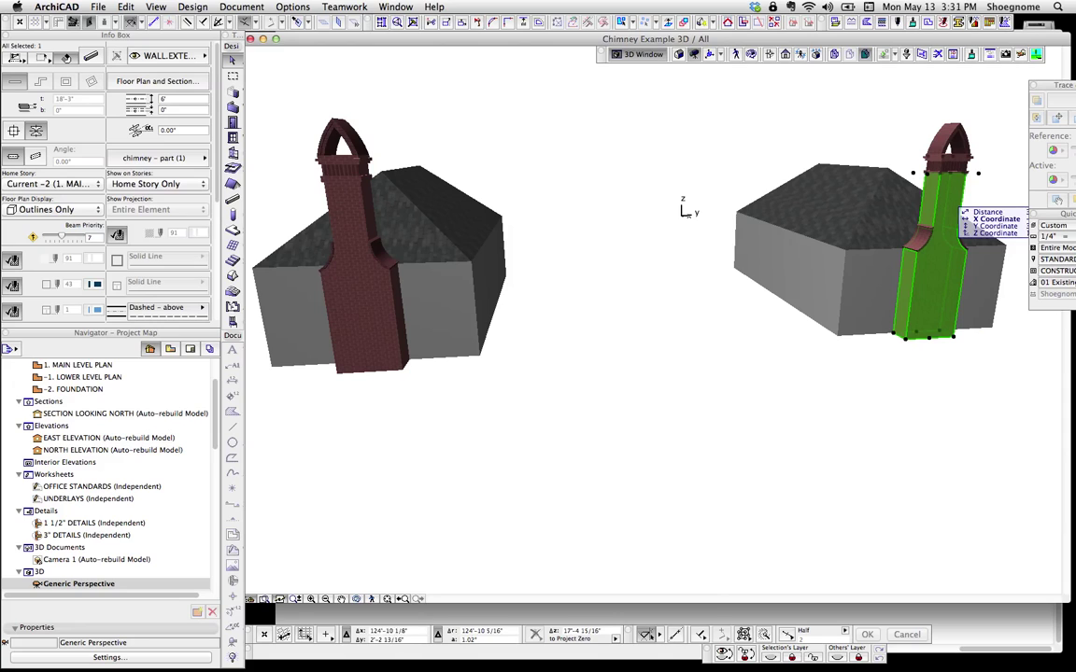
left_click(385, 276)
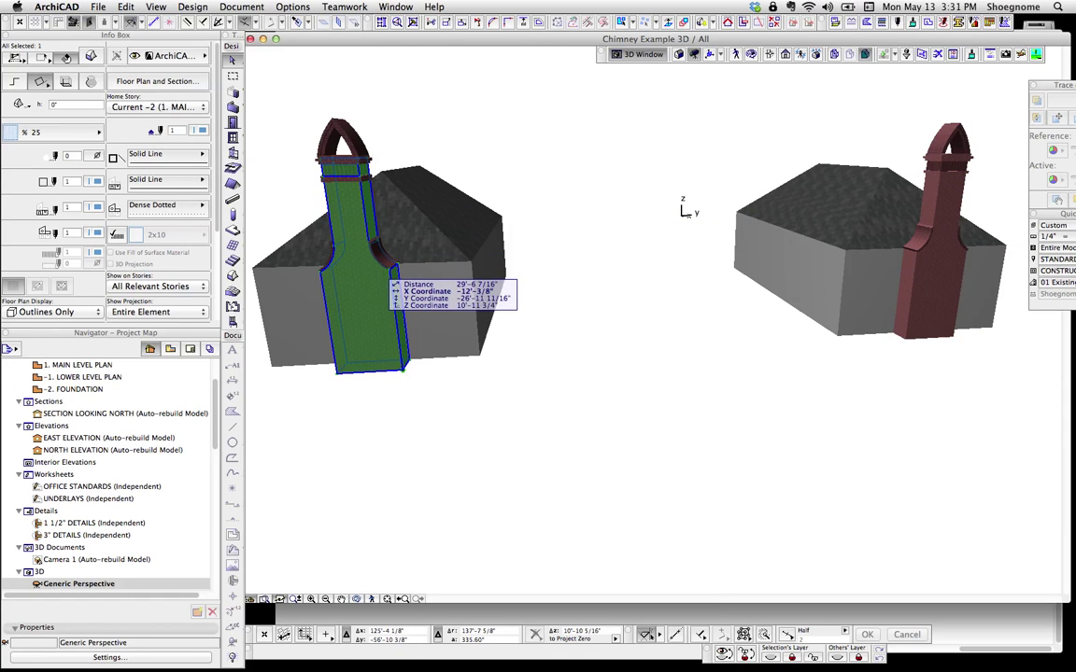
left_click(529, 318)
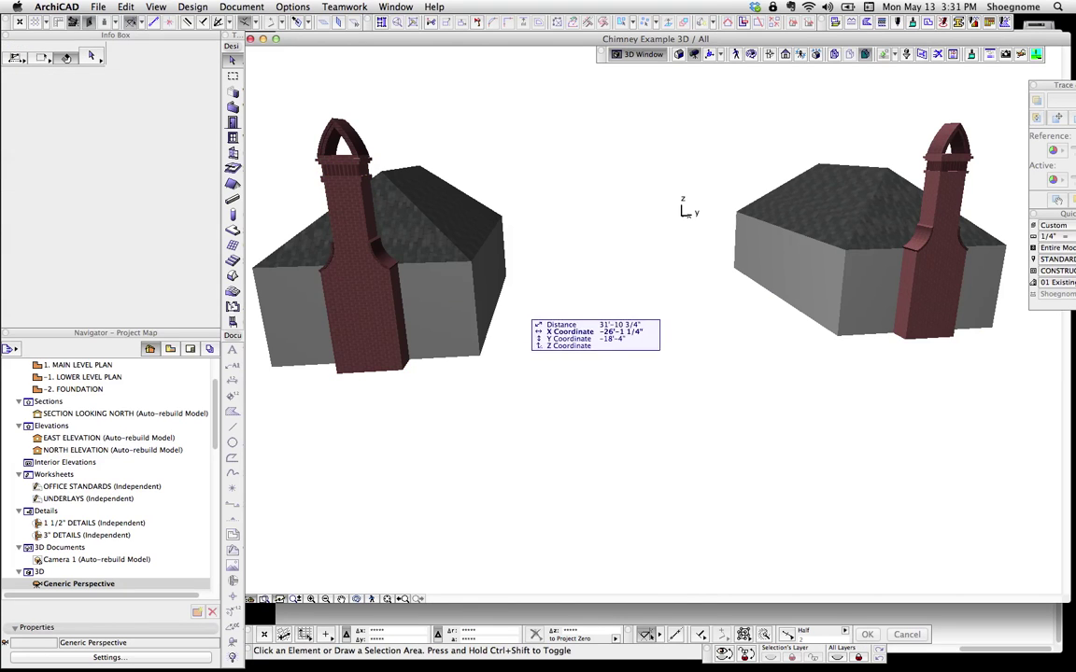
Draw a tapered, downward-pointing polygon on the upper front face of the near chimney body and clear the selection.
scroll(650, 320, "up", 5)
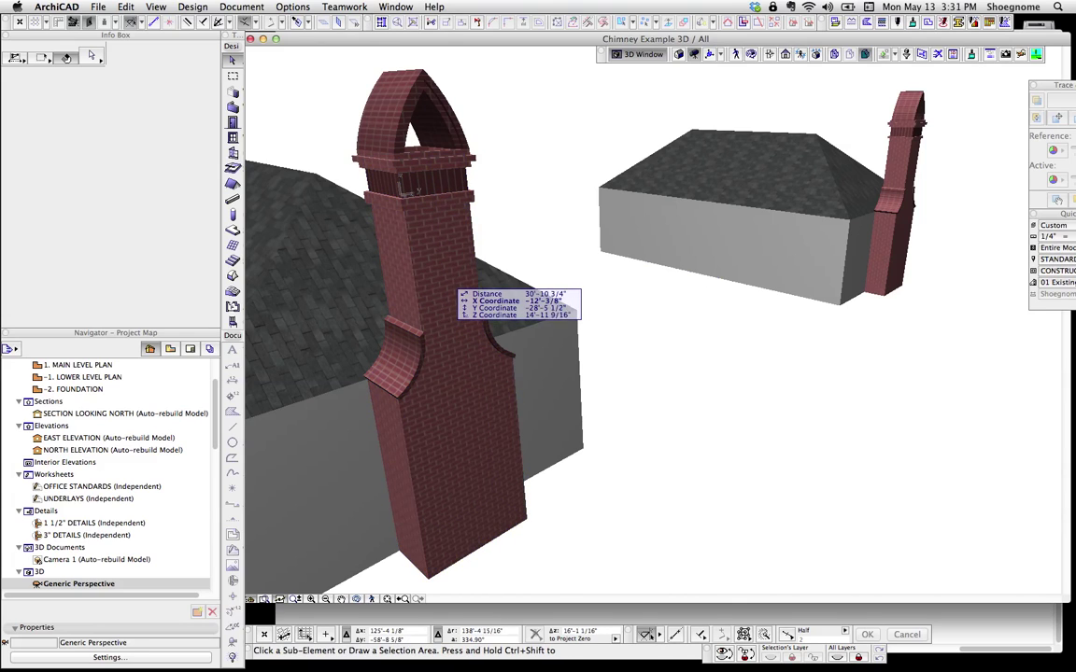
left_click(453, 293)
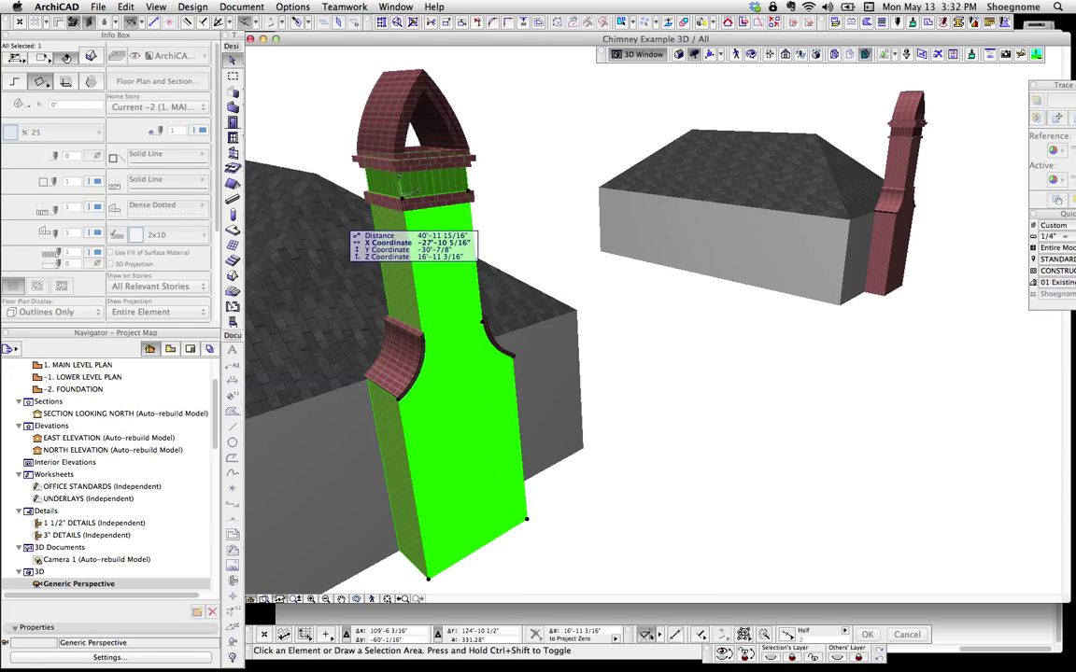
left_click(481, 266)
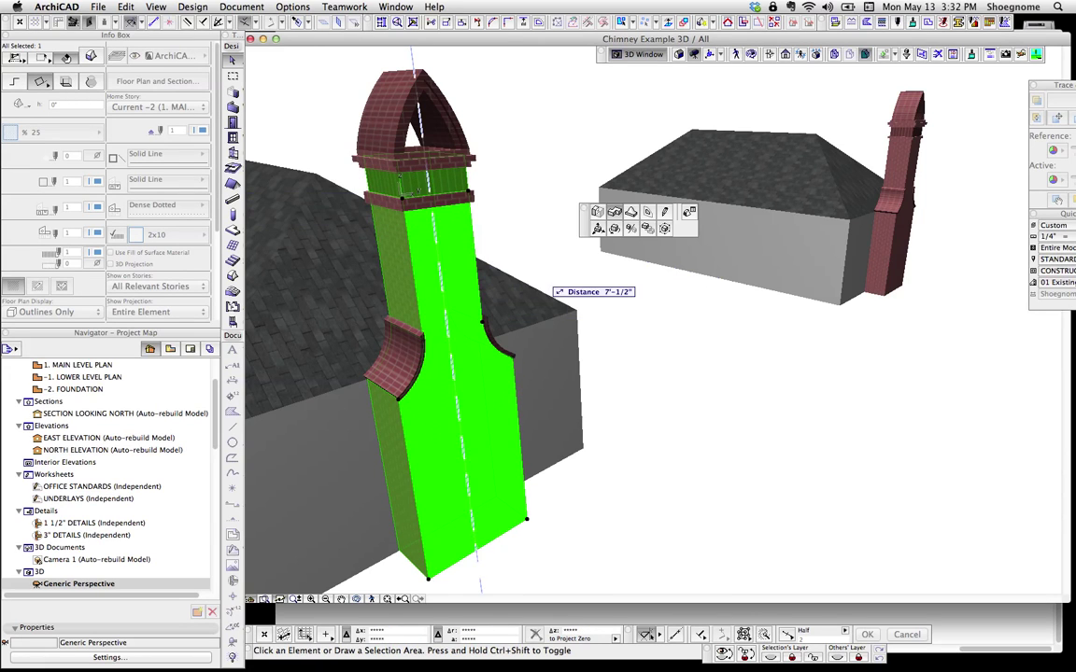
left_click(605, 393)
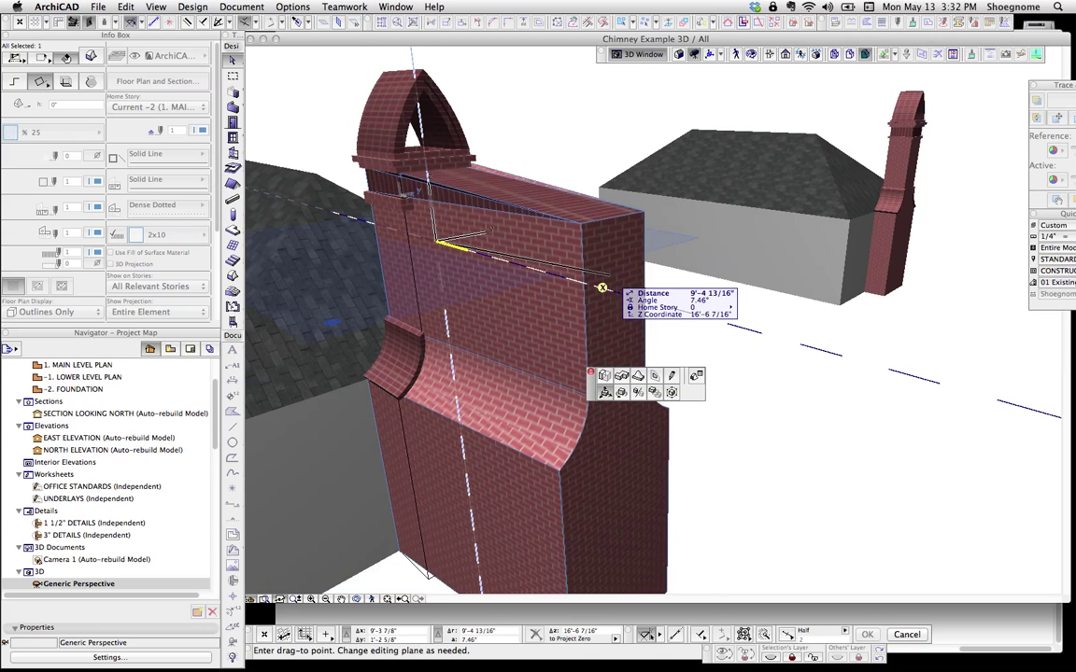
left_click(671, 377)
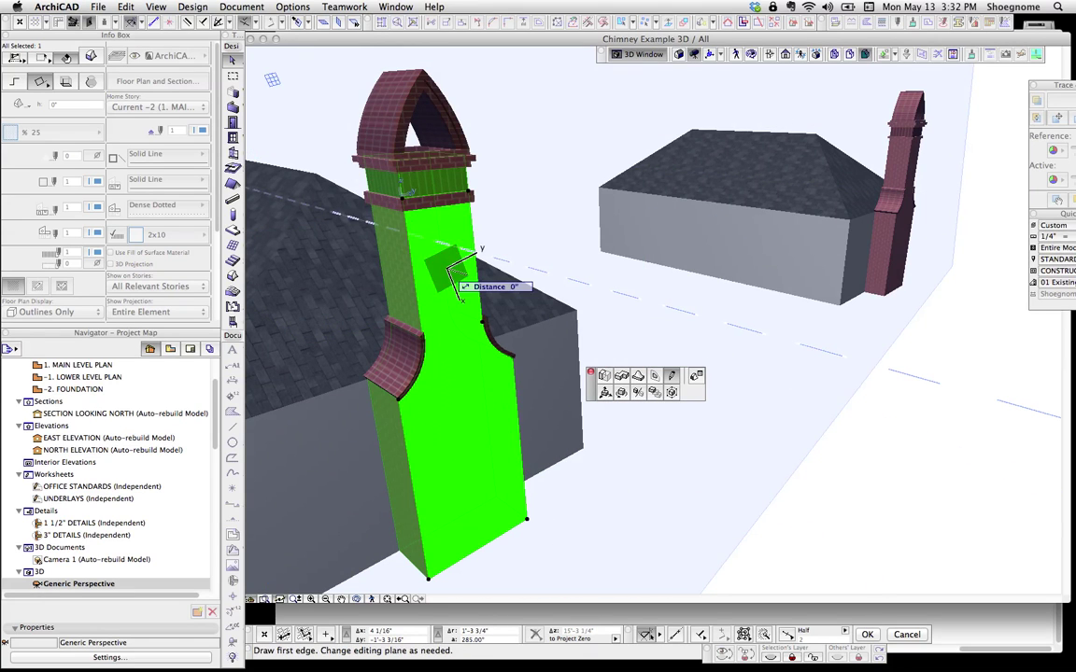
left_click(445, 270)
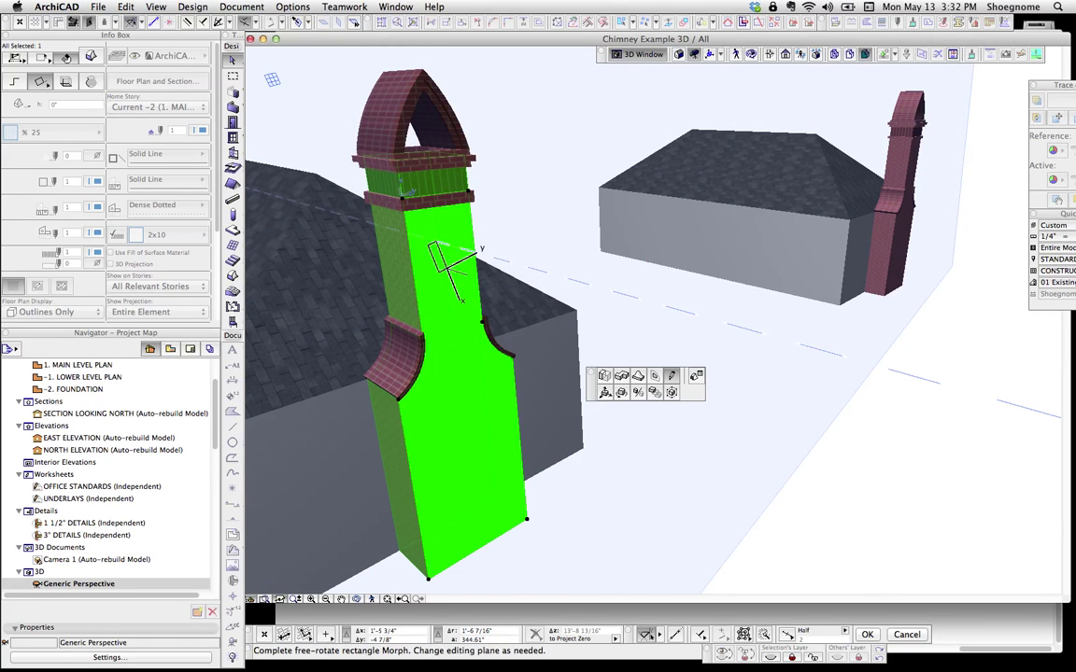
left_click(15, 81)
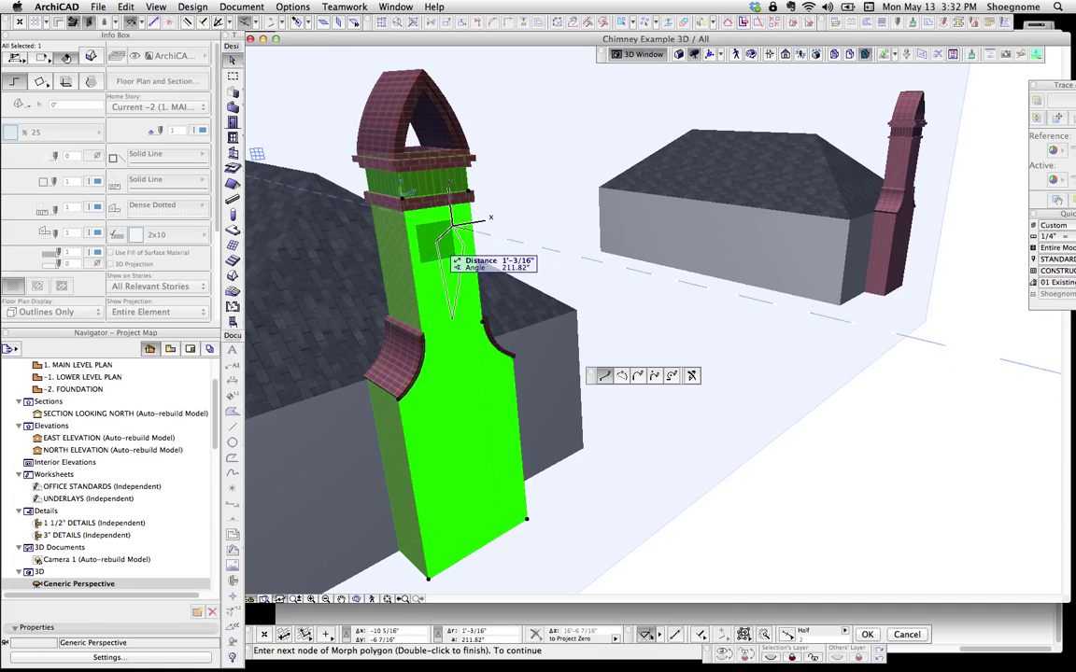
left_click(436, 242)
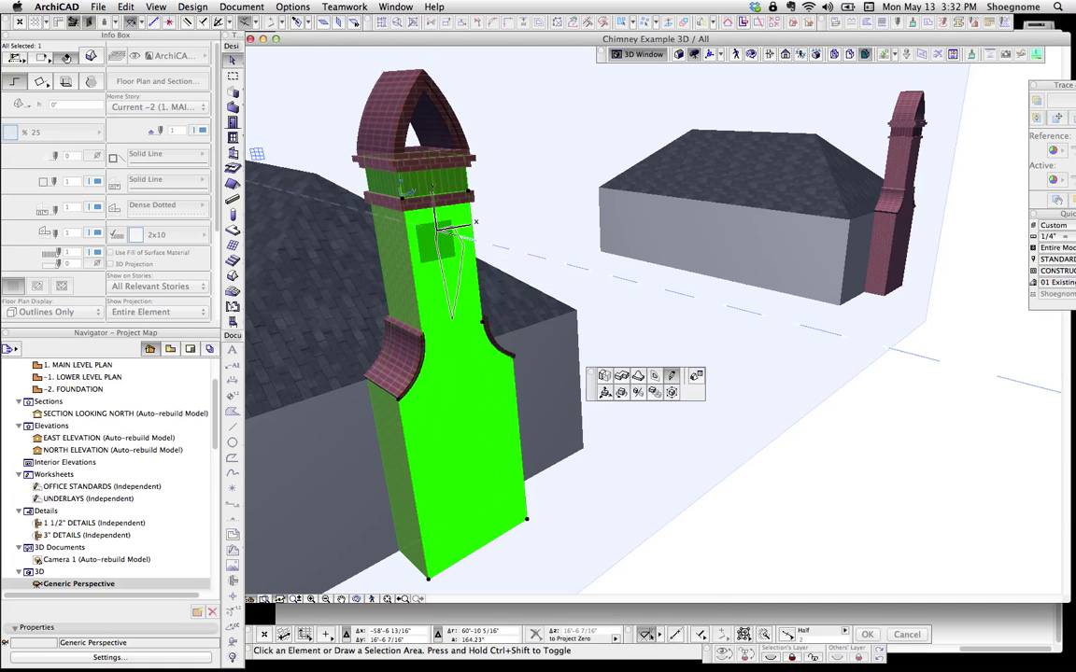
left_click(436, 241)
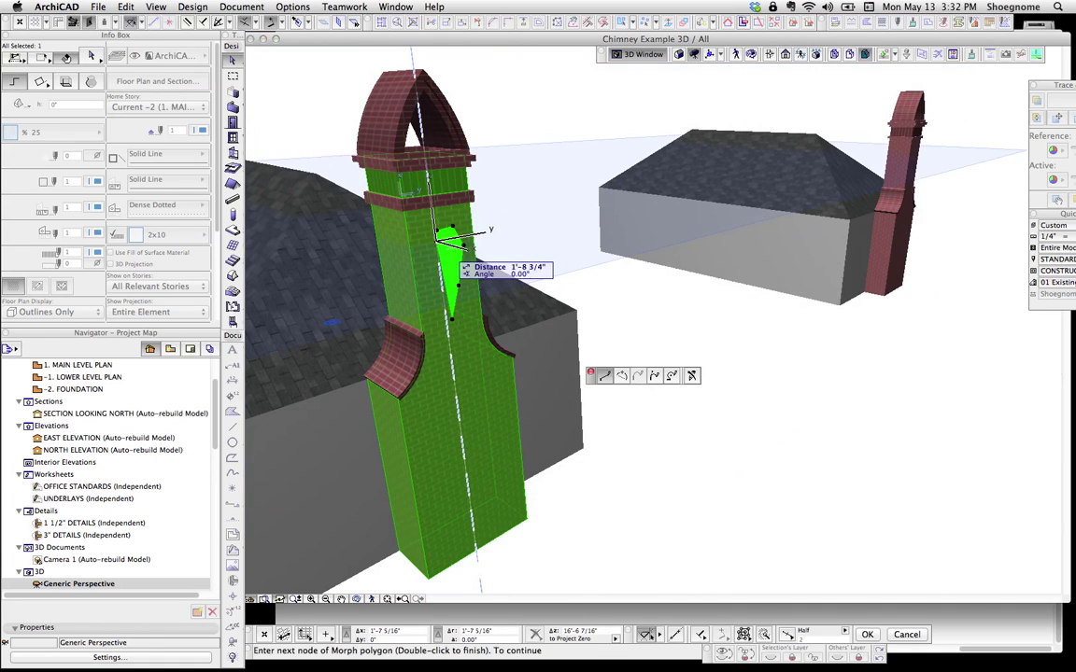
key("Escape")
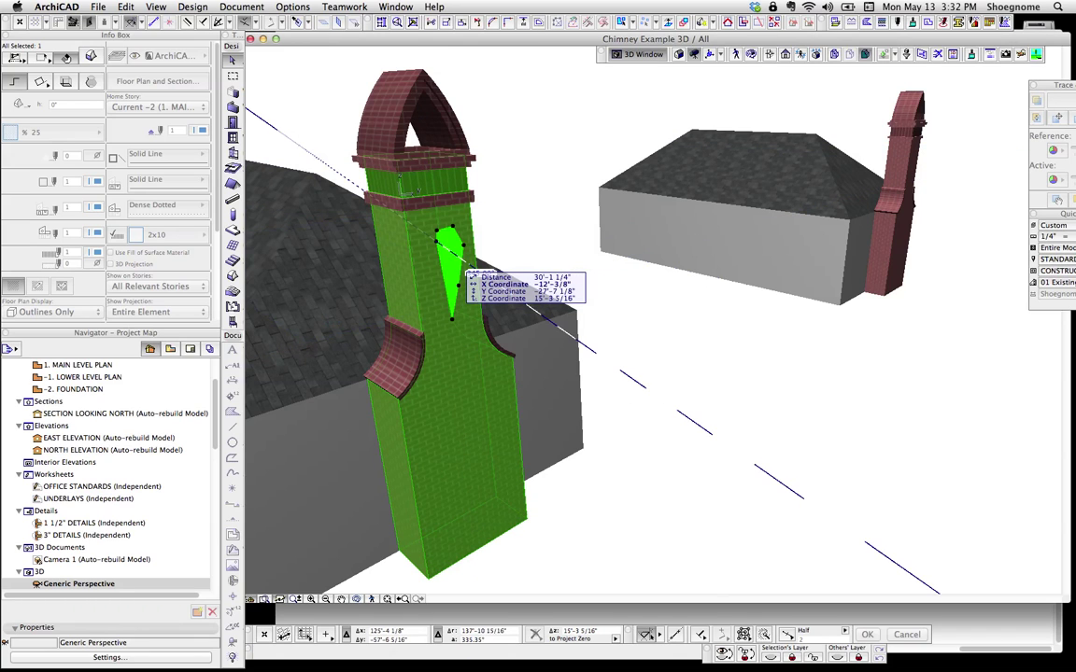
key("Escape")
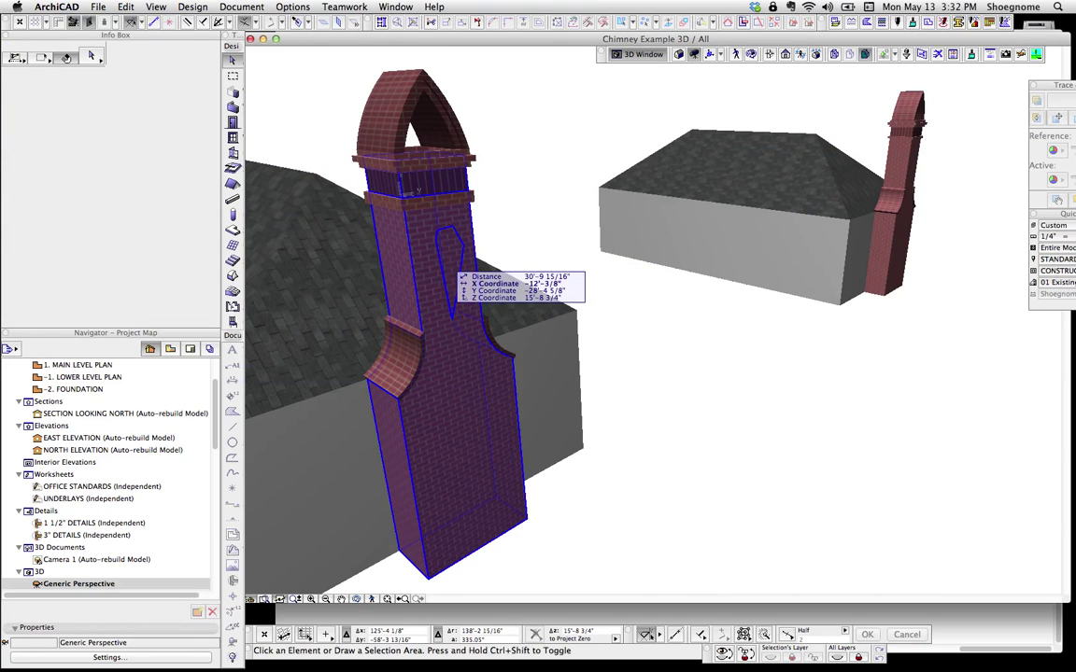
Select only the tapered polygon on the chimney front and set its surface material to C10.
left_click(449, 266, "ctrl+shift")
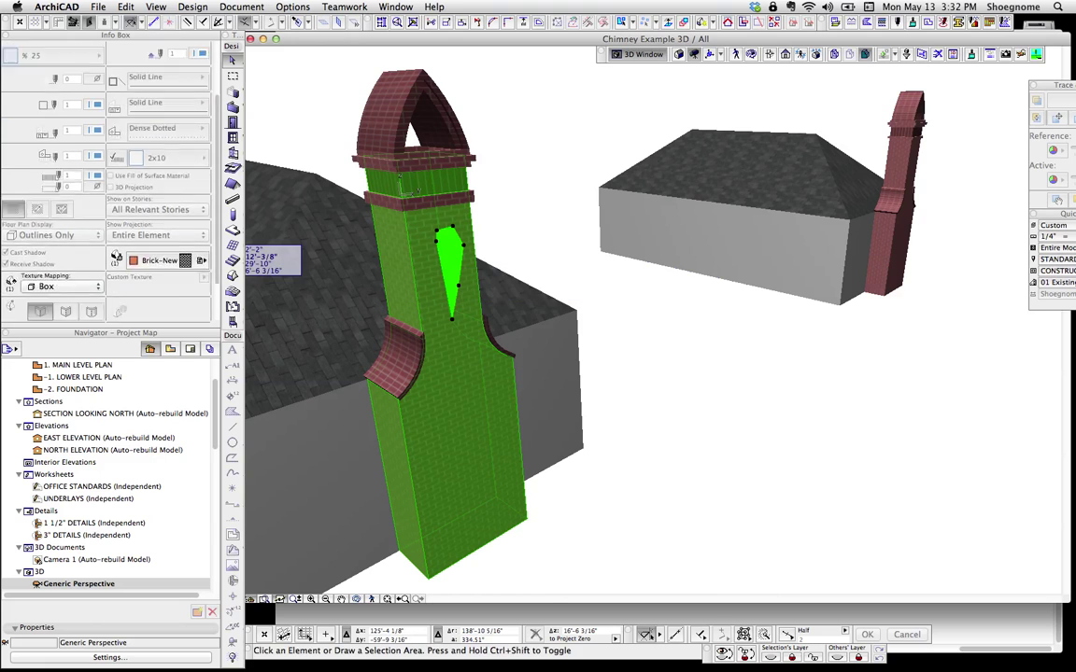
scroll(102, 187, "down", 2)
left_click(140, 208)
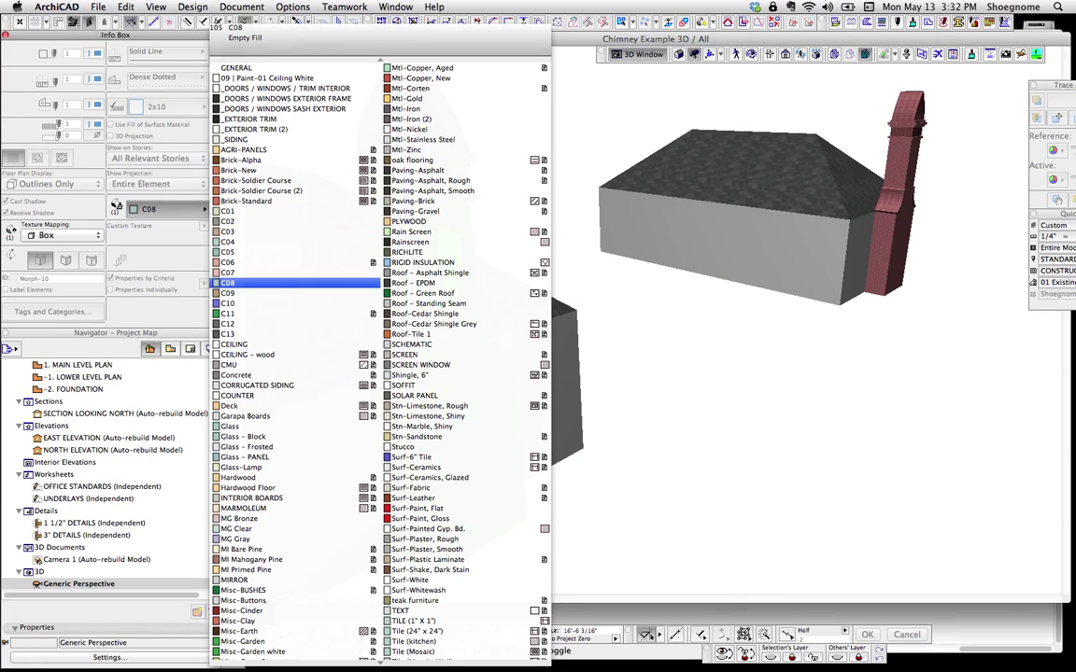
left_click(261, 304)
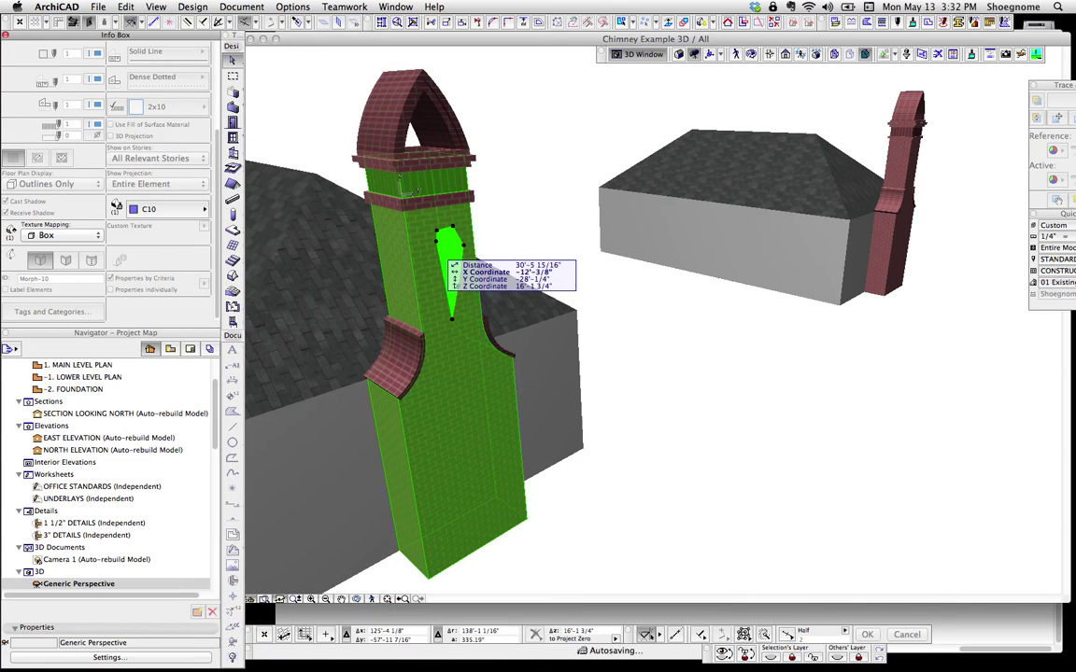
Extrude the tapered C10 face 2" perpendicular to the chimney front and clear the selection.
left_click(452, 268)
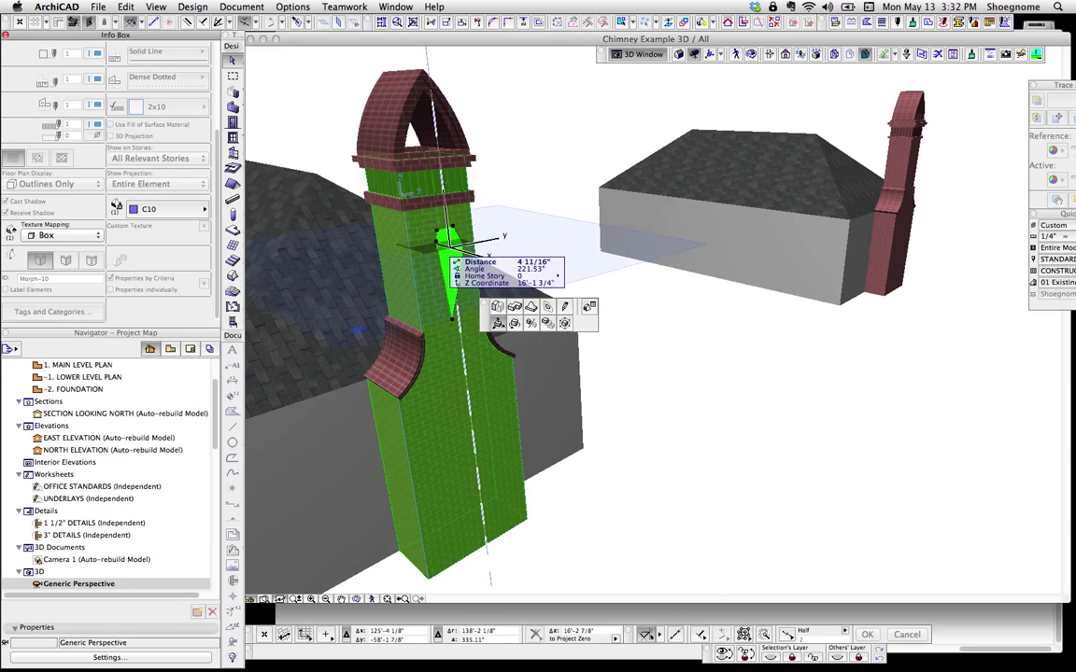
left_click(497, 323)
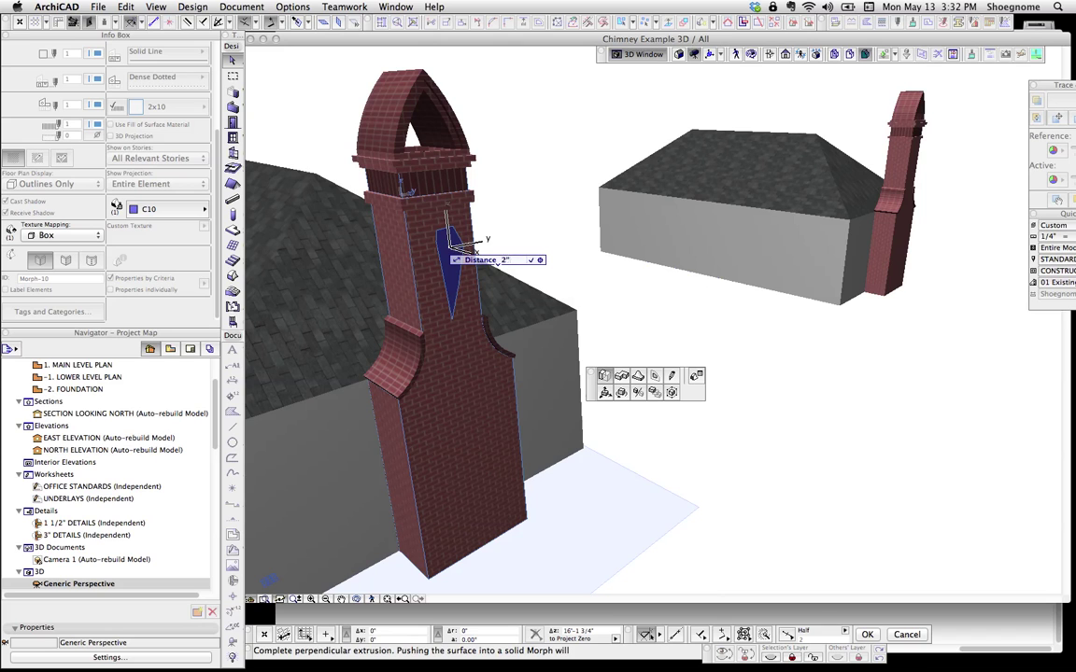
key("Return")
left_click(511, 211)
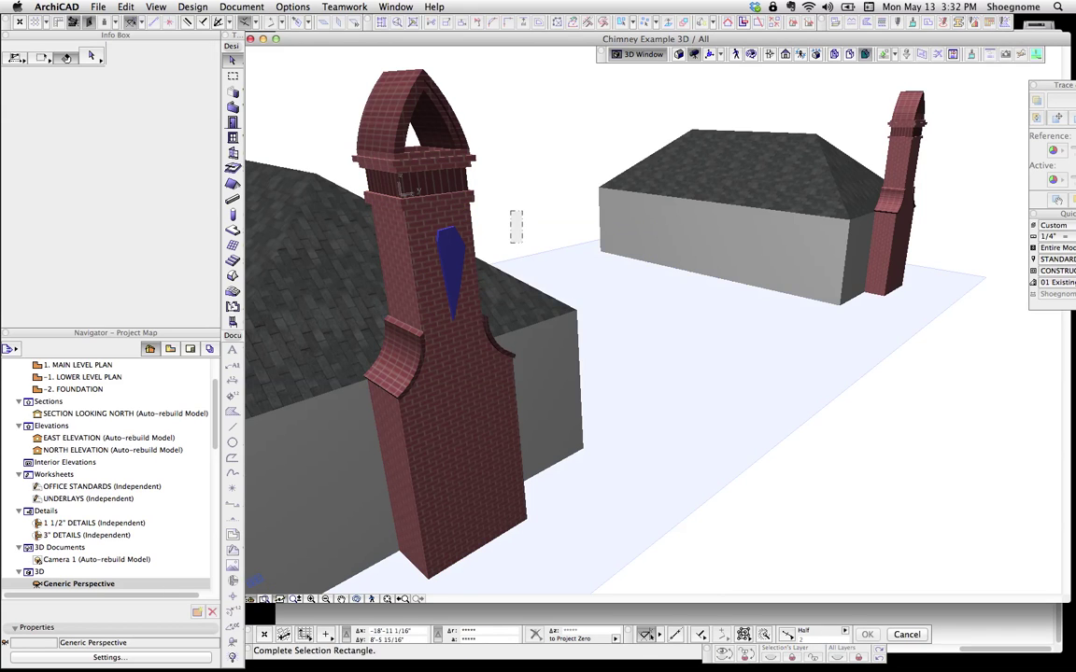
left_click(485, 260)
Examine the extruded tapered panel on the chimney from the side and front, close up and with both houses in view.
key("o")
left_click_drag(443, 245, 566, 246)
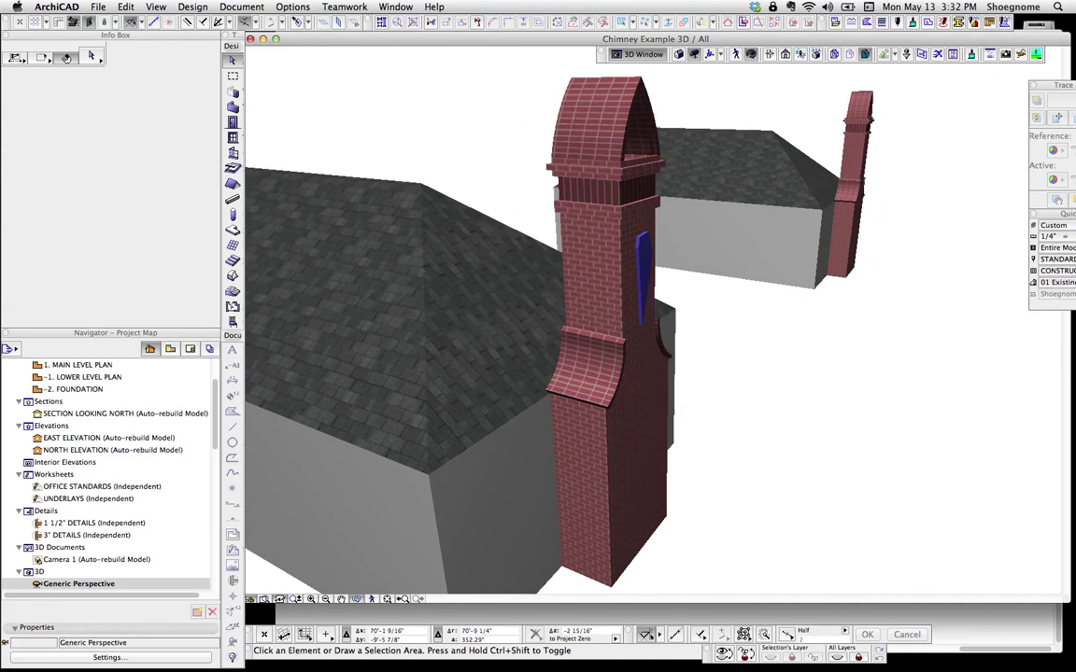
scroll(630, 257, "up", 3)
scroll(647, 322, "up", 2)
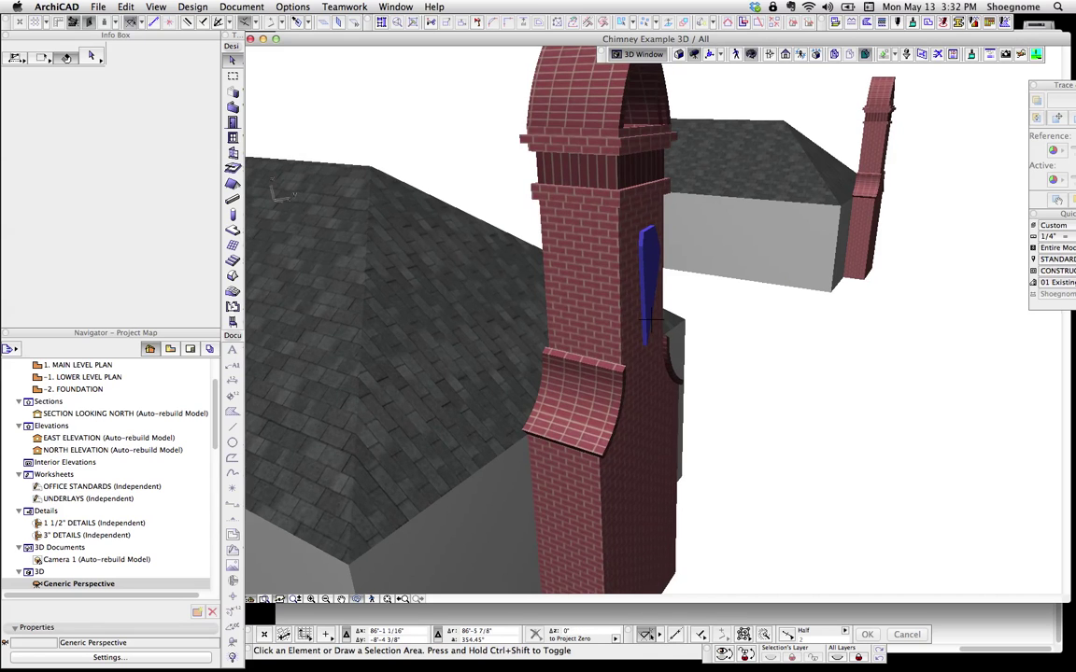
scroll(644, 321, "down", 6)
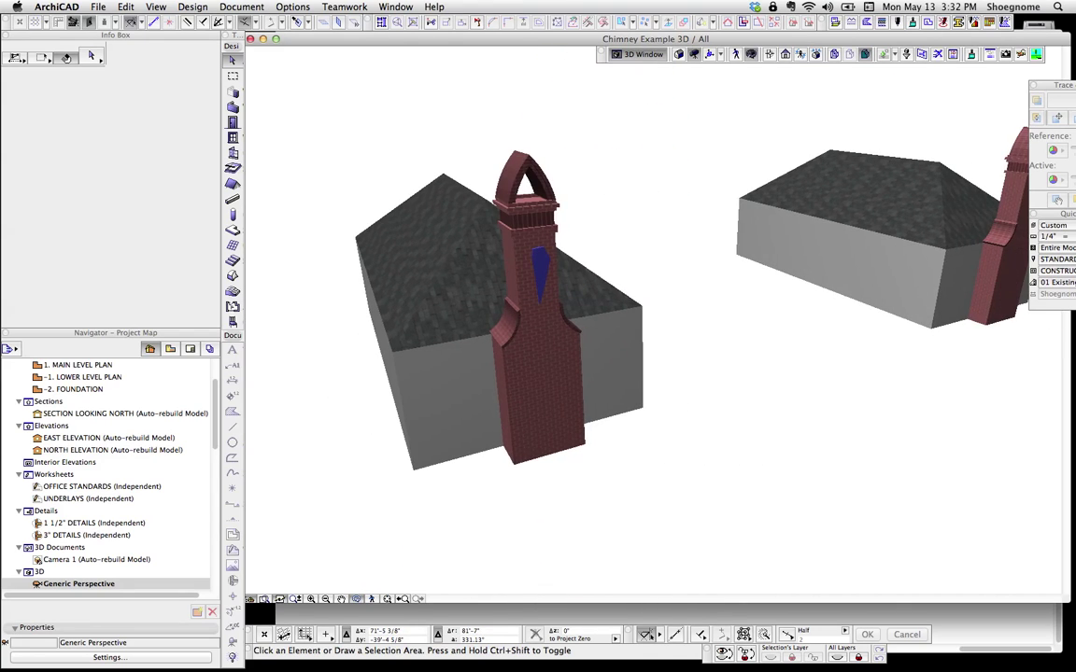
middle_click_drag(650, 320, 513, 313)
scroll(651, 320, "up", 1)
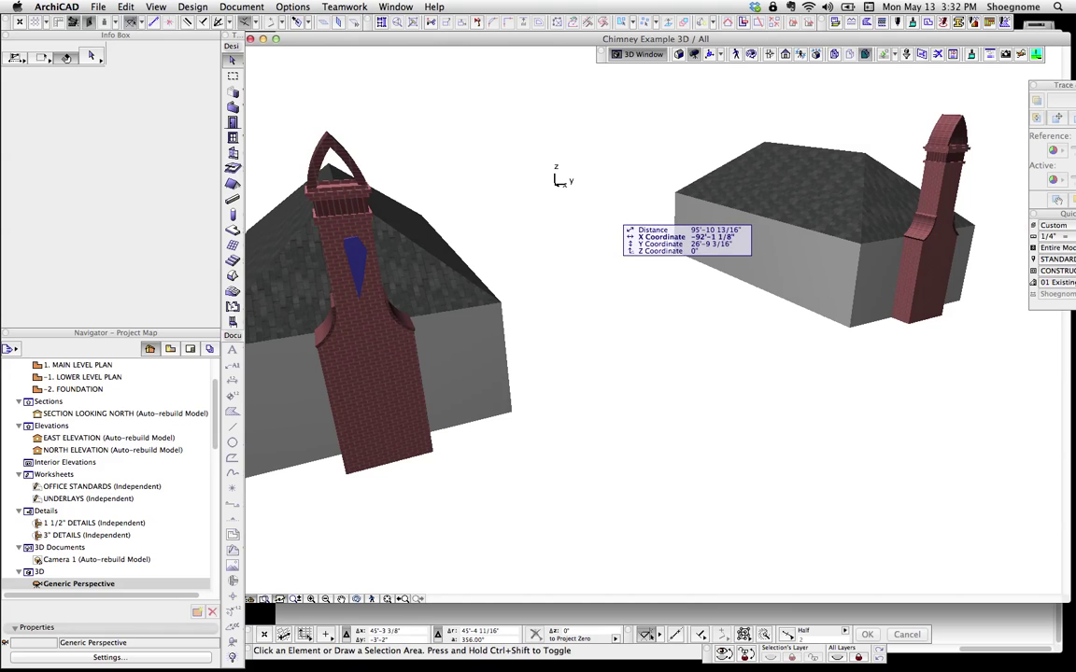
key("o")
left_click_drag(509, 191, 588, 210)
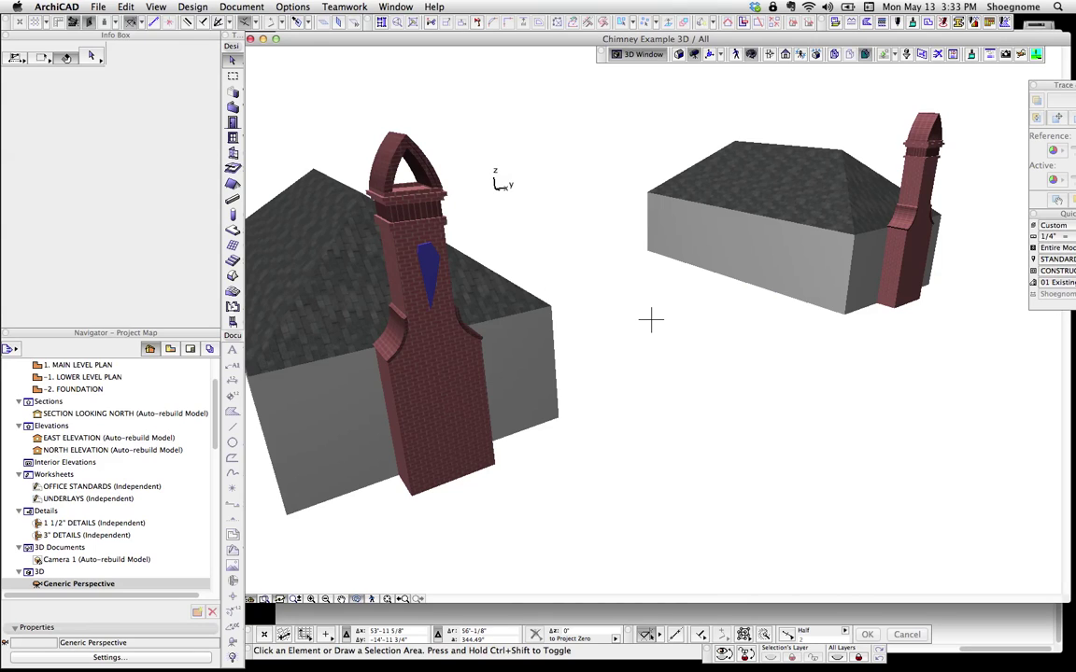
middle_click_drag(651, 319, 699, 322, "shift")
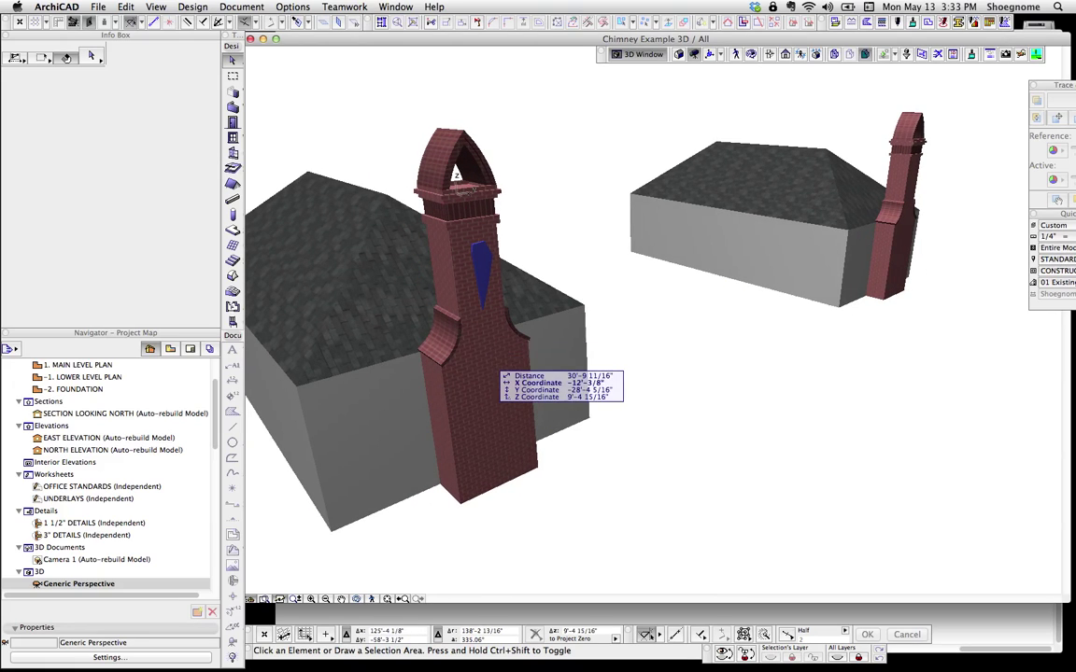
Inspect how the near chimney is assembled by selecting its body, curved shoulder and lower band in turn, then clear the selection.
left_click(472, 357)
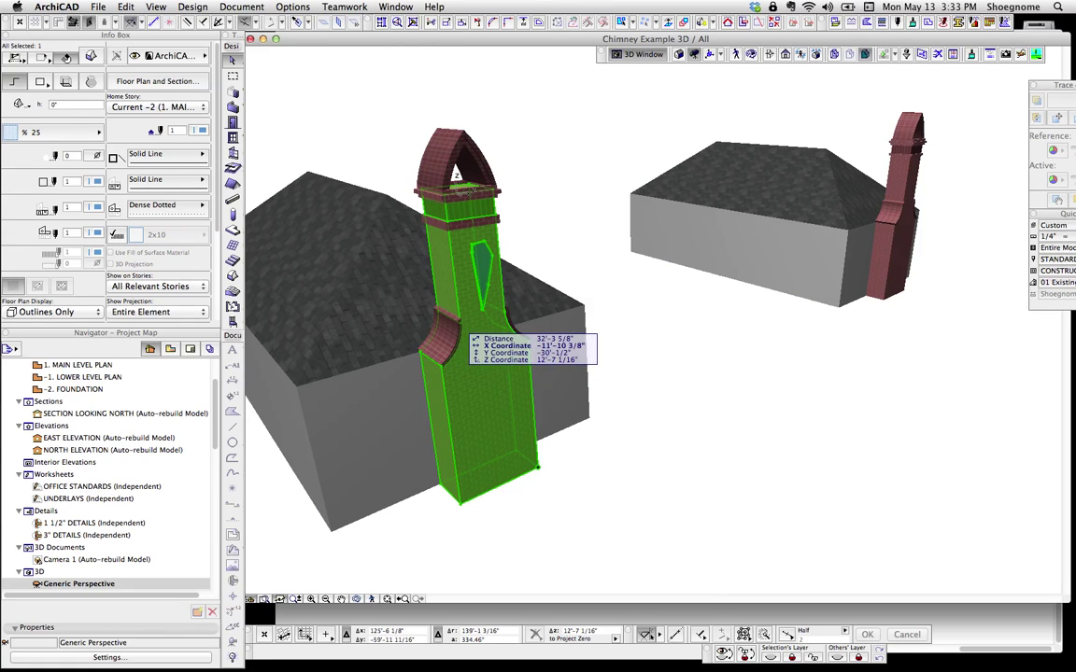
left_click(453, 328)
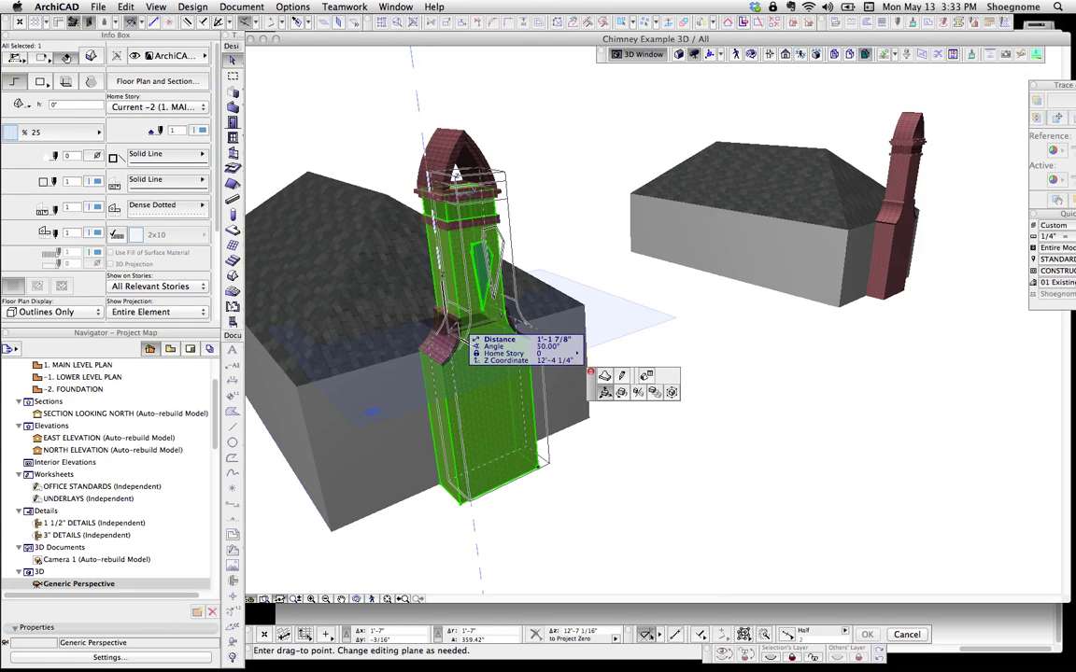
key("Escape")
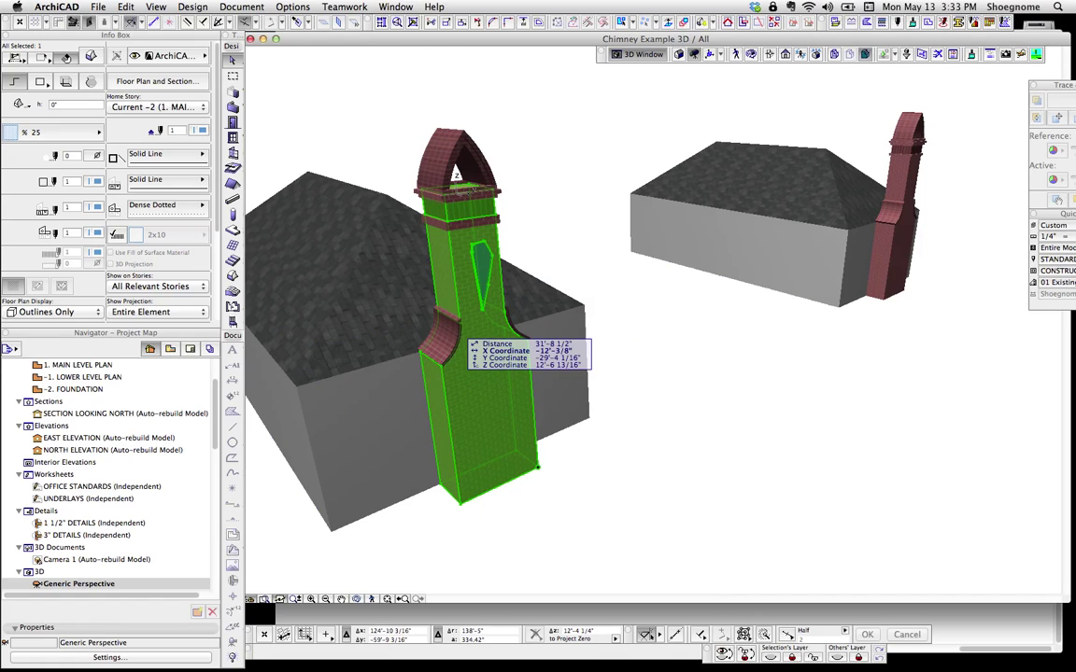
key("Escape")
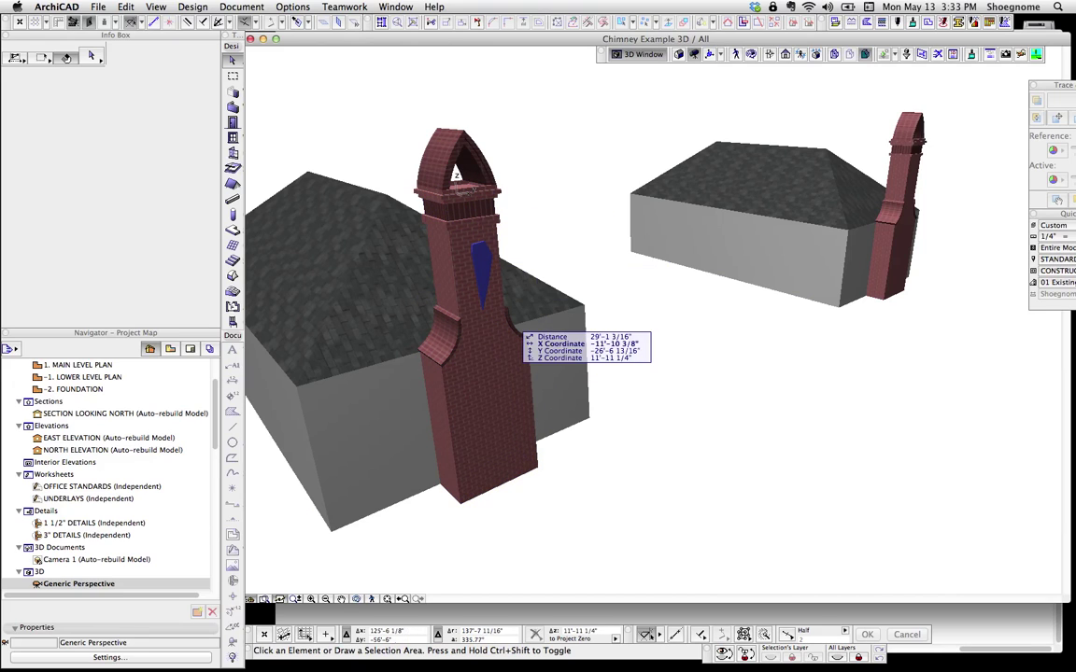
left_click(513, 326)
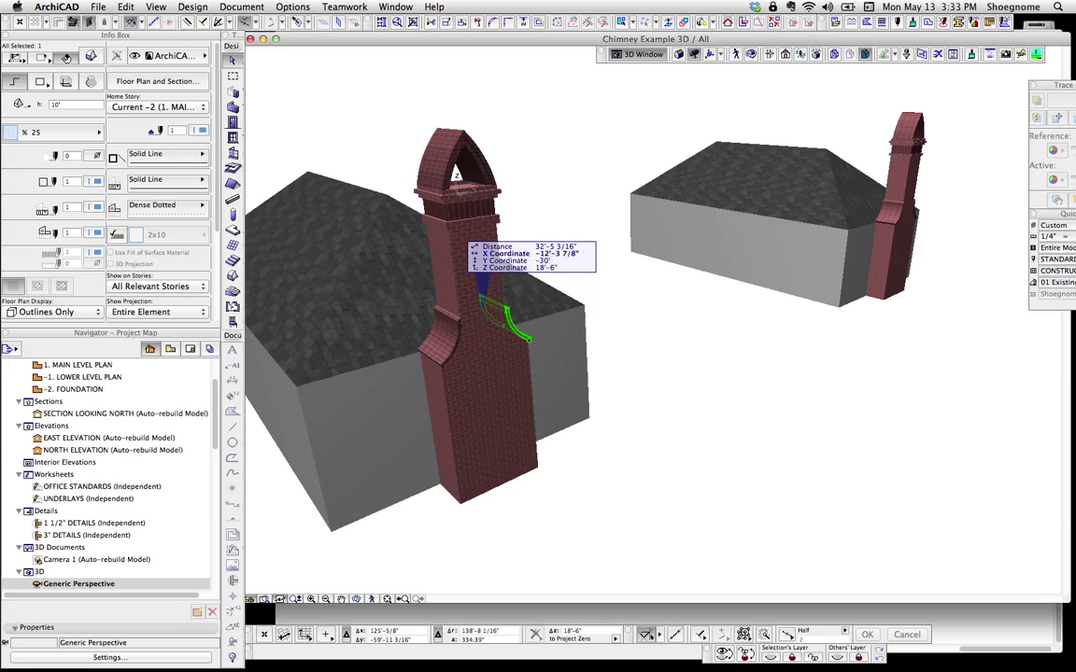
left_click(491, 222)
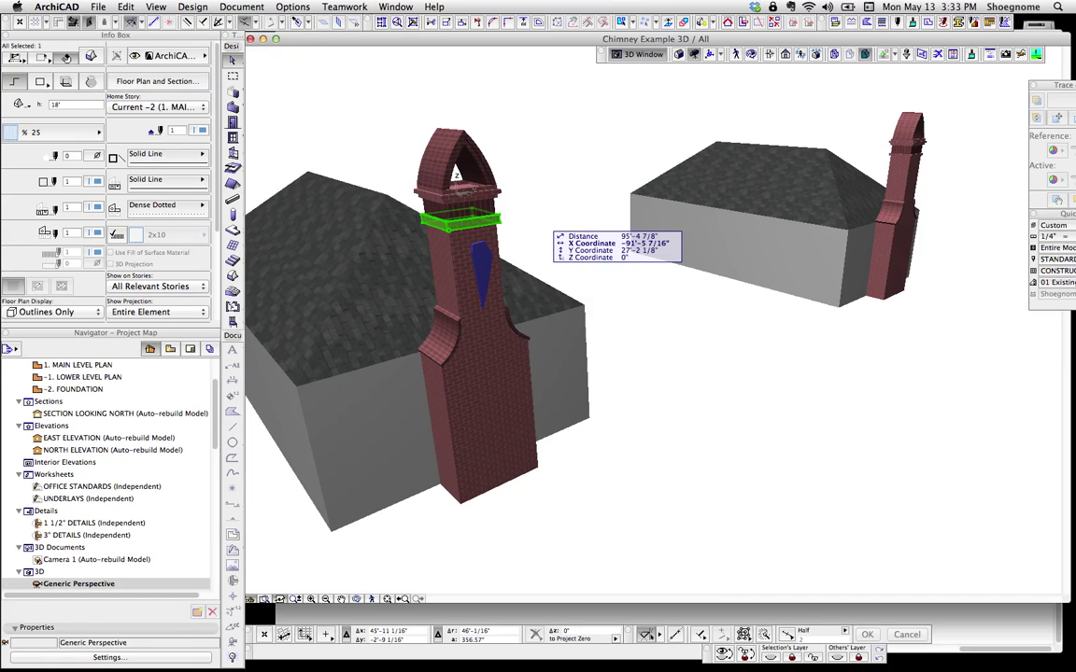
key("Escape")
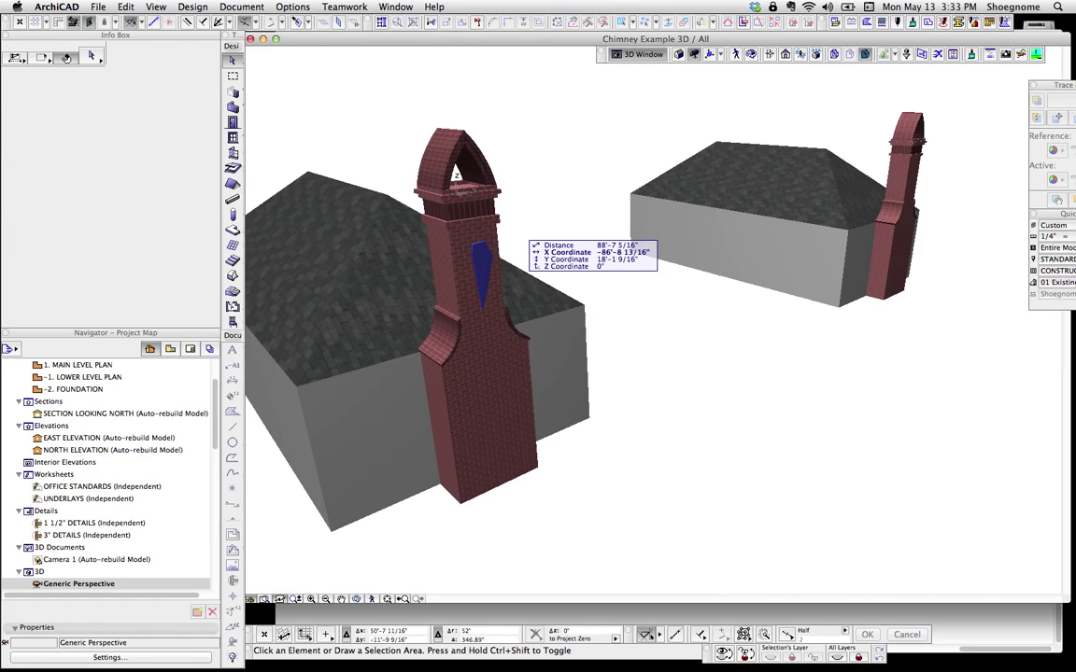